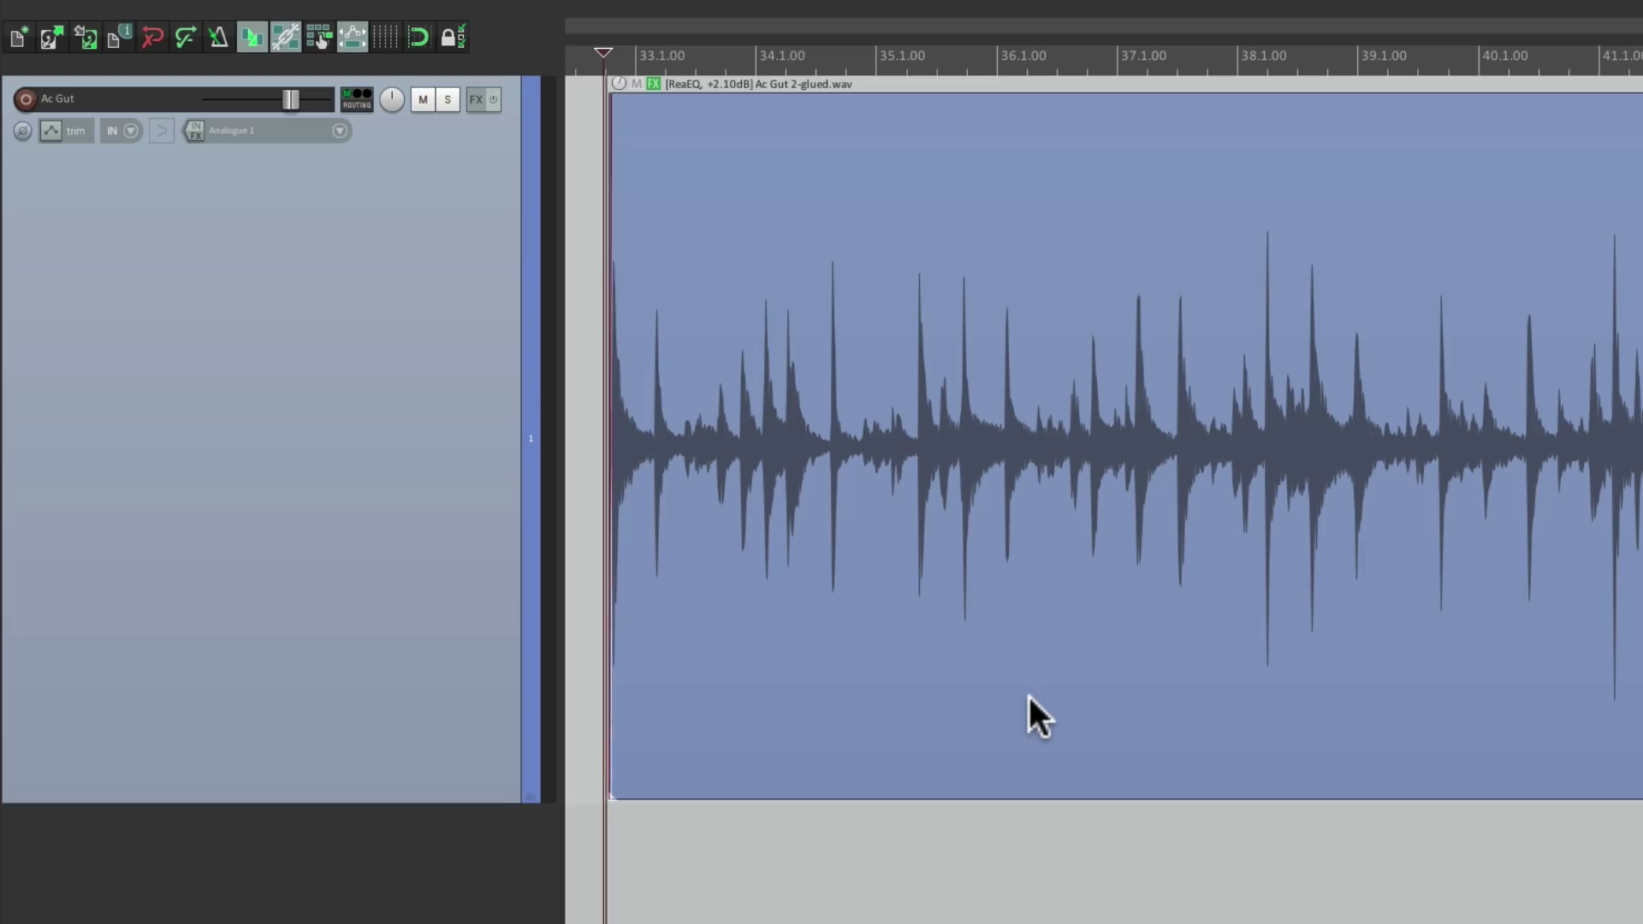
Step: Audition the drum loop, then add Cockos ReaEQ to the Ac Gut track
key("space")
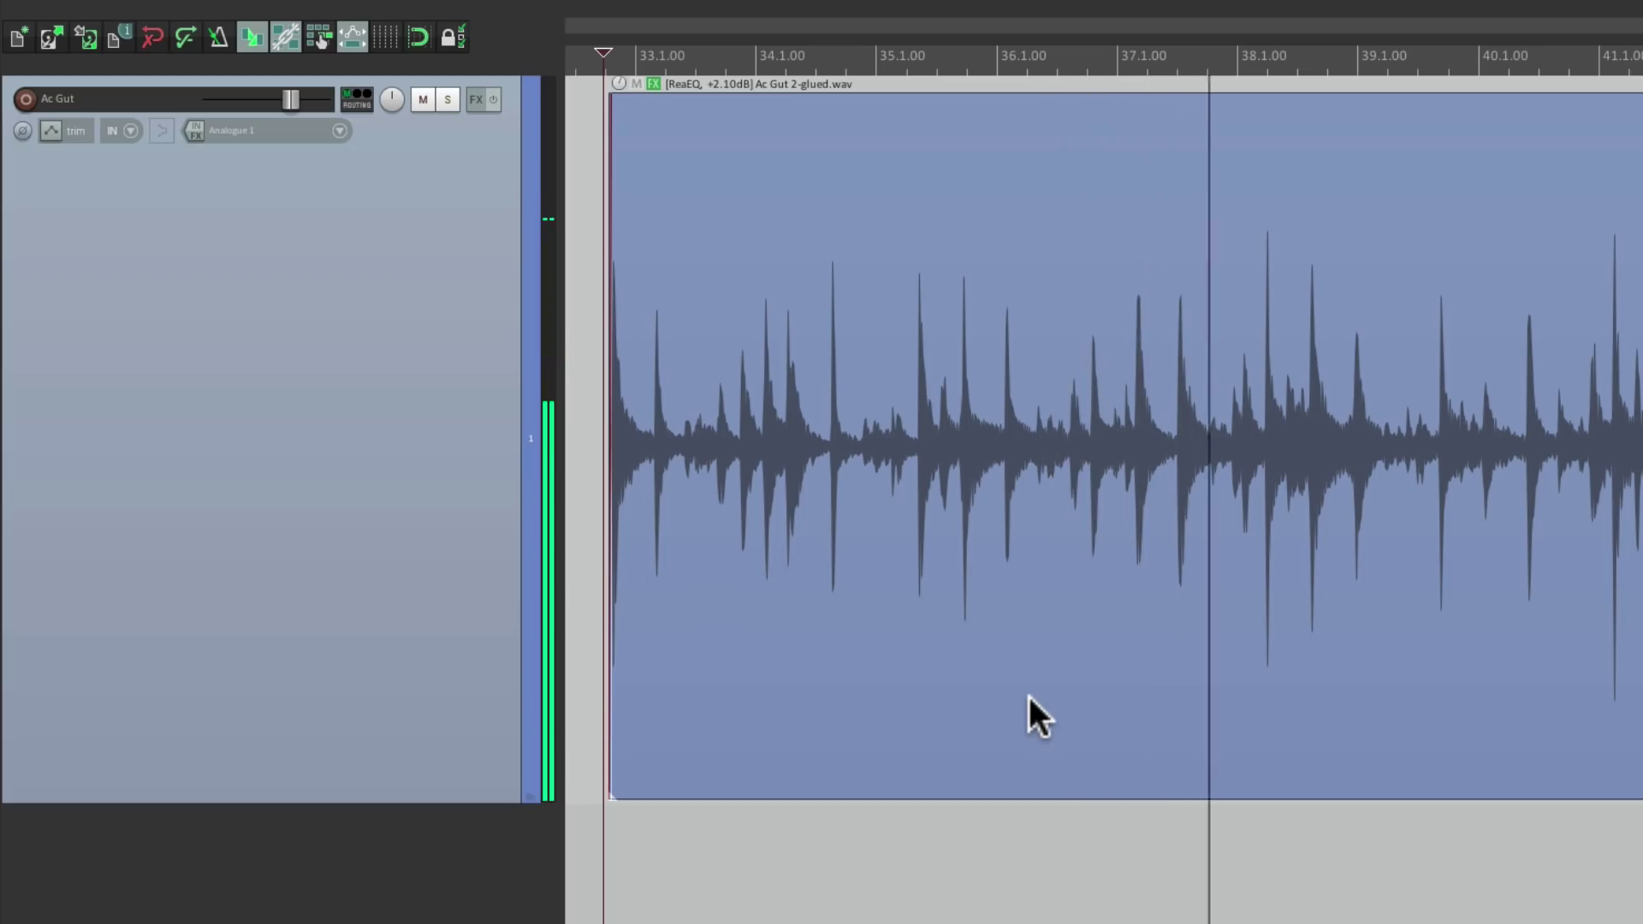
key("space")
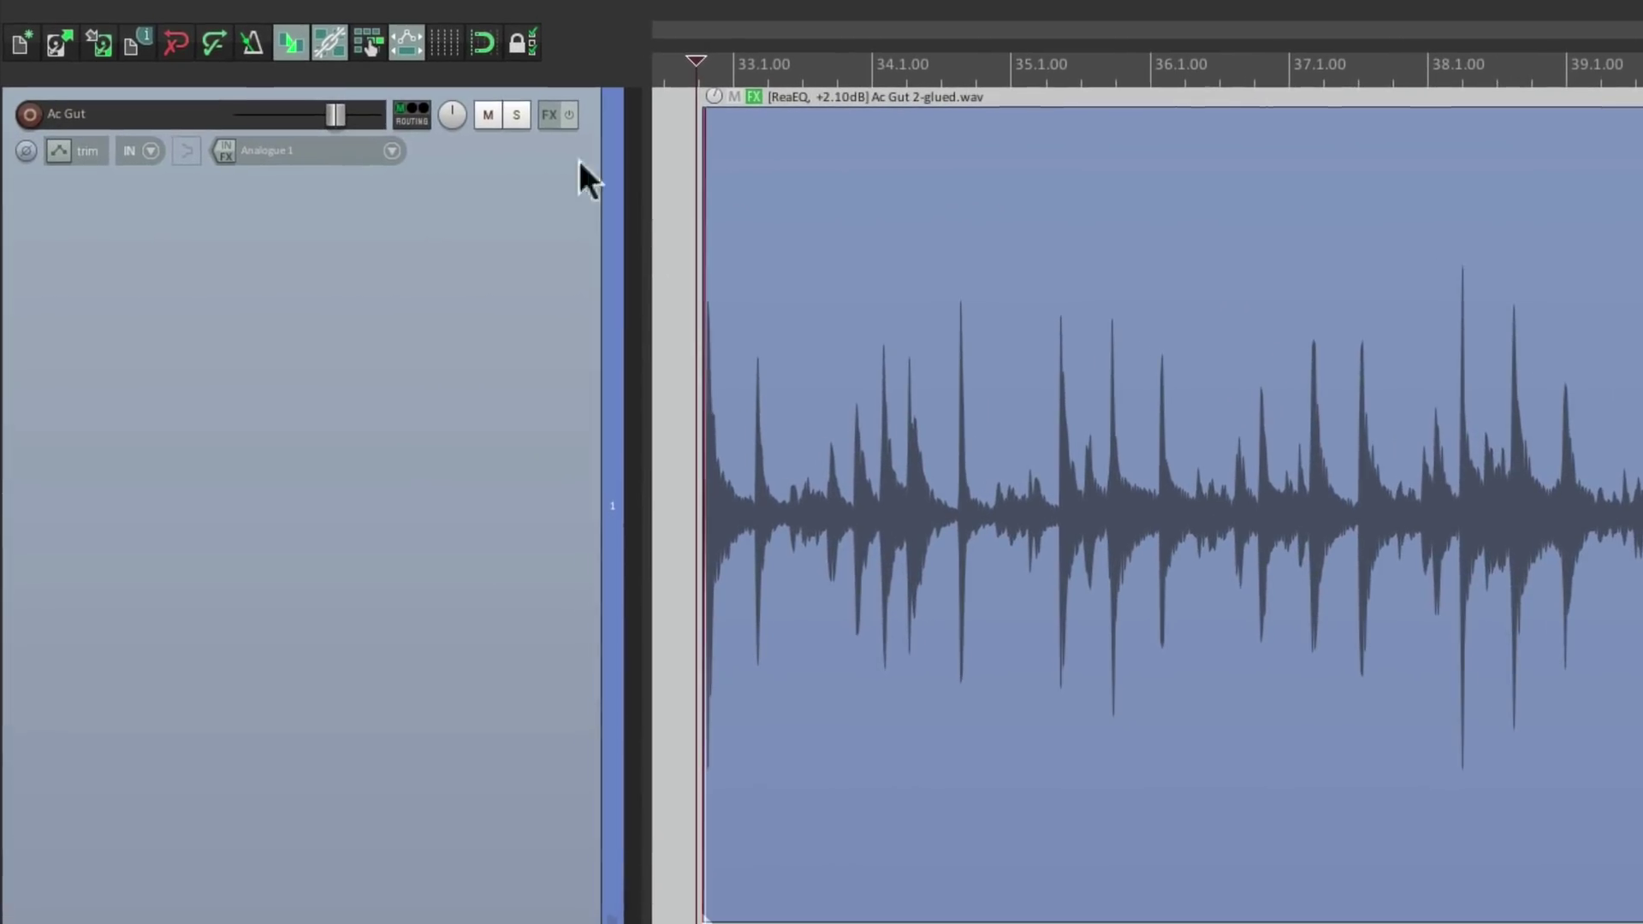
left_click(549, 116)
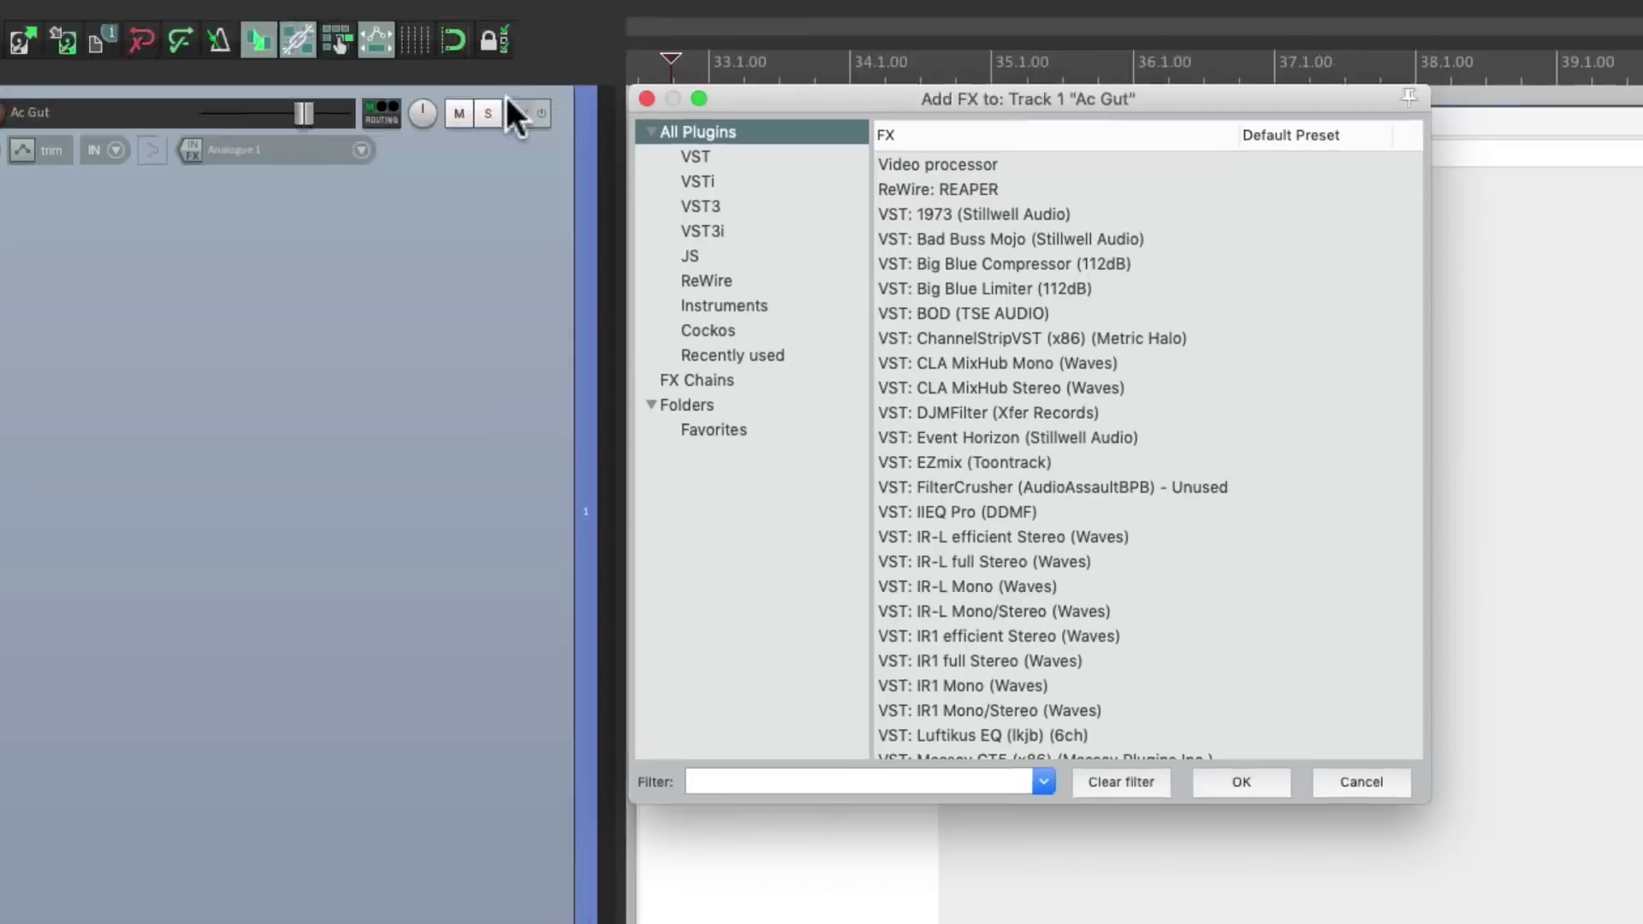
left_click(565, 346)
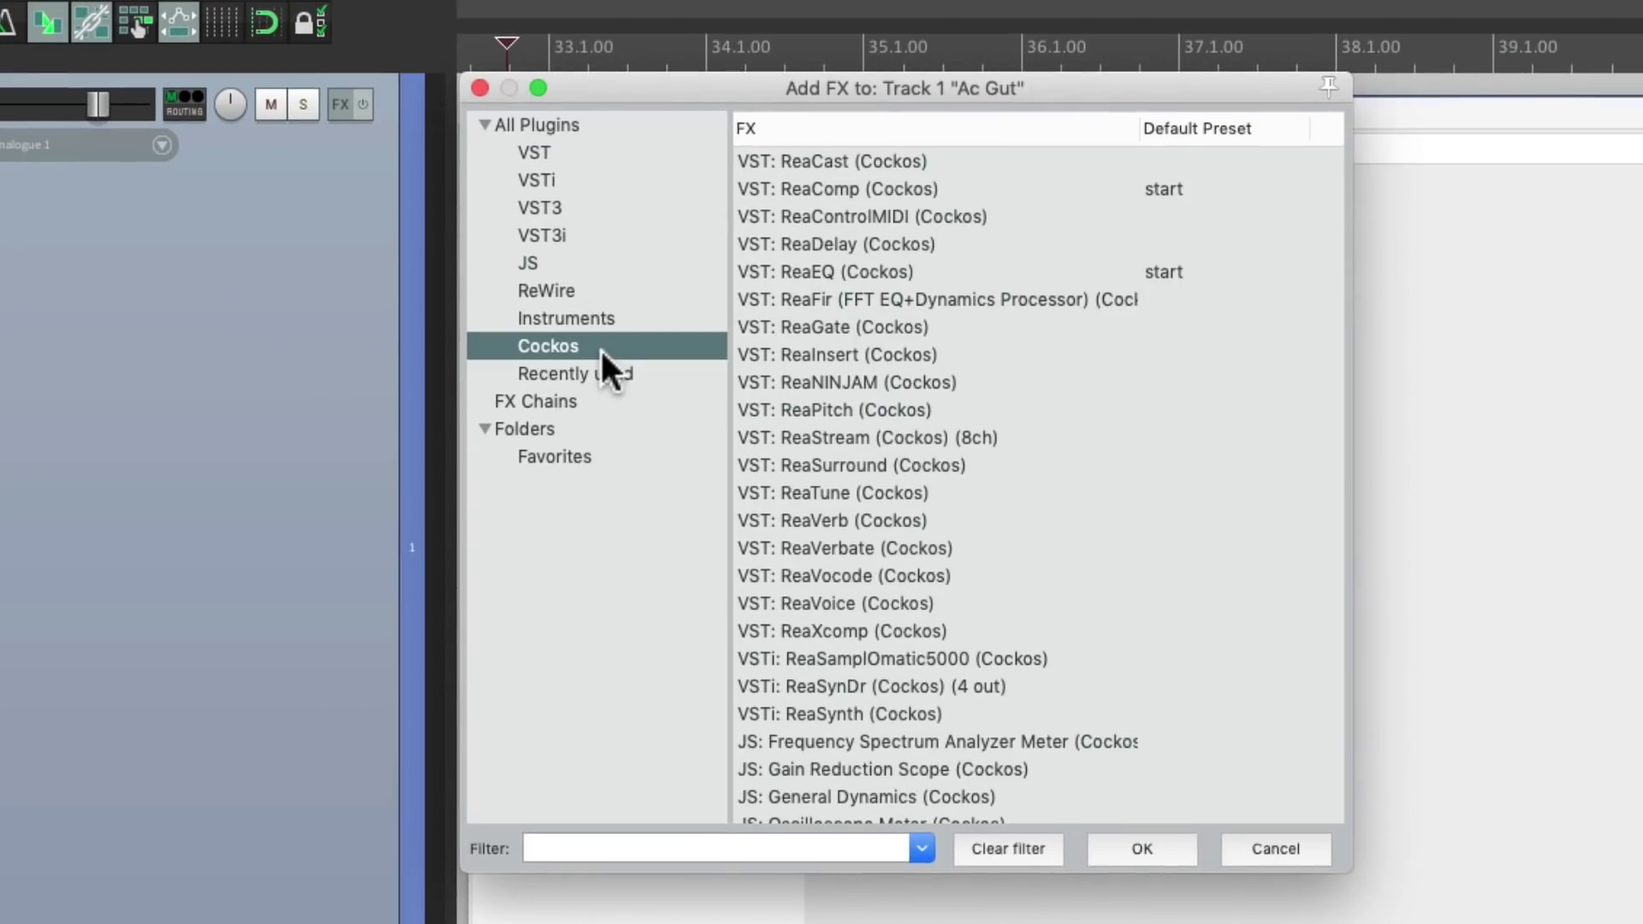
left_click(941, 272)
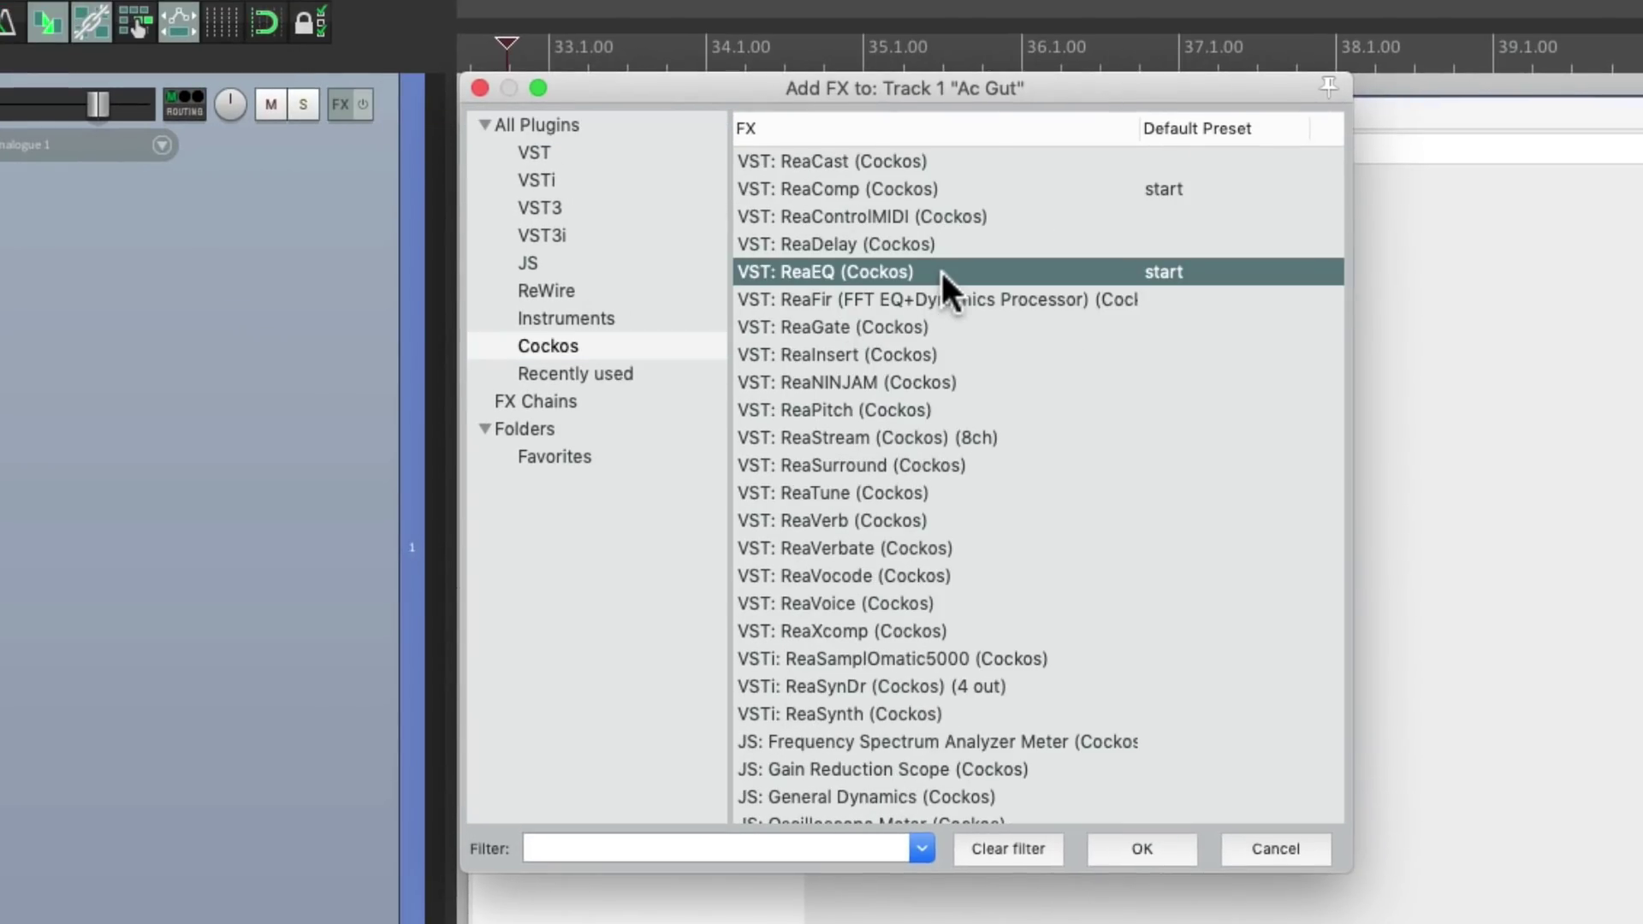
double_click(941, 272)
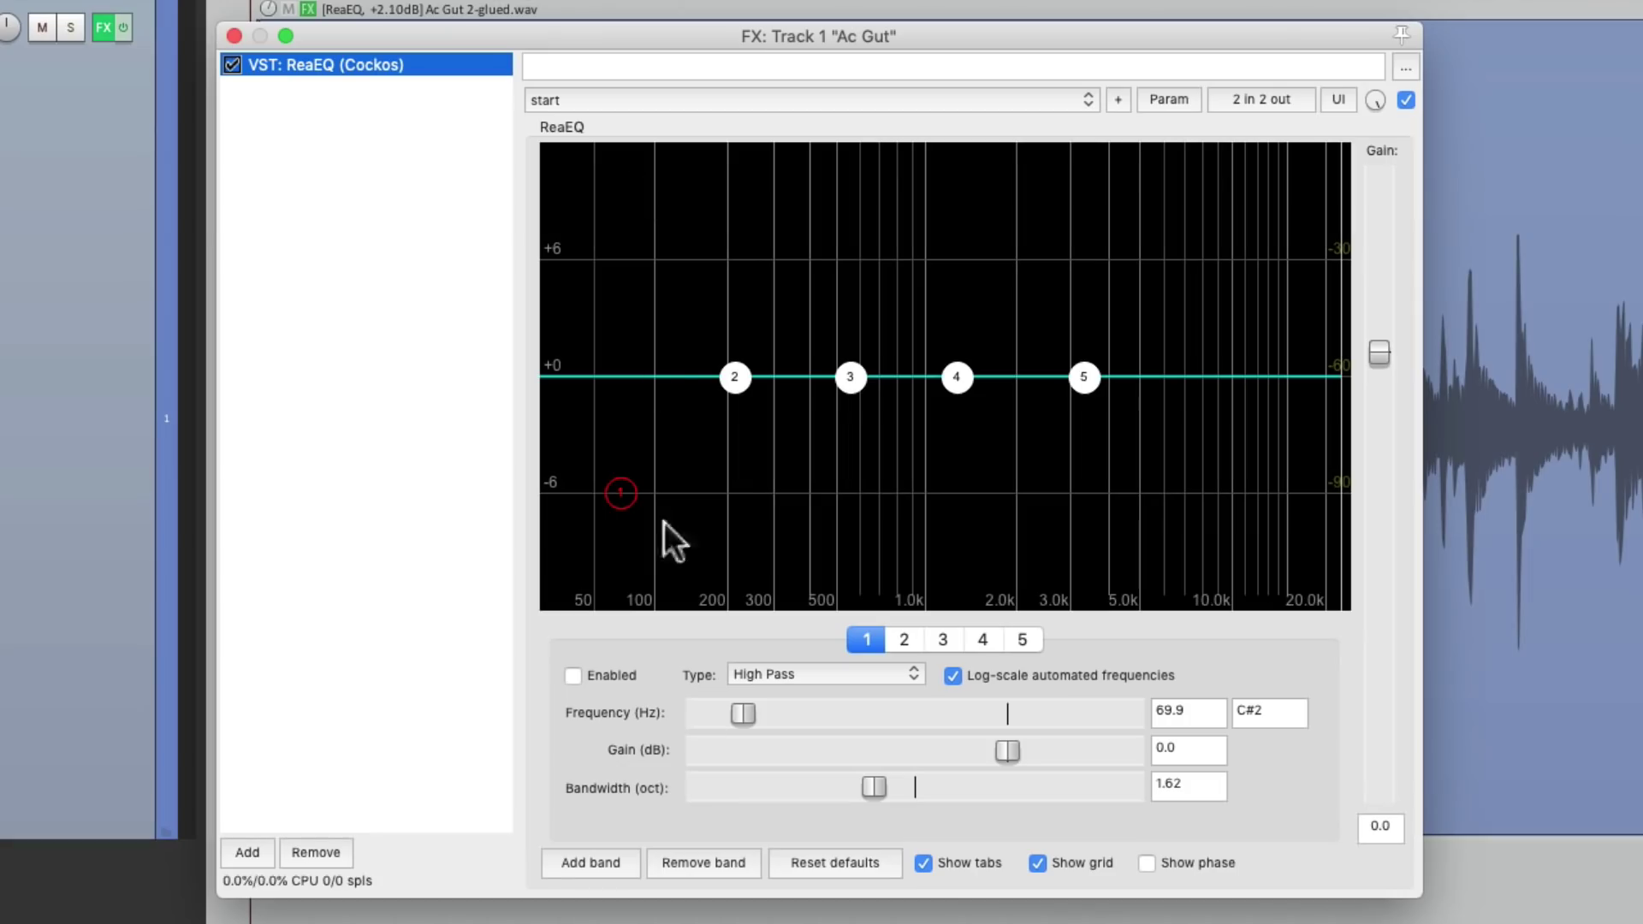
Step: Trim ReaEQ down to a single band and set its type to Band
left_click(693, 857)
left_click(691, 855)
left_click(691, 856)
left_click(691, 855)
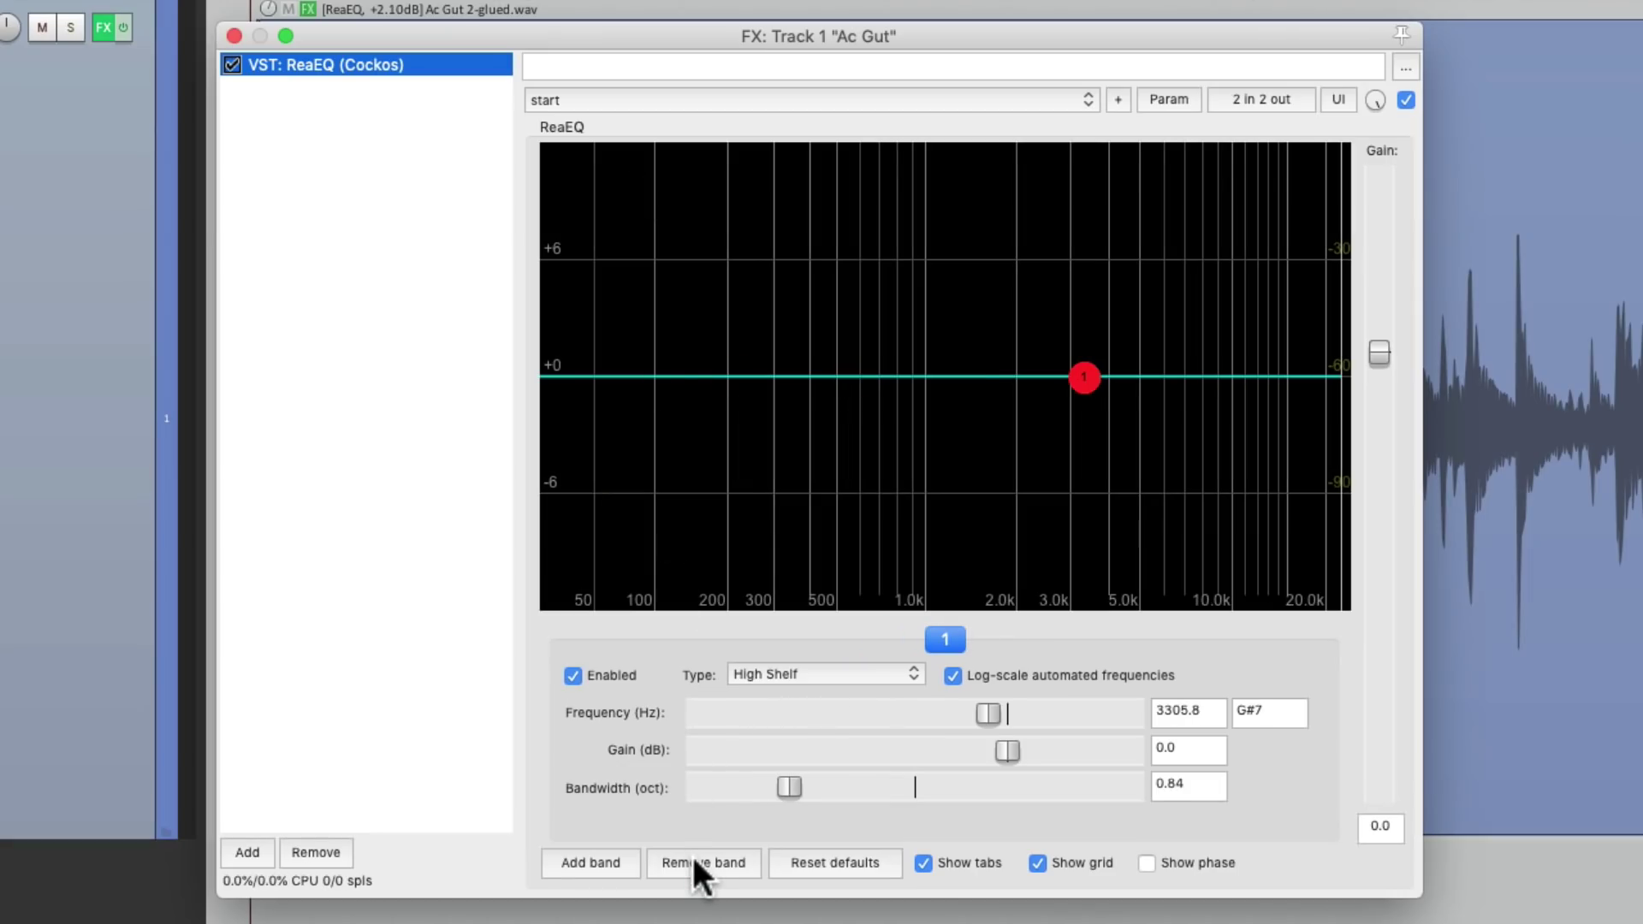
left_click(828, 677)
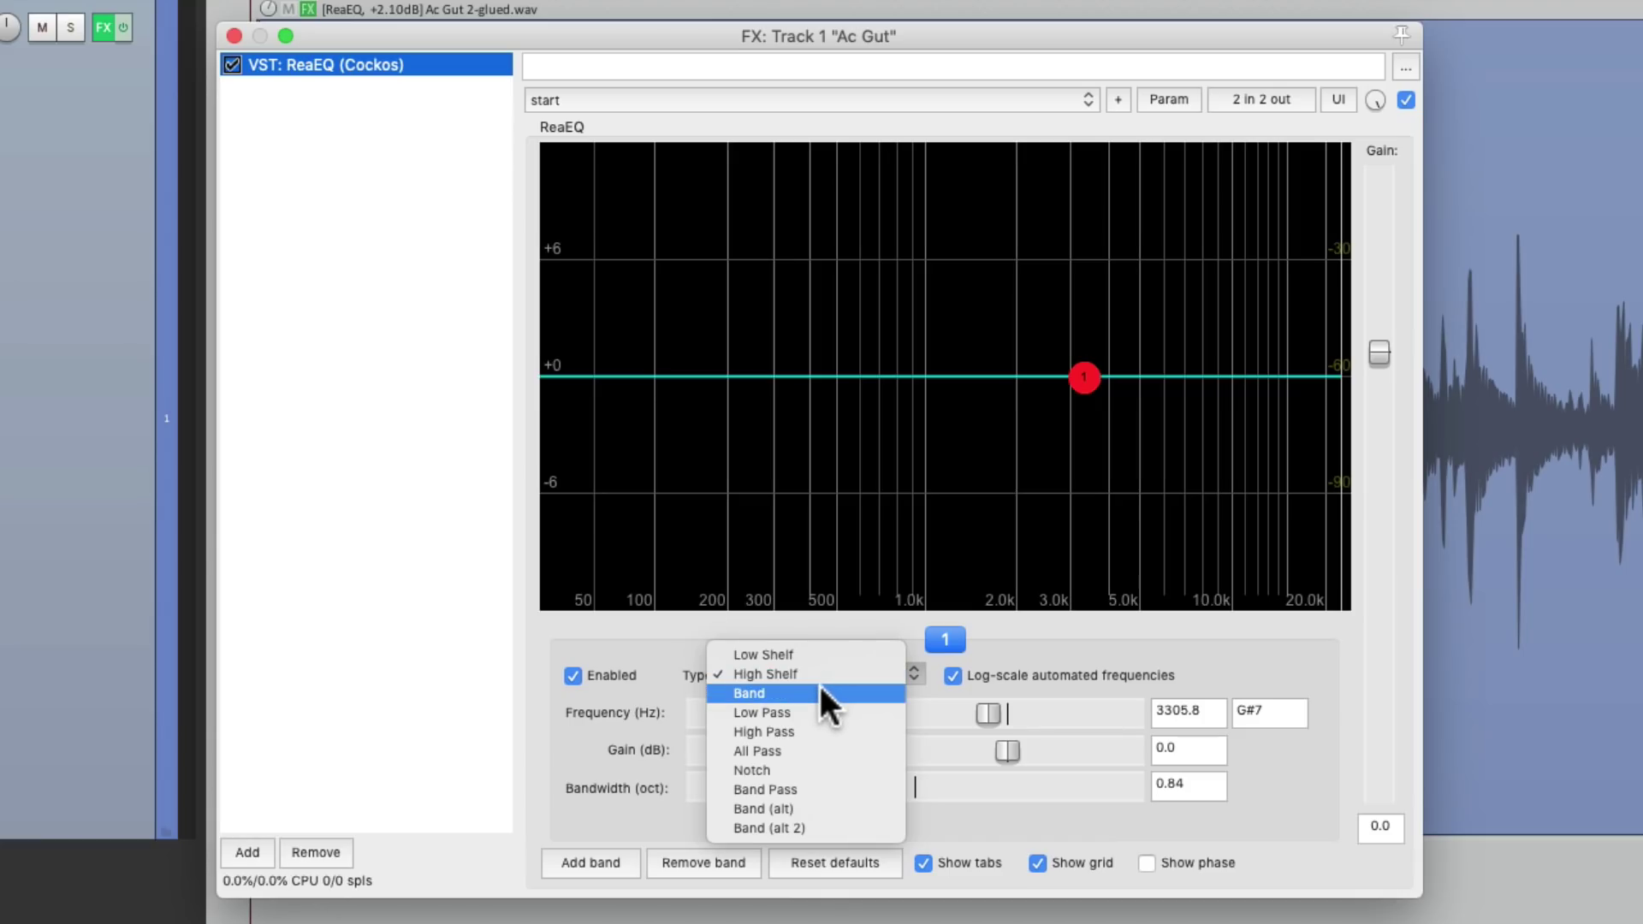
left_click(820, 690)
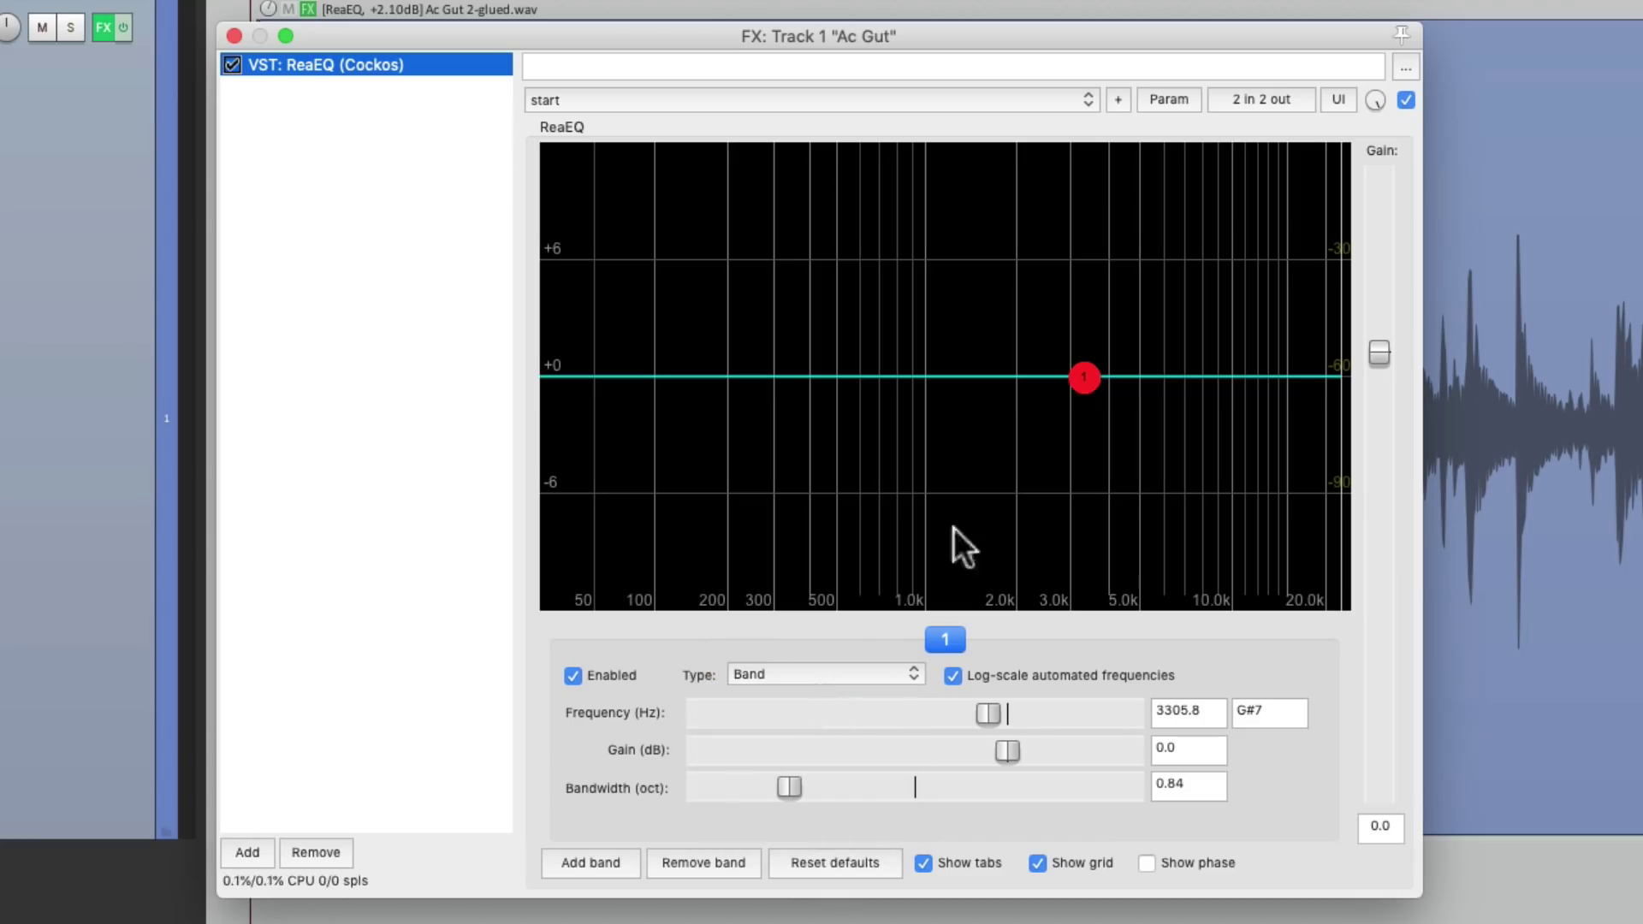
Step: While the loop plays, pull band 1 into a -5.9 dB cut at 164.3 Hz
key("space")
left_click_drag(1081, 378, 714, 460)
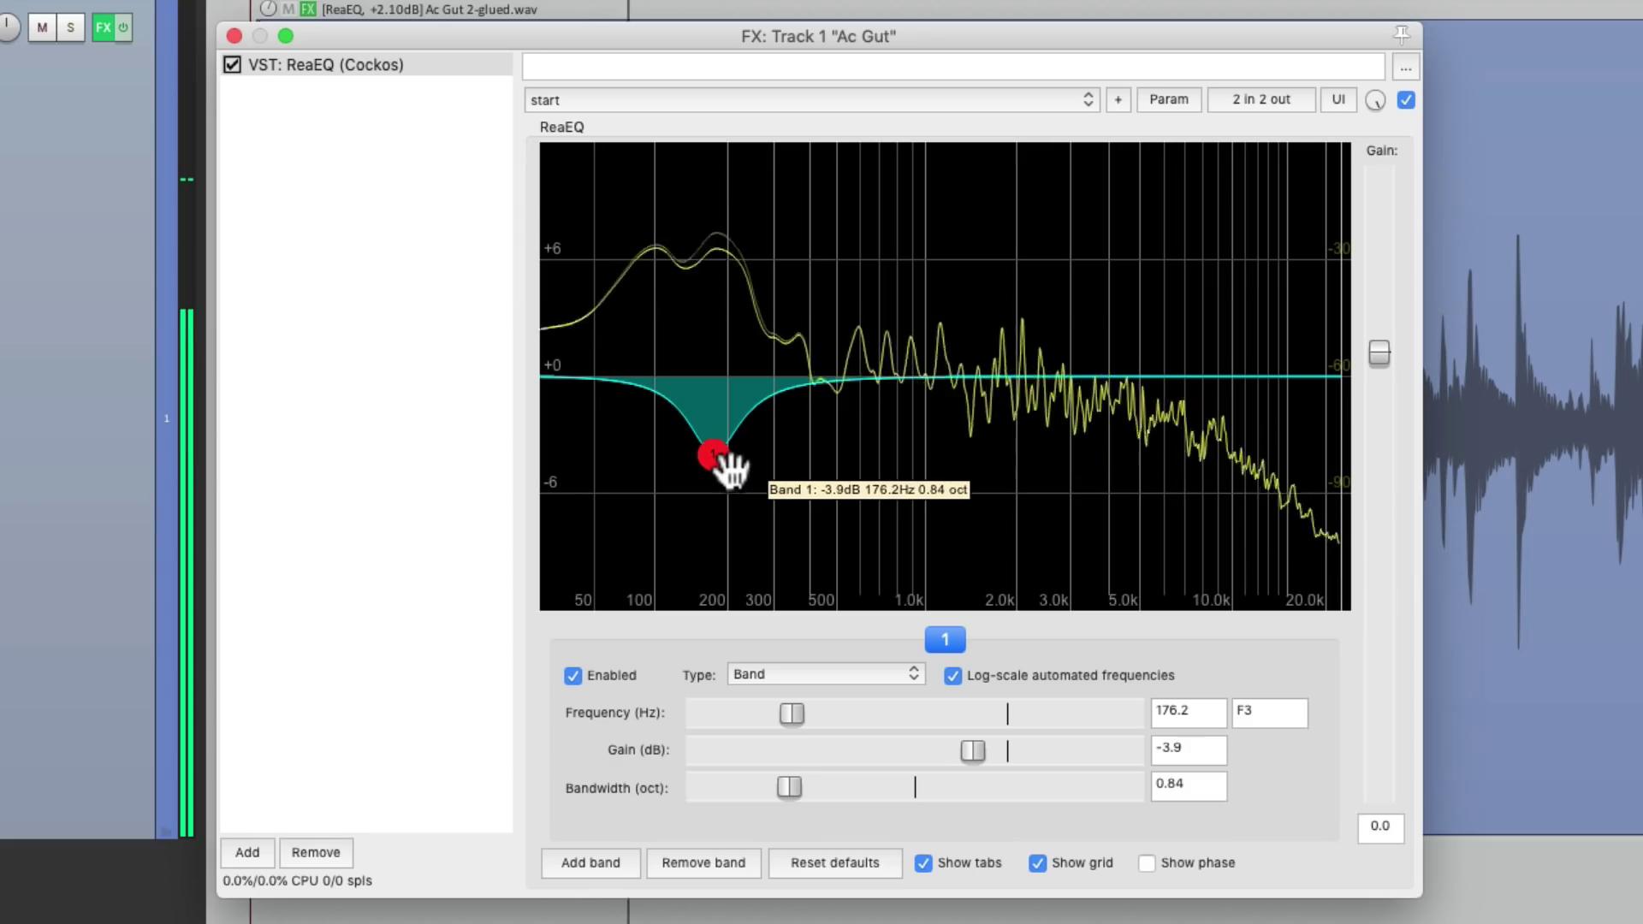
key("space")
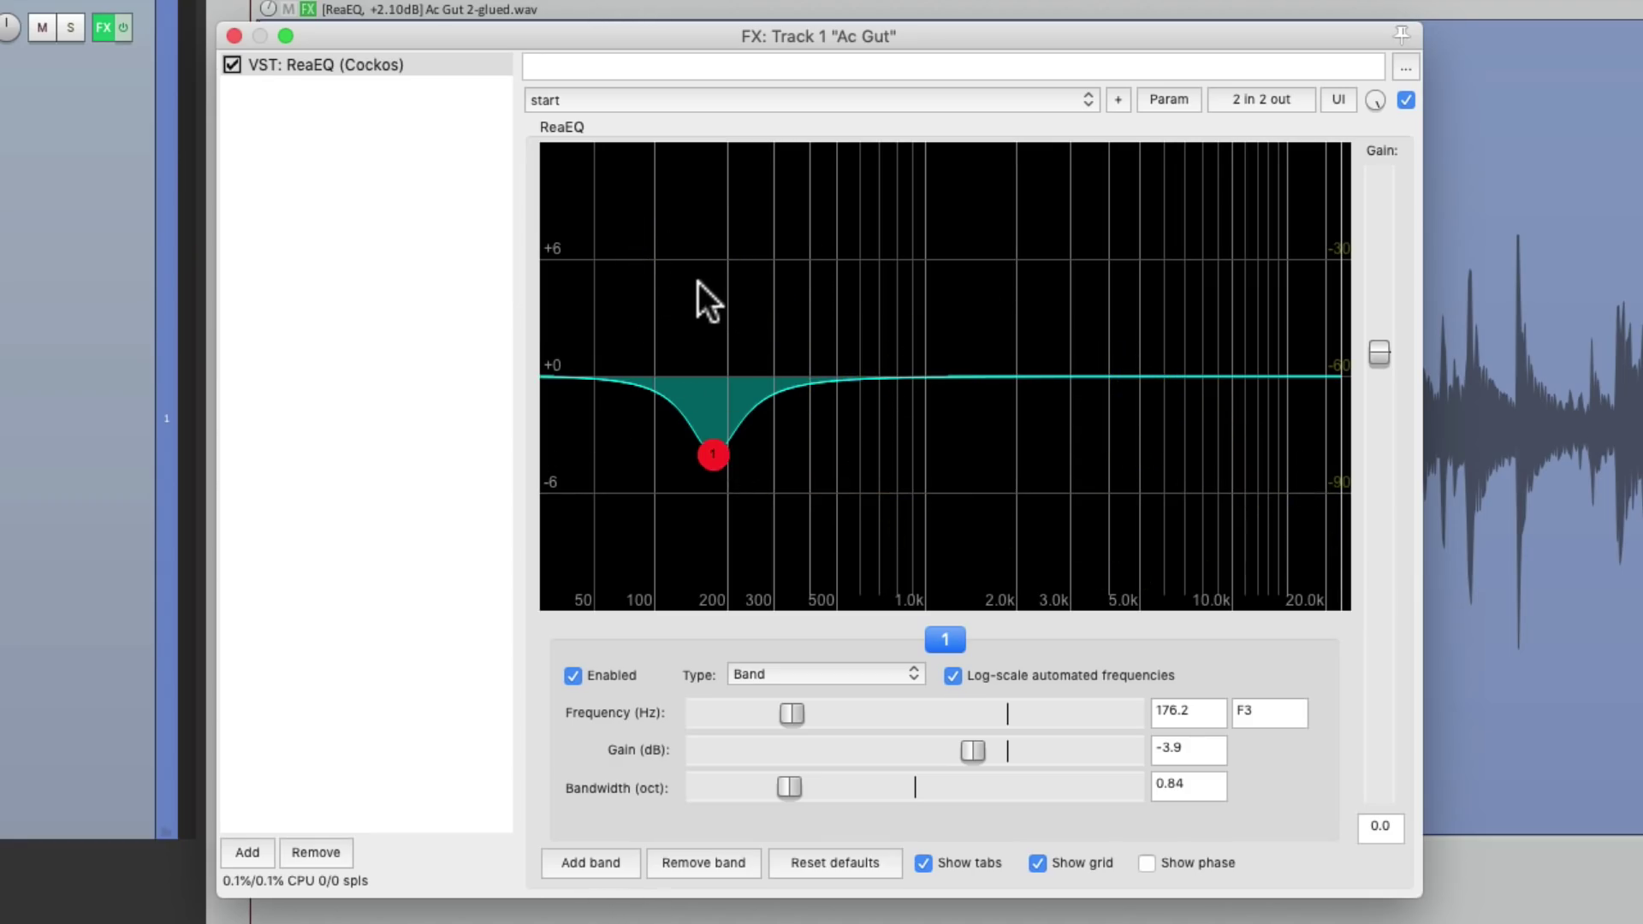
key("space")
left_click_drag(714, 459, 716, 499)
key("space")
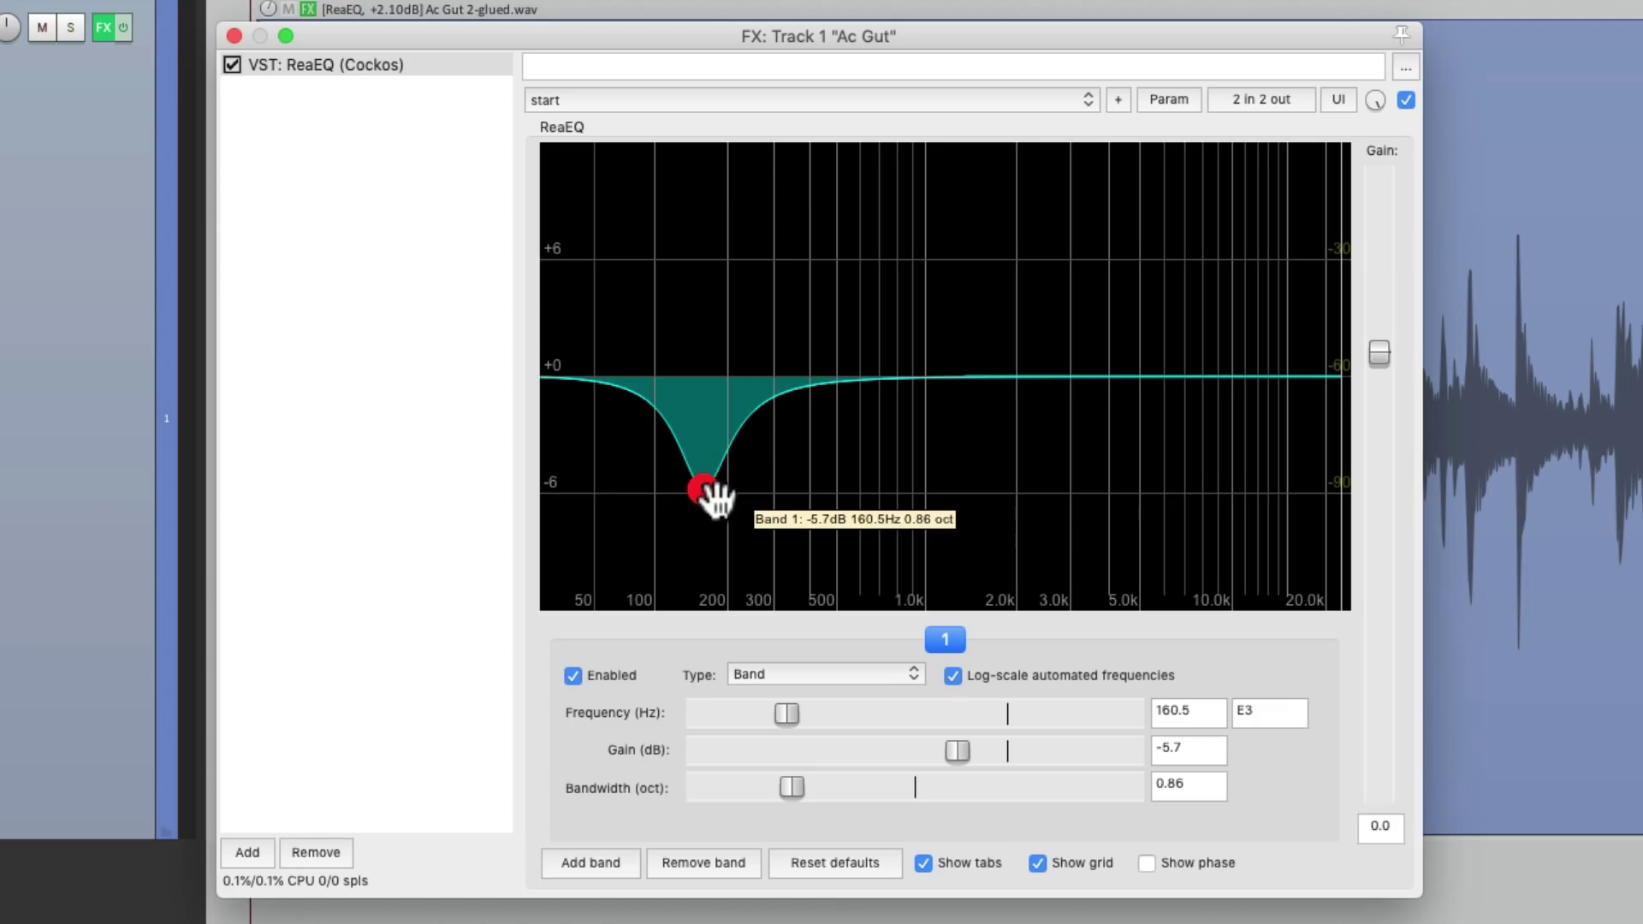
key("space")
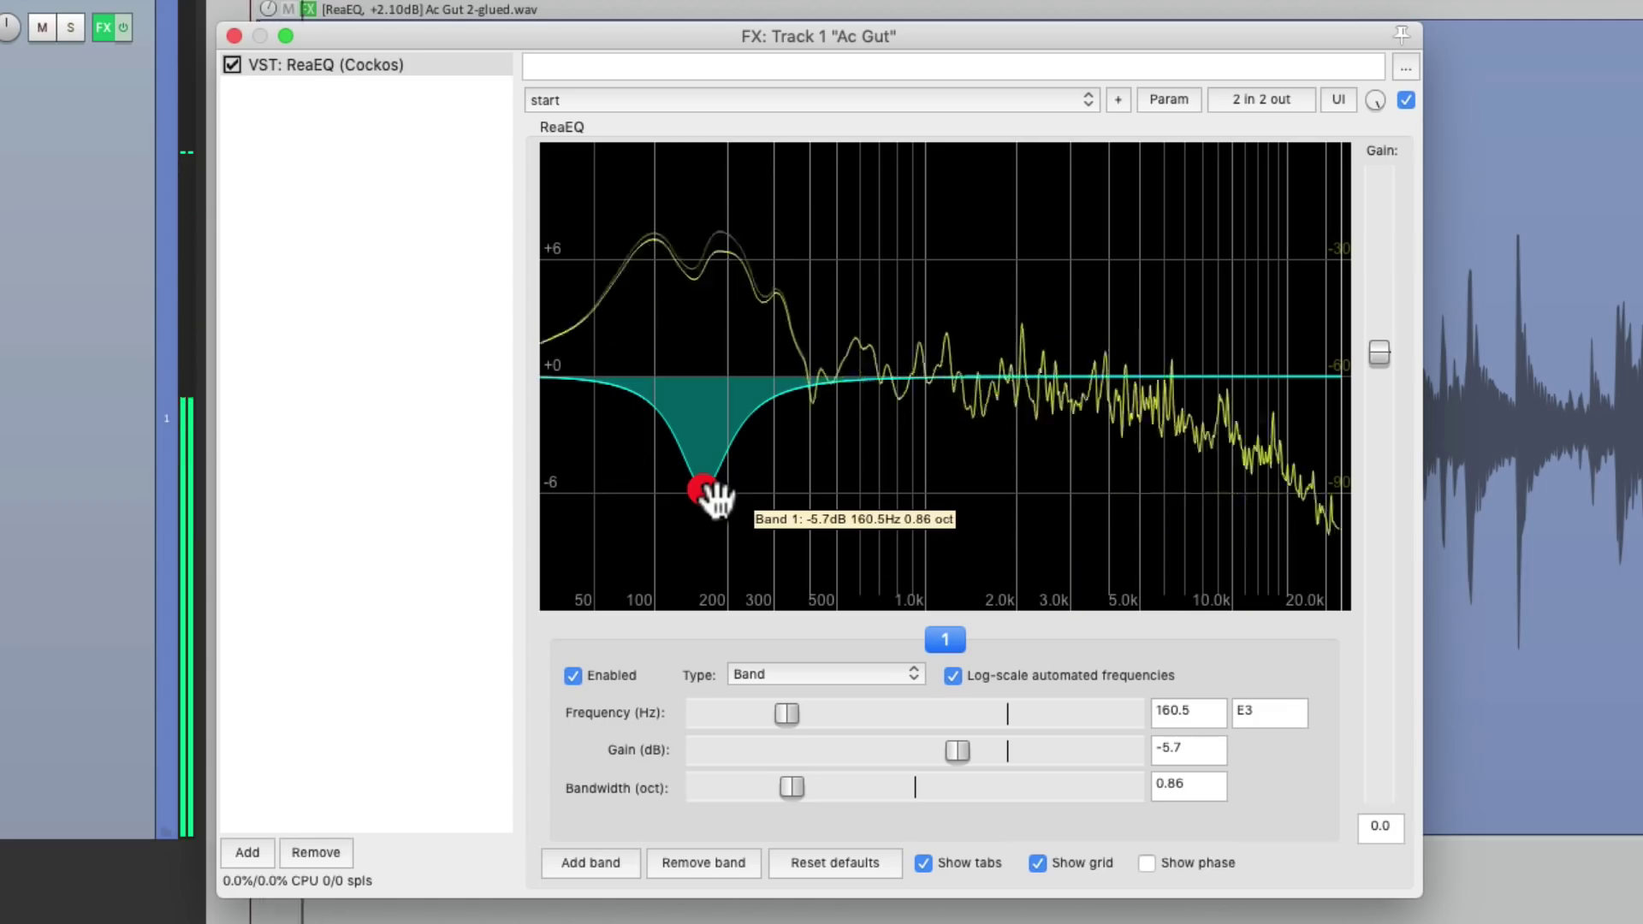
left_click_drag(707, 490, 711, 495)
key("space")
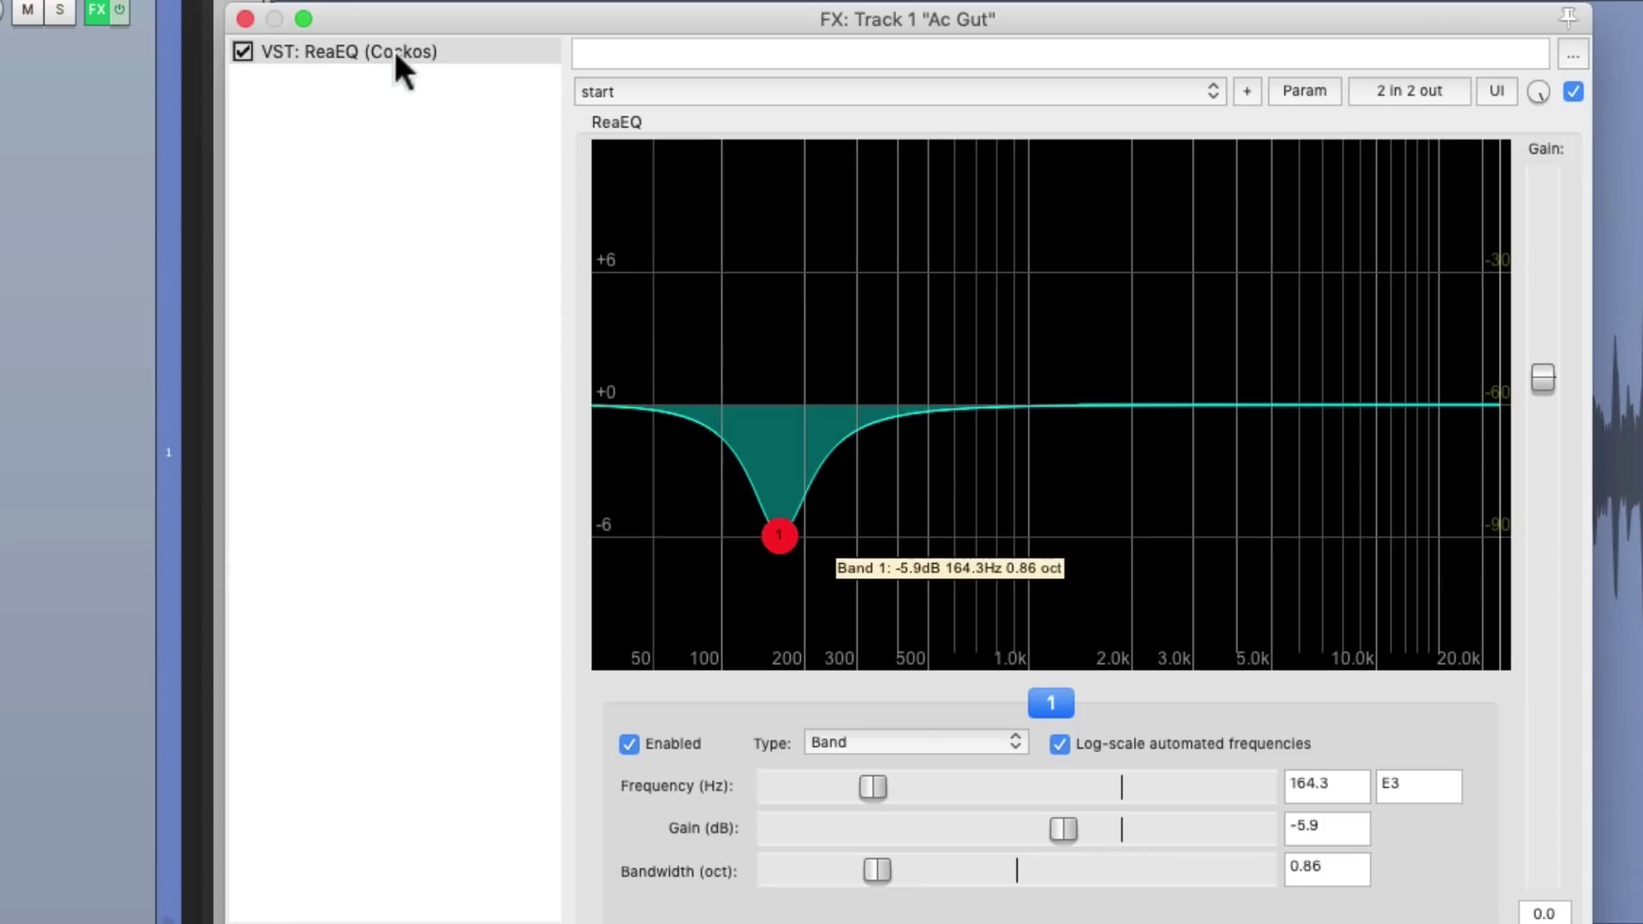
Step: Duplicate ReaEQ, rename the copy 'Sidechain', and move it above the original in the chain
left_click(366, 63)
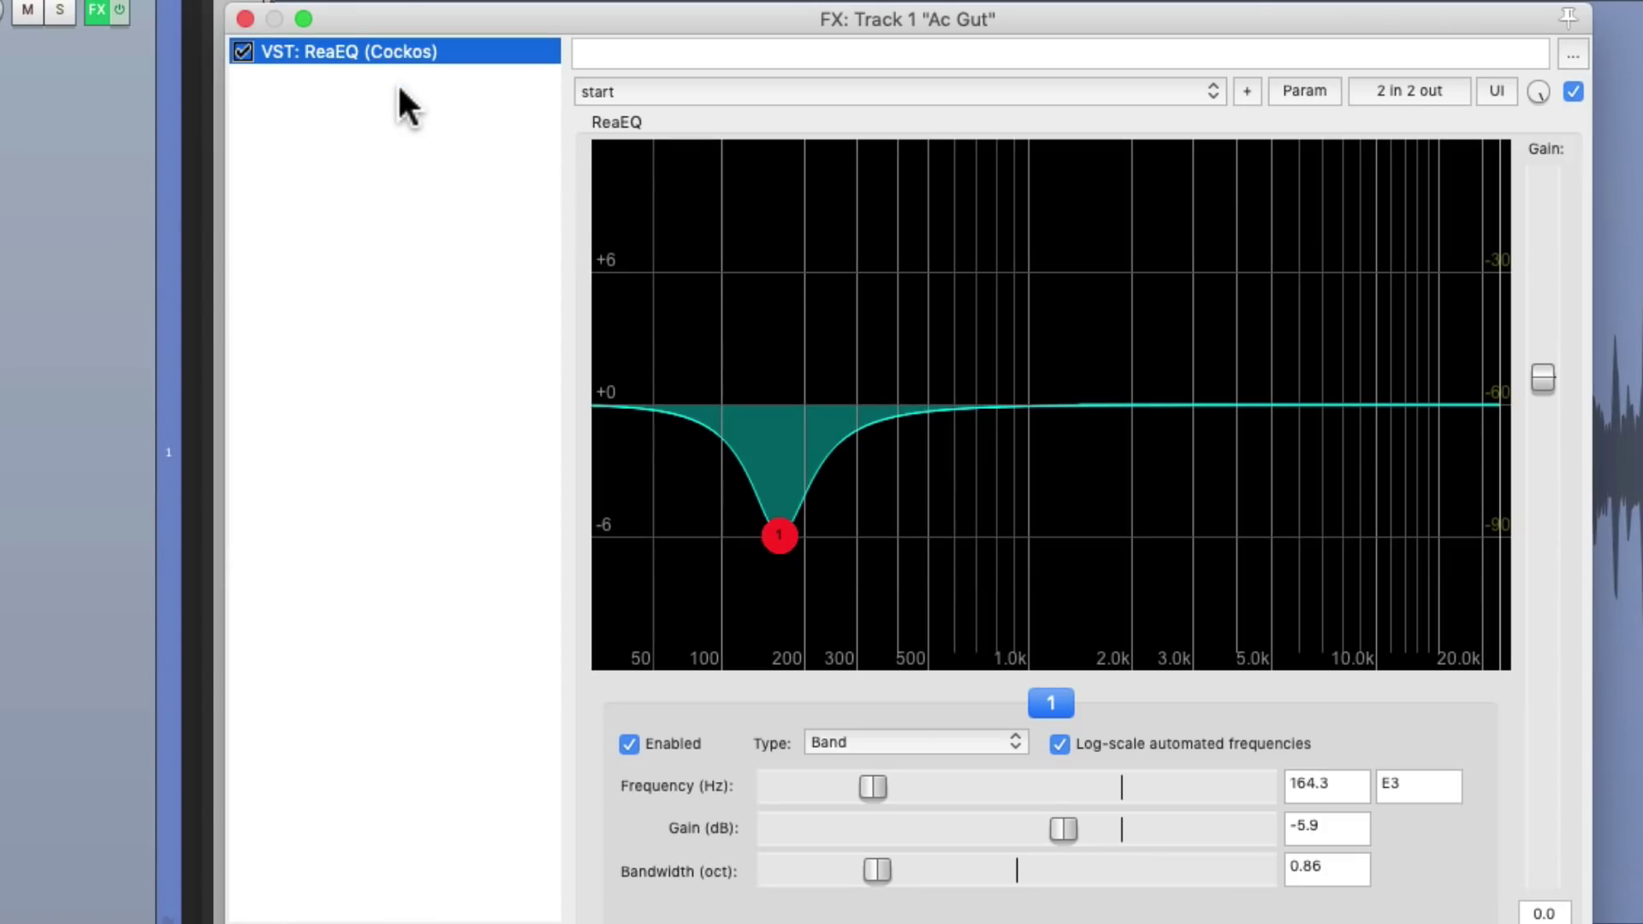
key("super+c")
key("super+v")
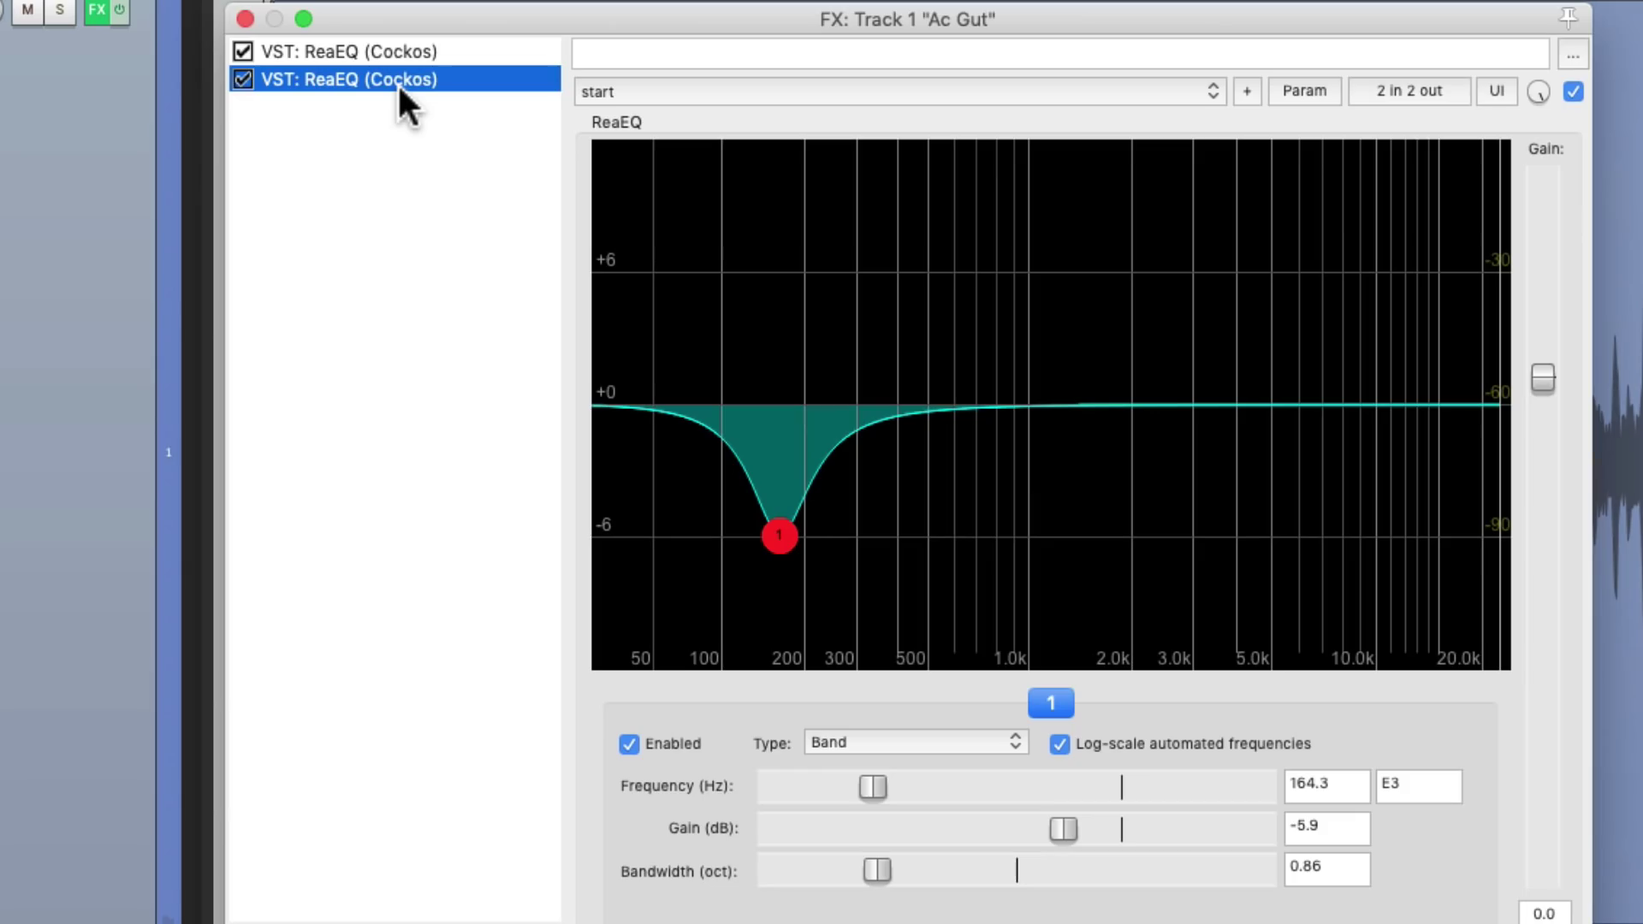
right_click(397, 82)
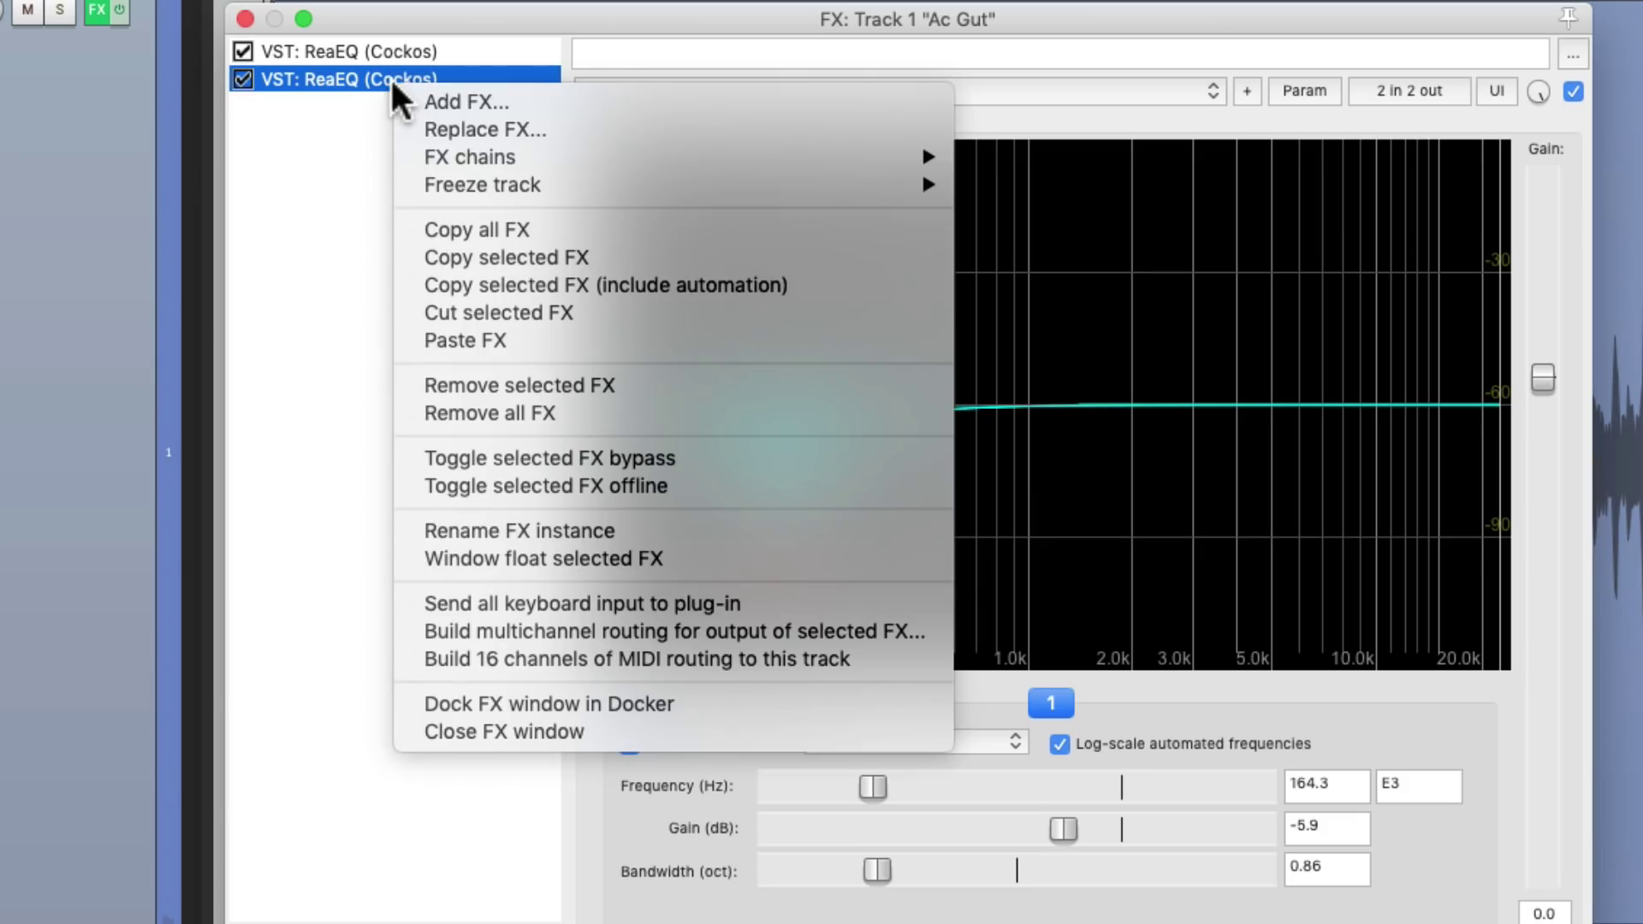
left_click(416, 531)
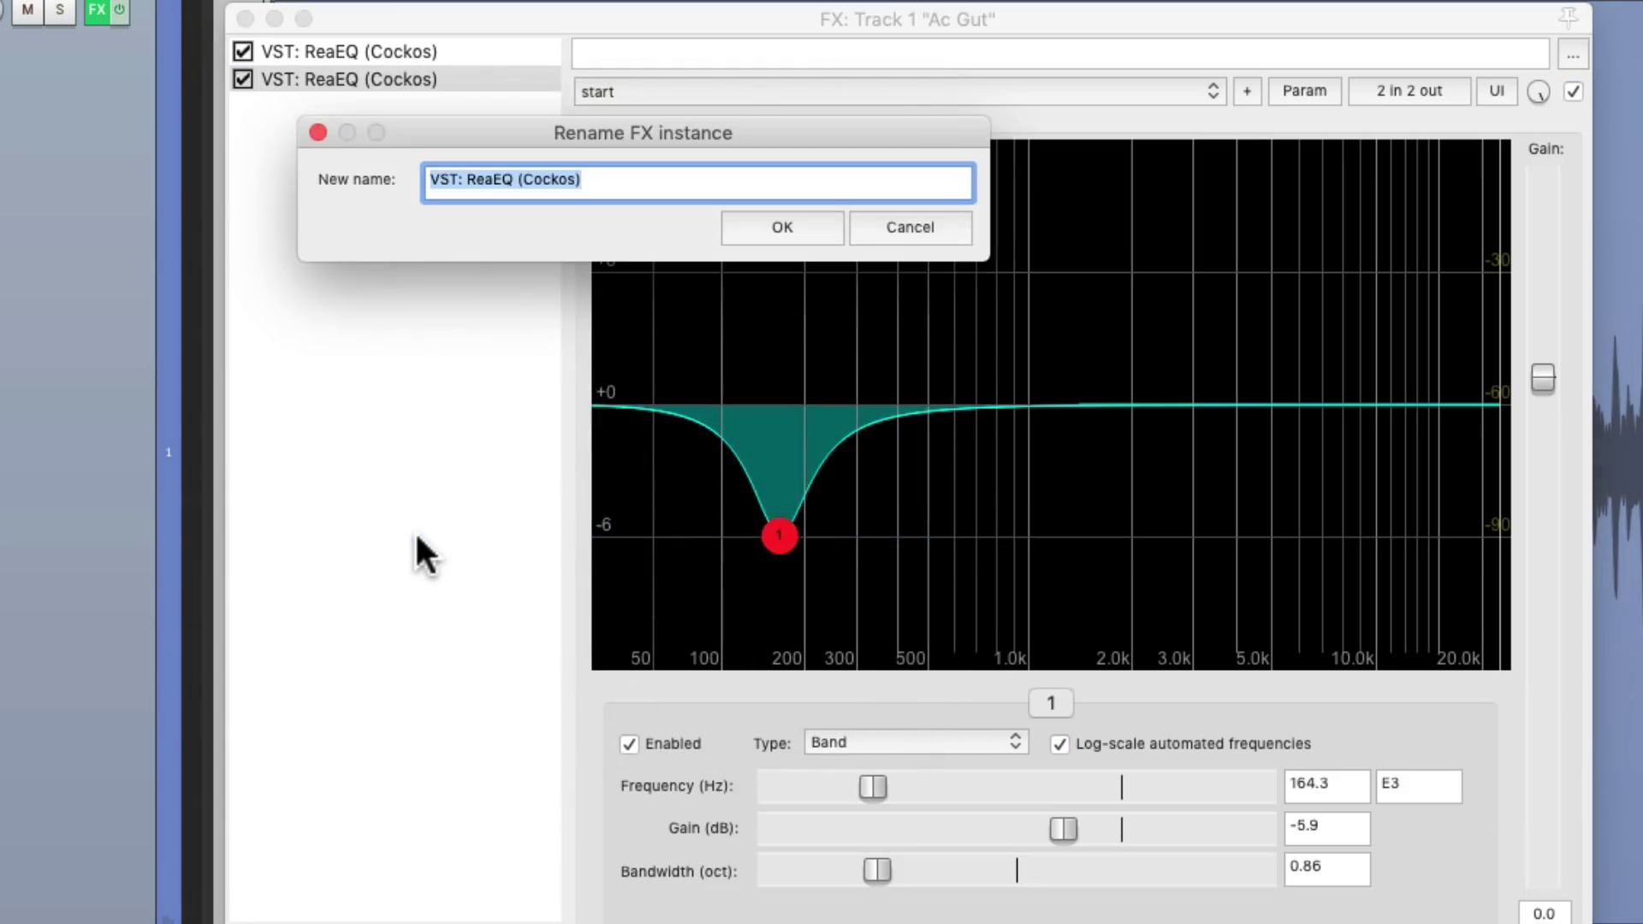
type("Sidechain")
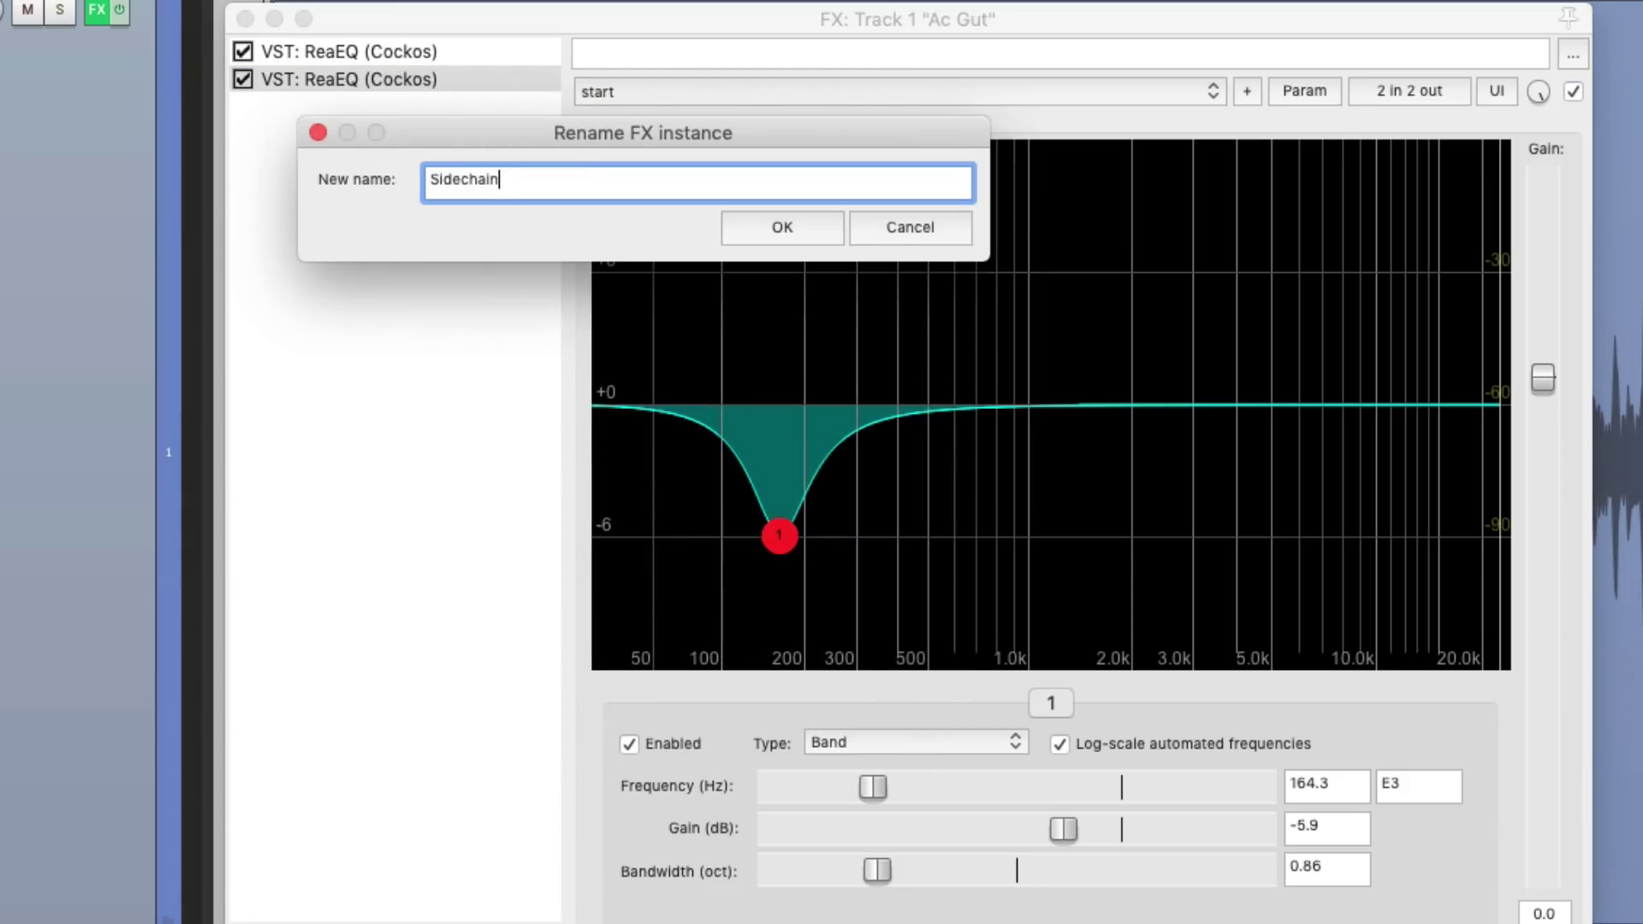
key("Return")
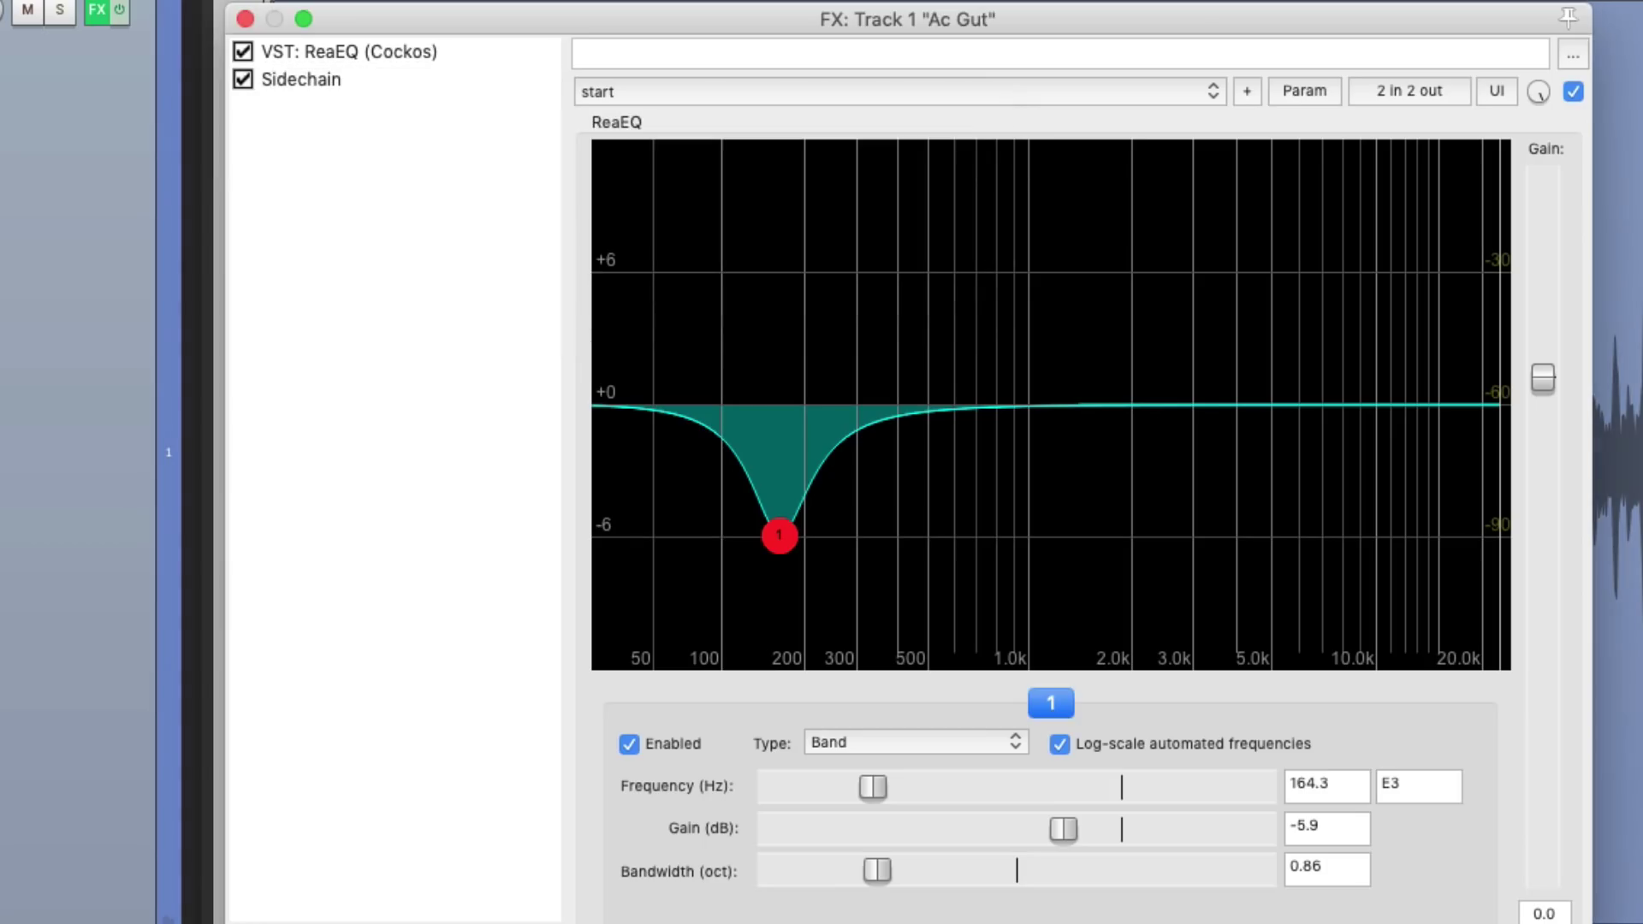
left_click(375, 82)
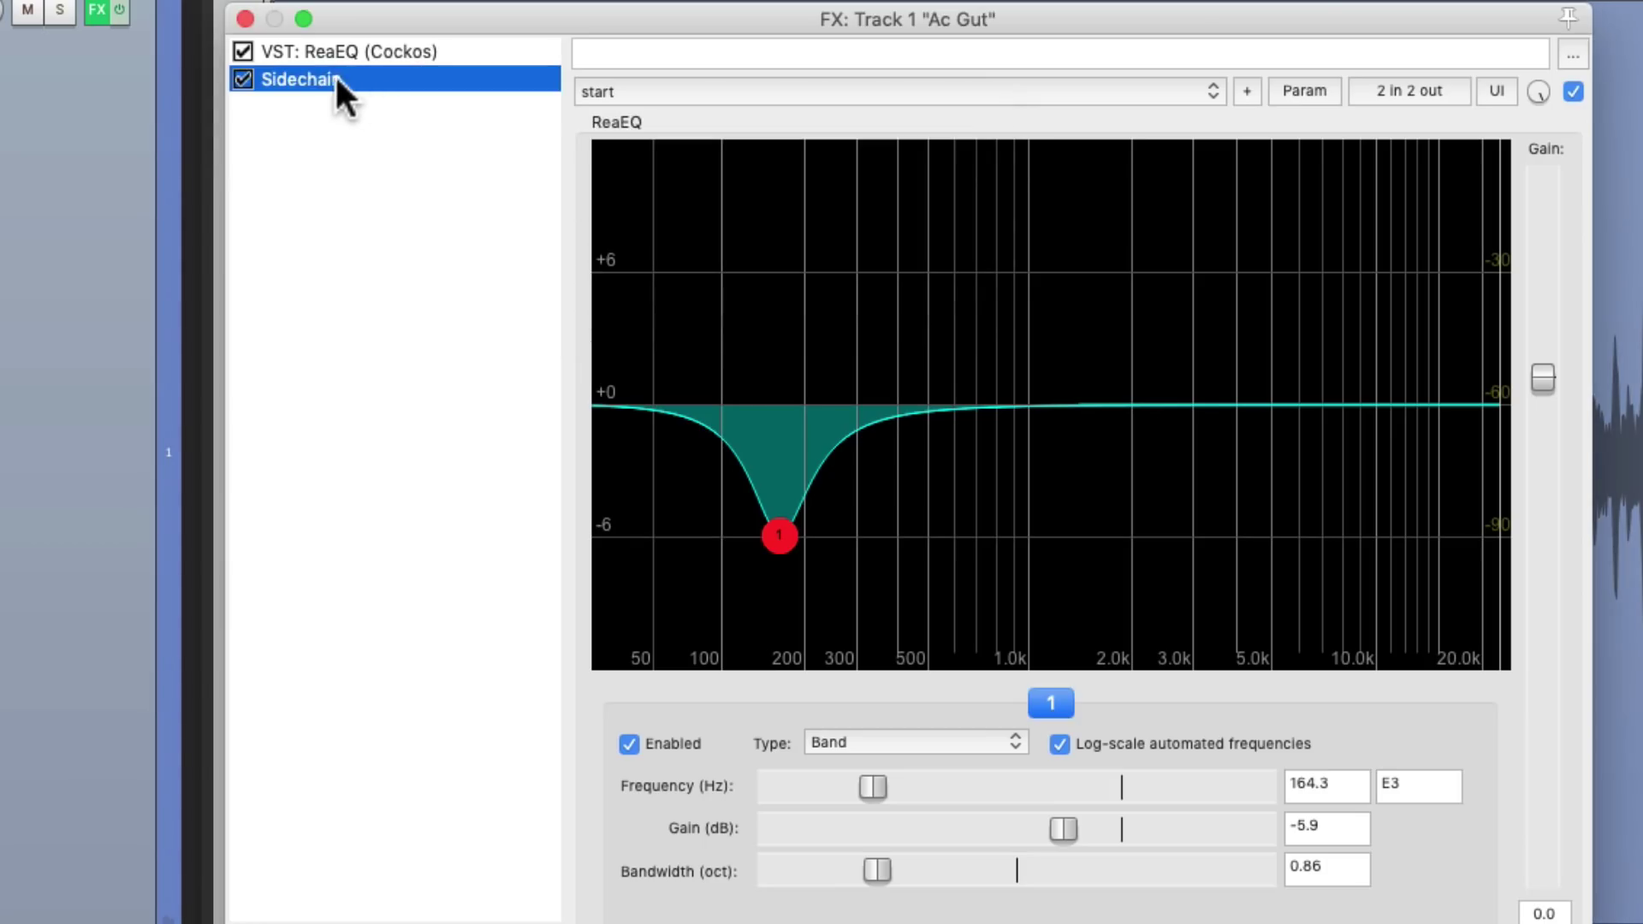
left_click_drag(331, 77, 337, 50)
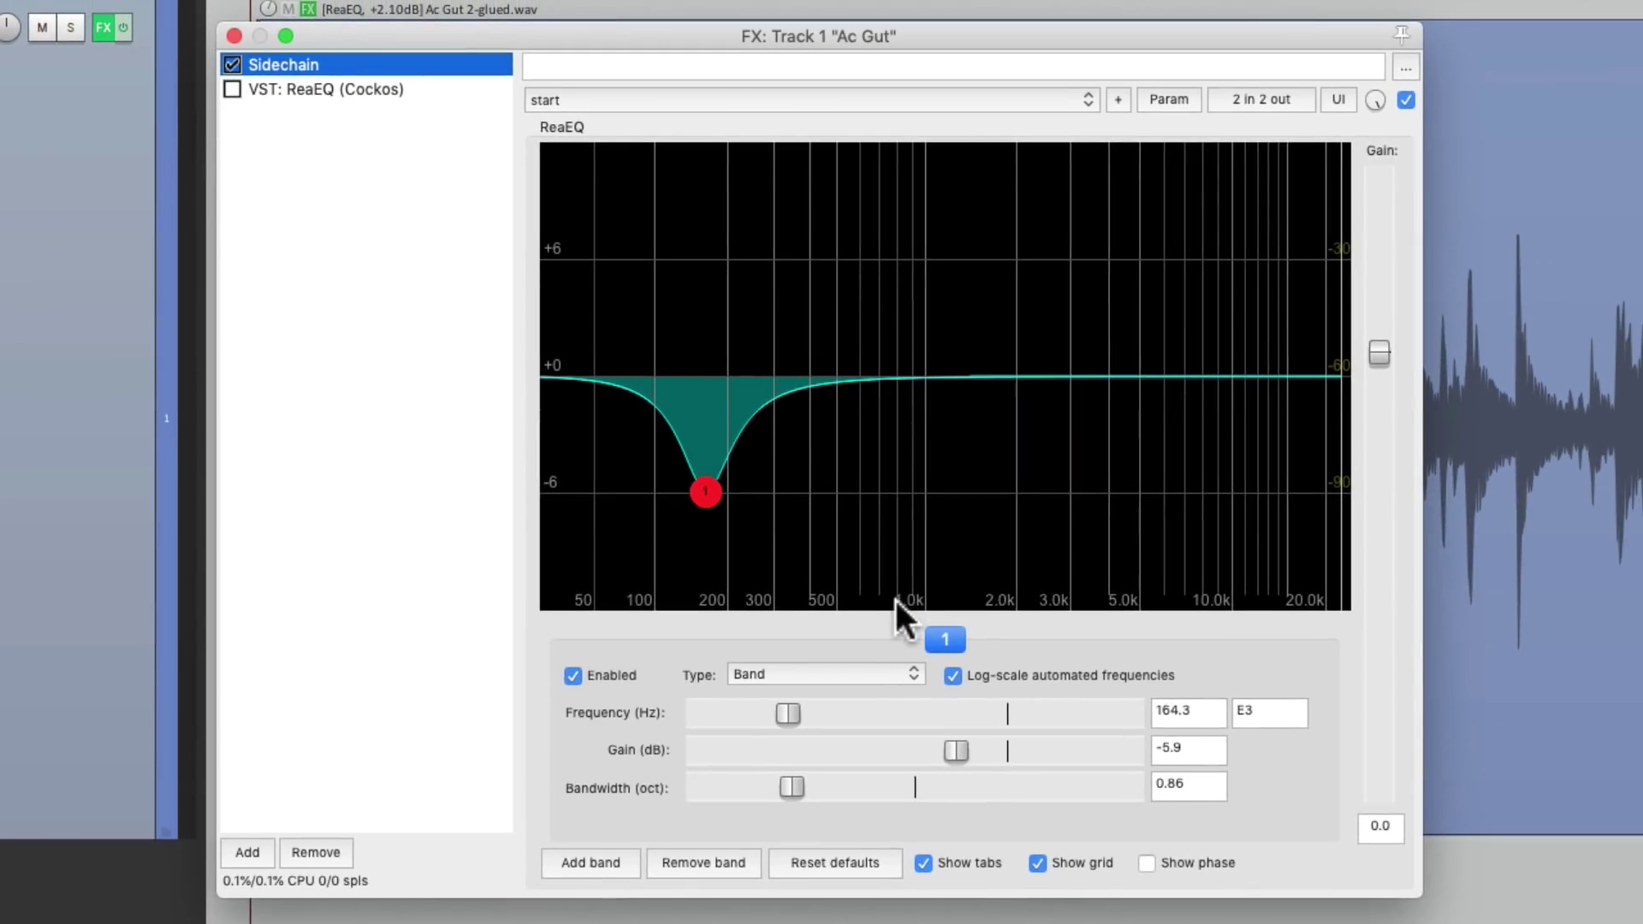
Step: Flip band 1 into a +5.9 dB boost and change it to a Band Pass filter
right_click(705, 491)
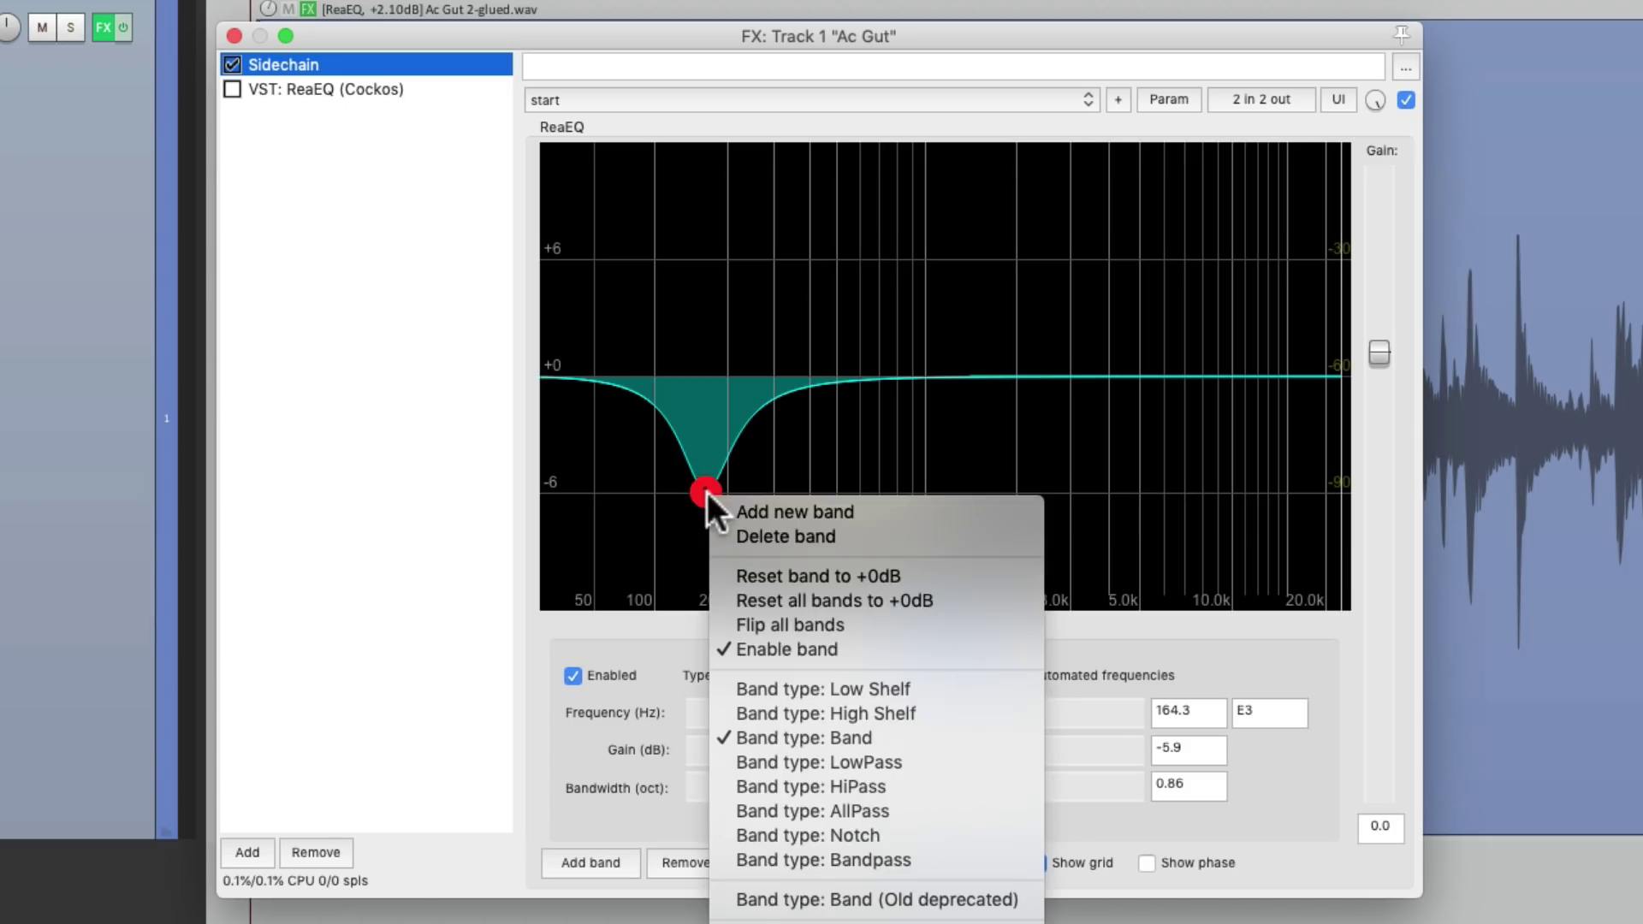
left_click(722, 616)
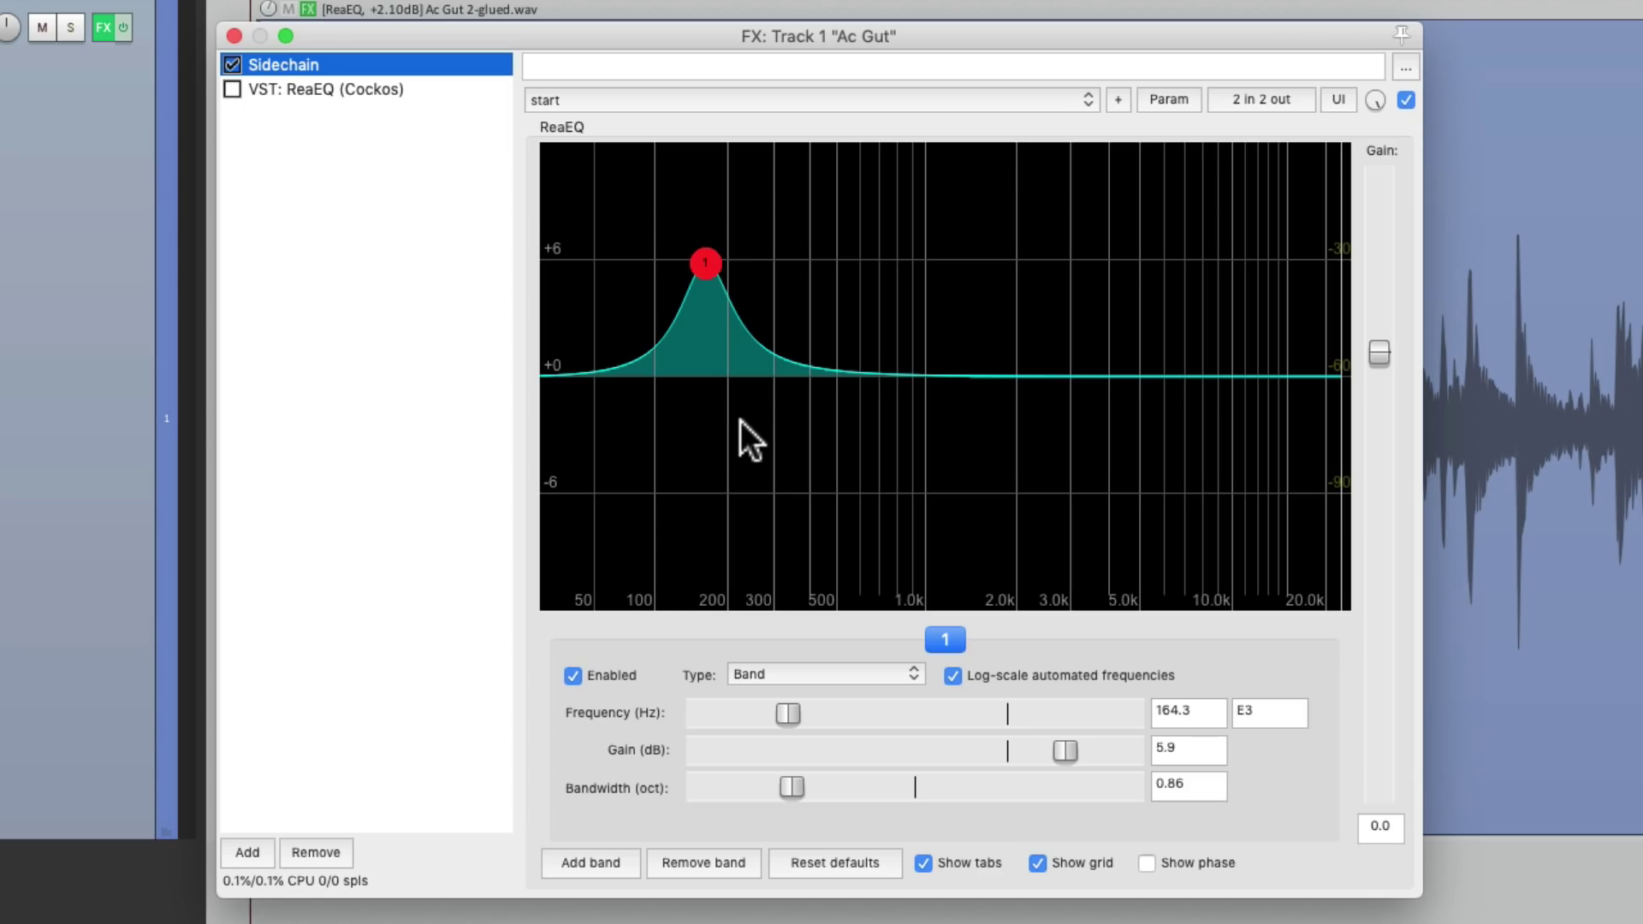
key("space")
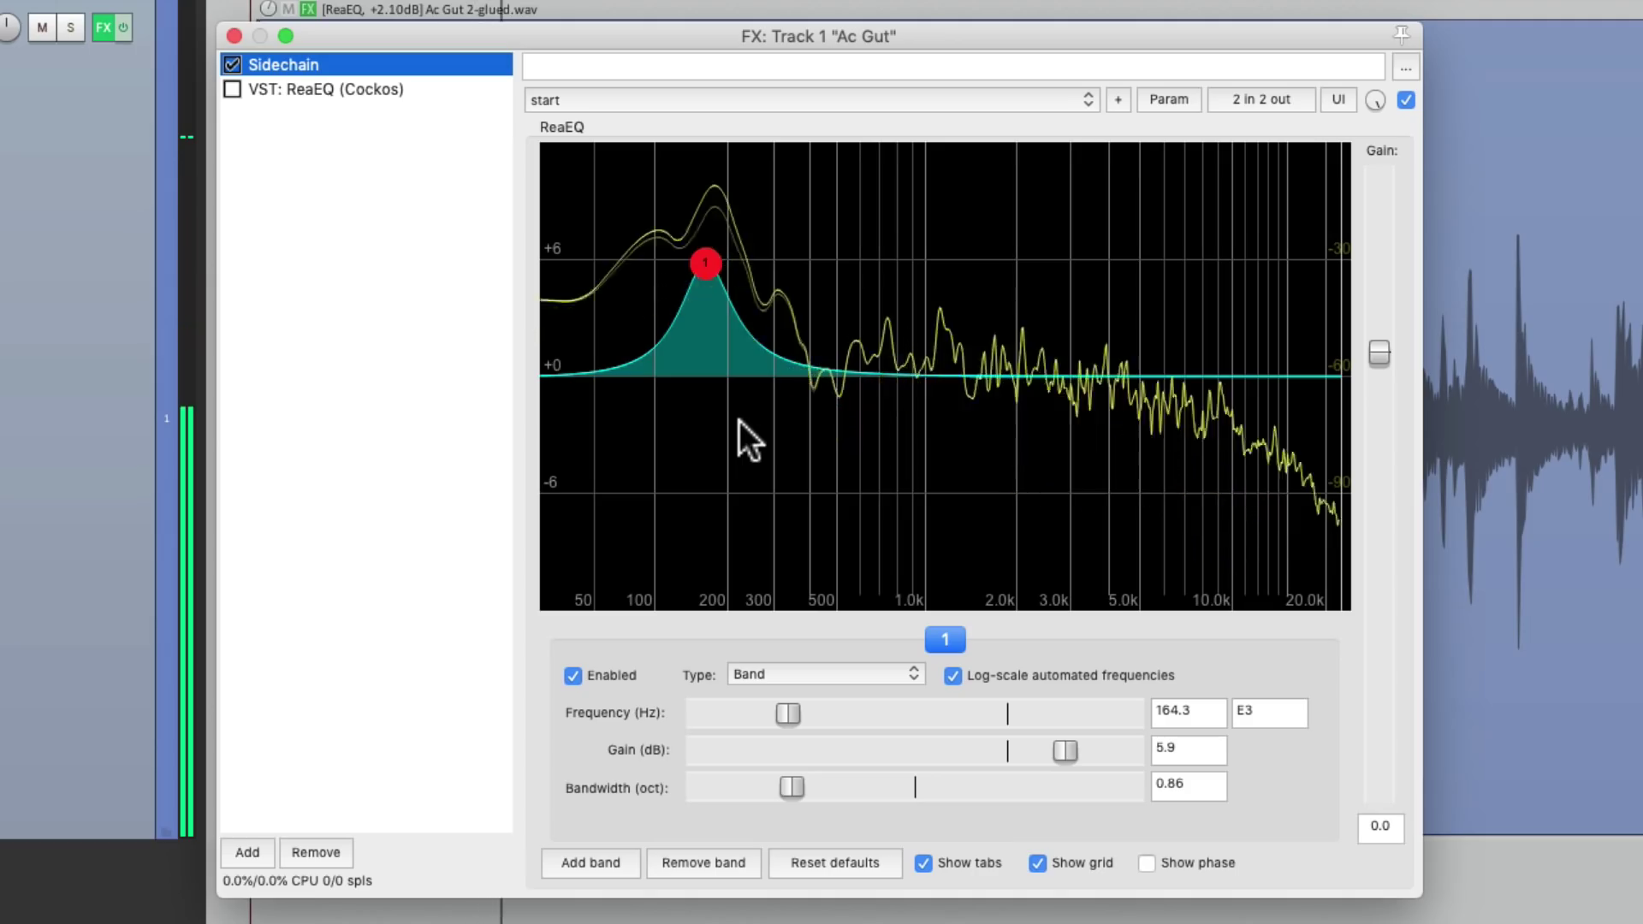
key("space")
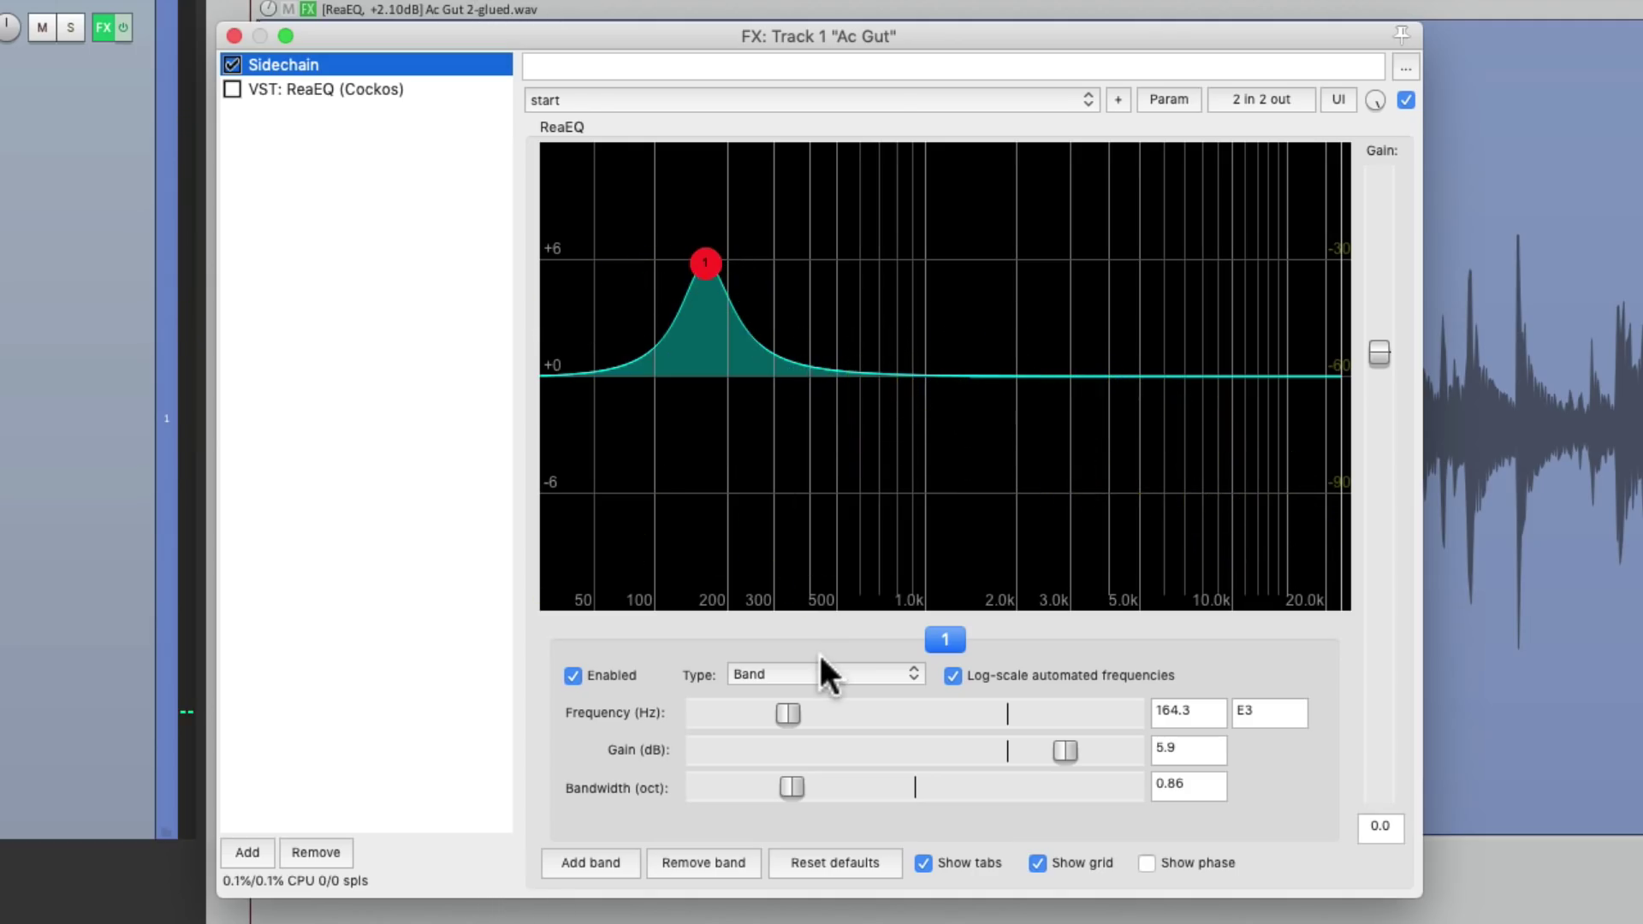
left_click(813, 666)
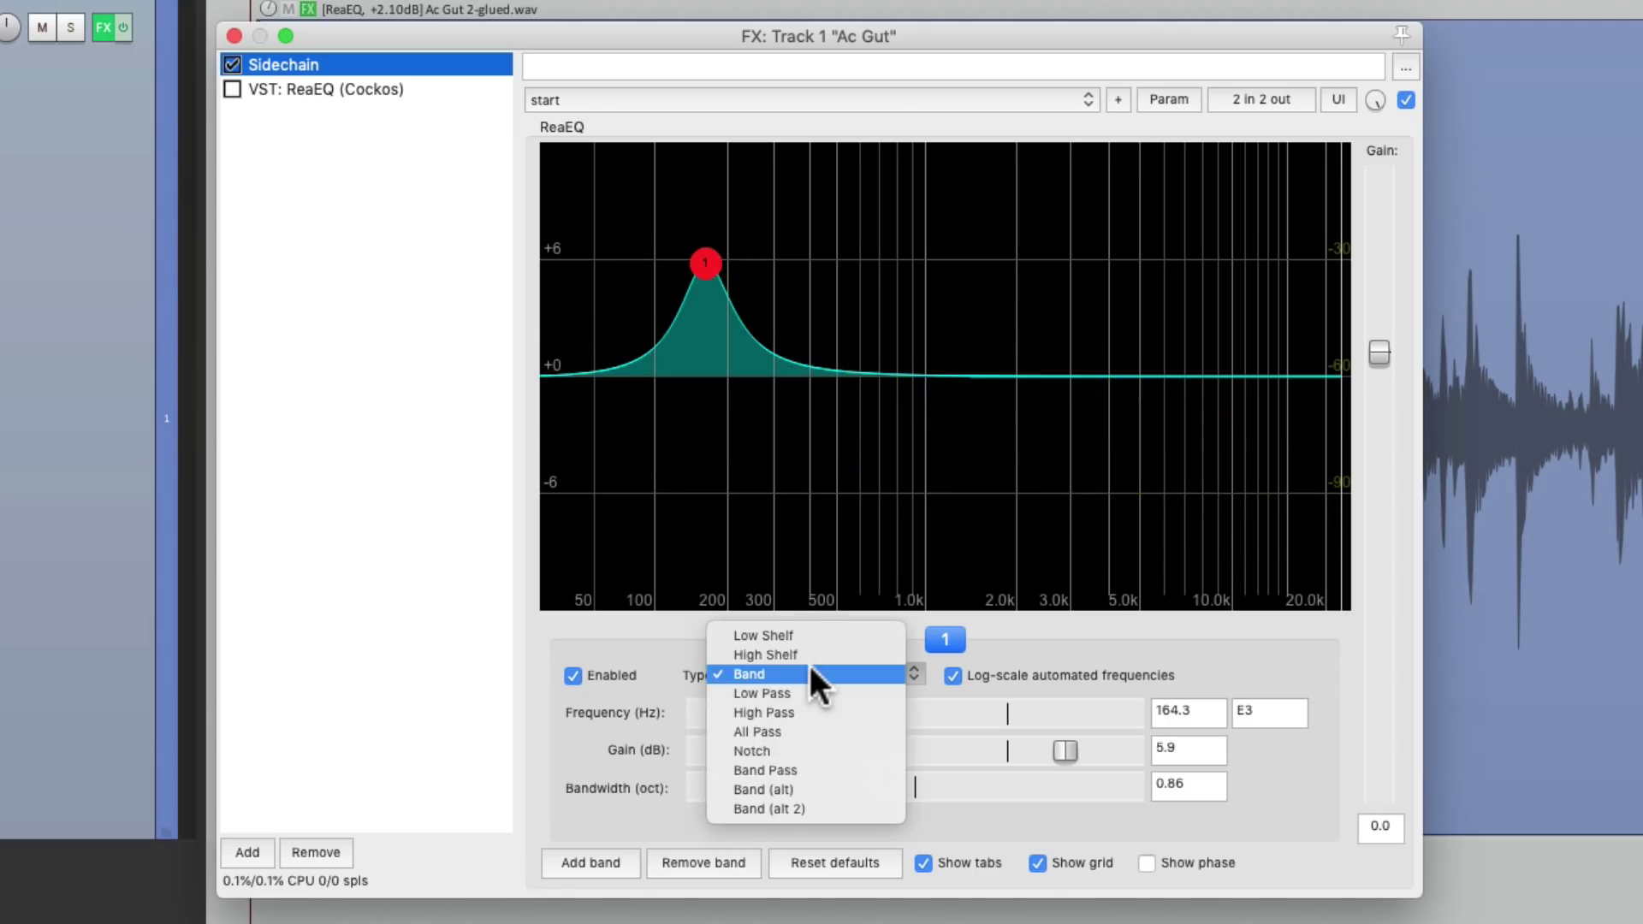
left_click(835, 768)
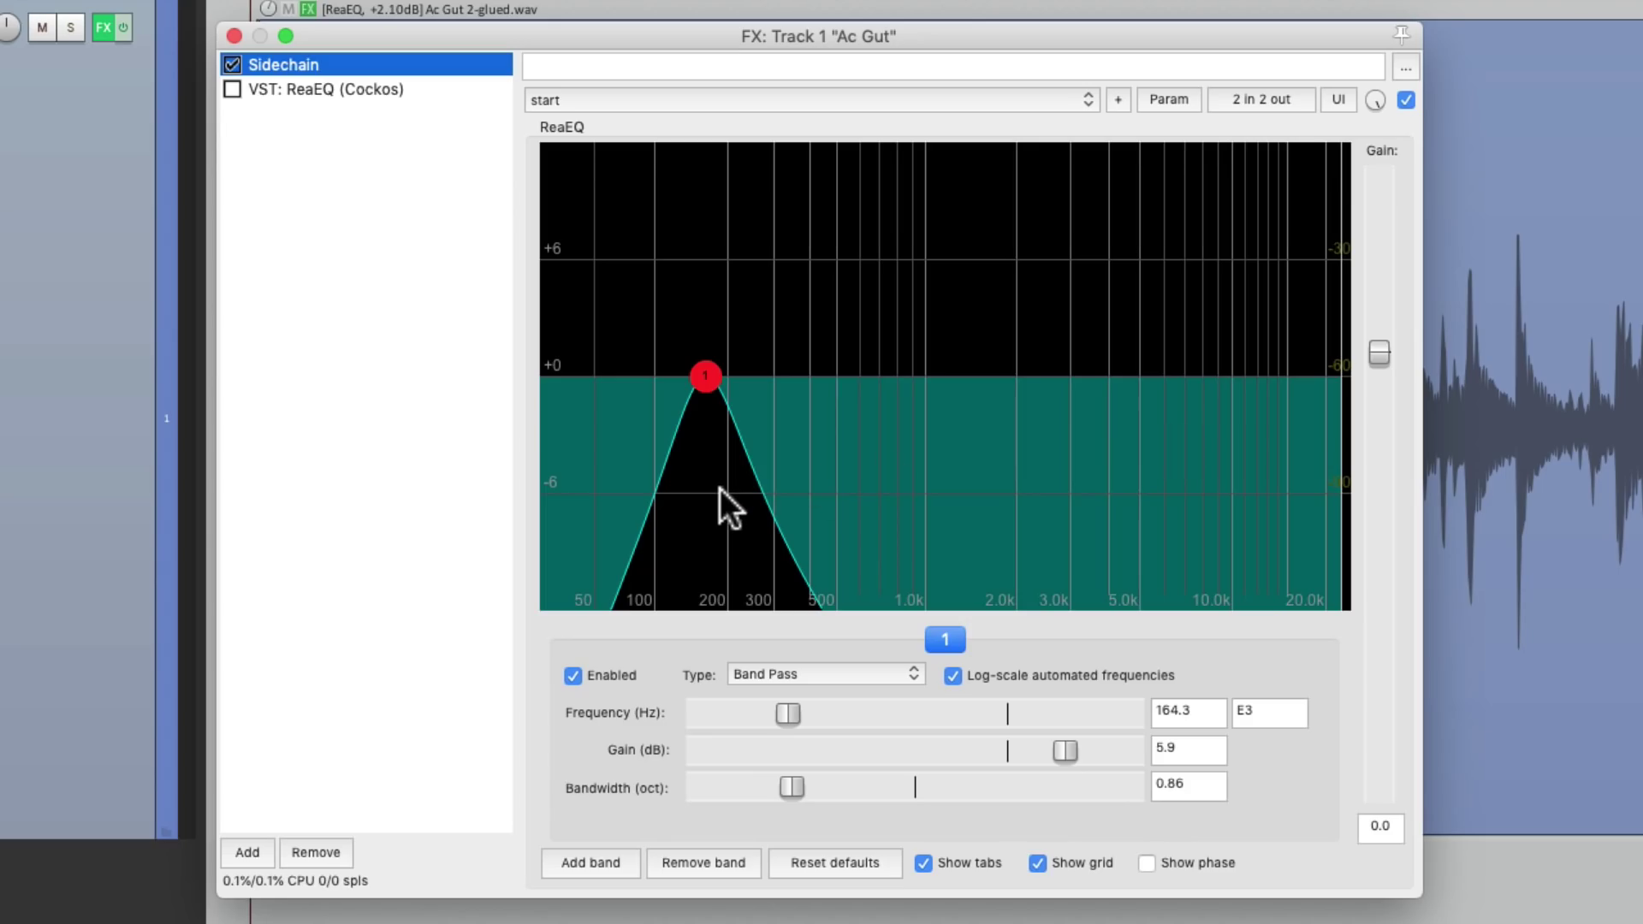
Step: Raise the EQ's output gain to 7.7 and retune the band pass to about 156.7 Hz
key("space")
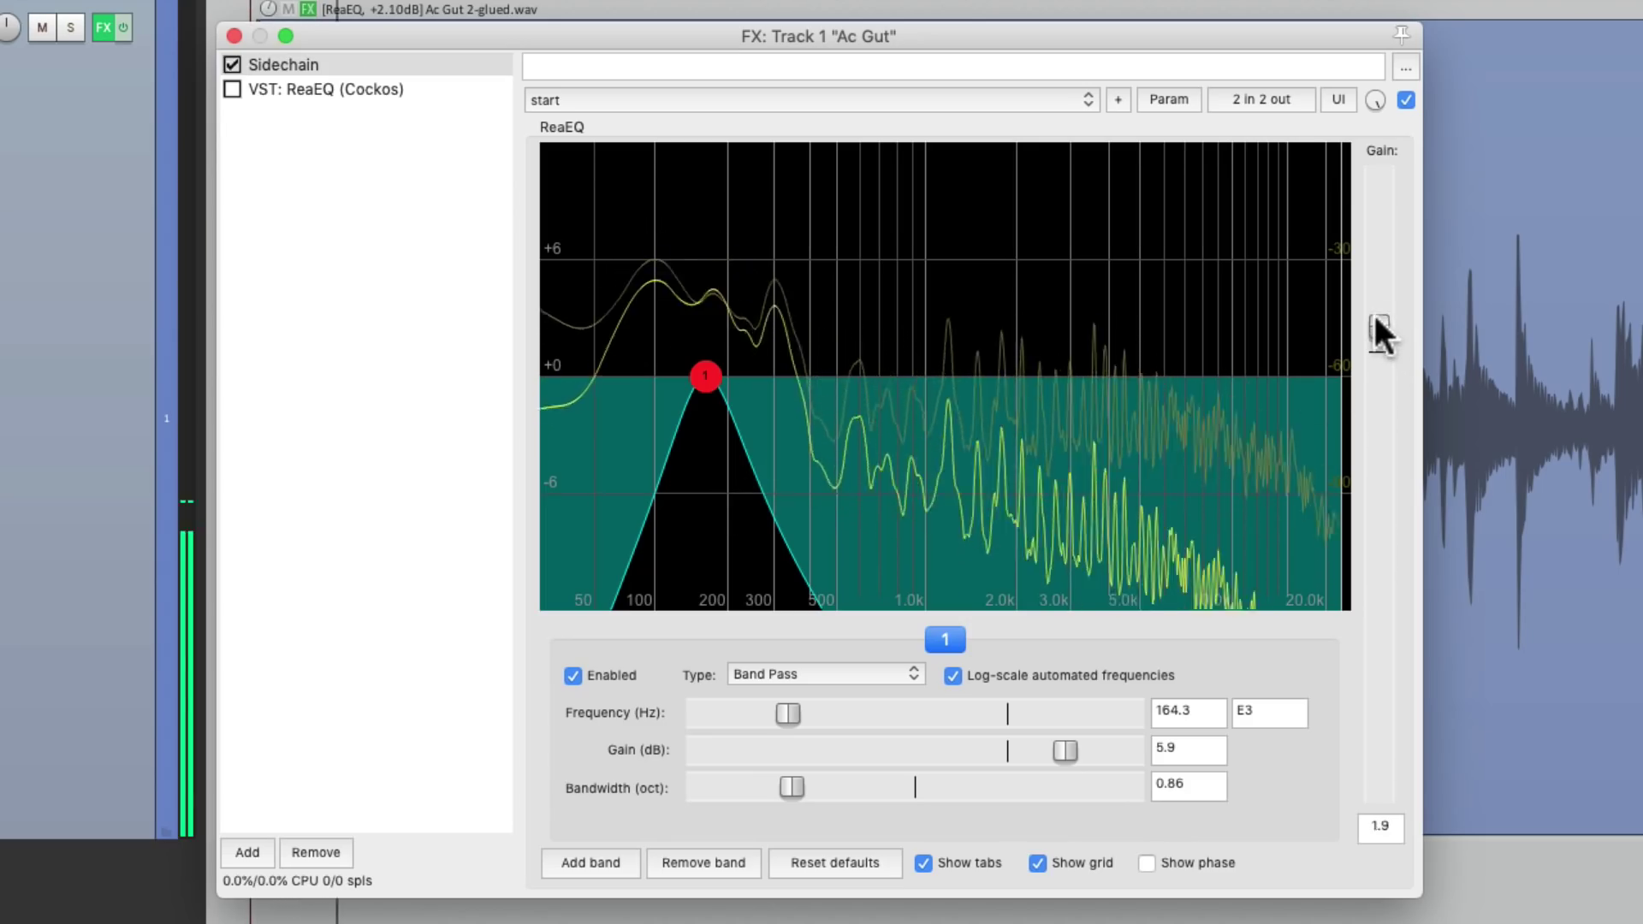
left_click_drag(1375, 312, 1372, 247)
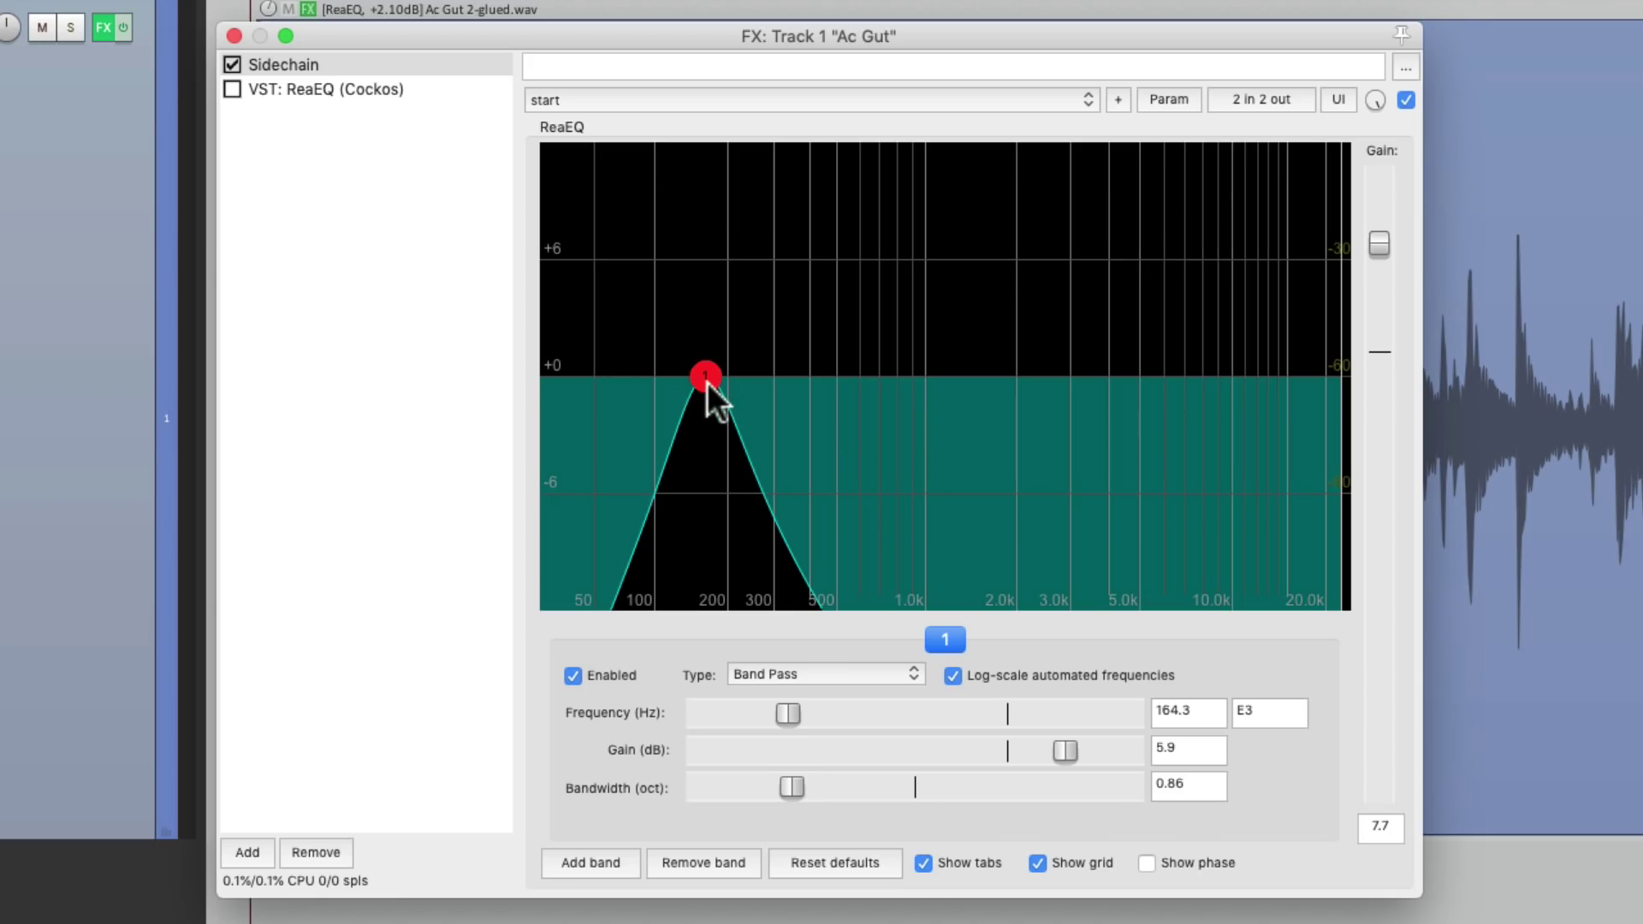
key("space")
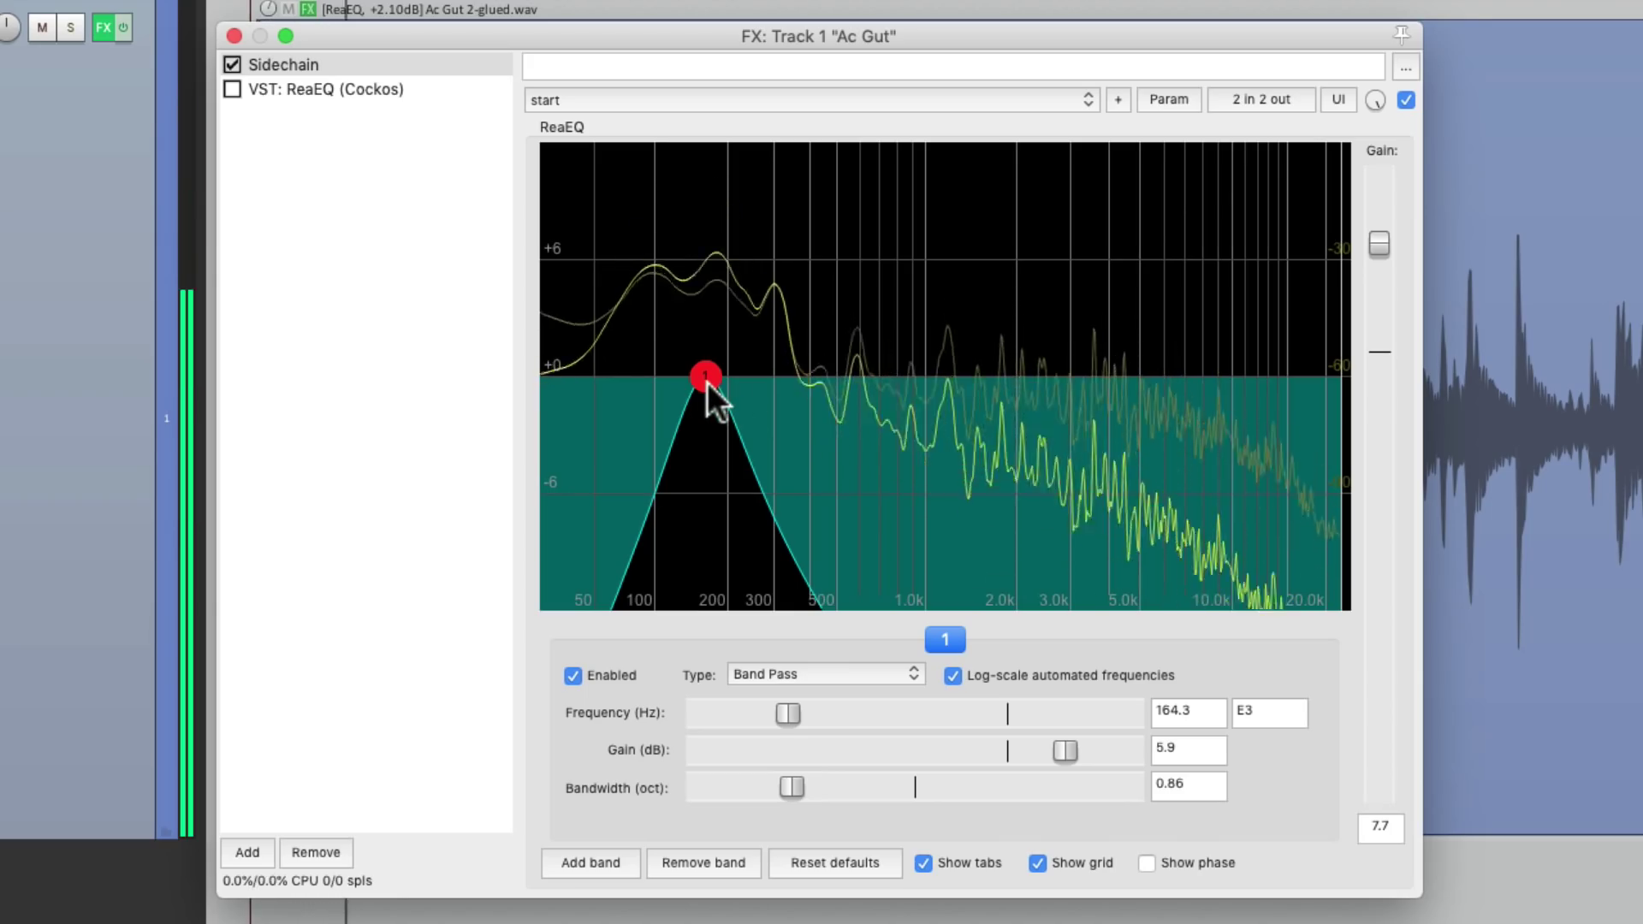
mouse_move(708, 377)
left_mouse_down()
mouse_move(753, 377)
mouse_move(697, 378)
left_mouse_up()
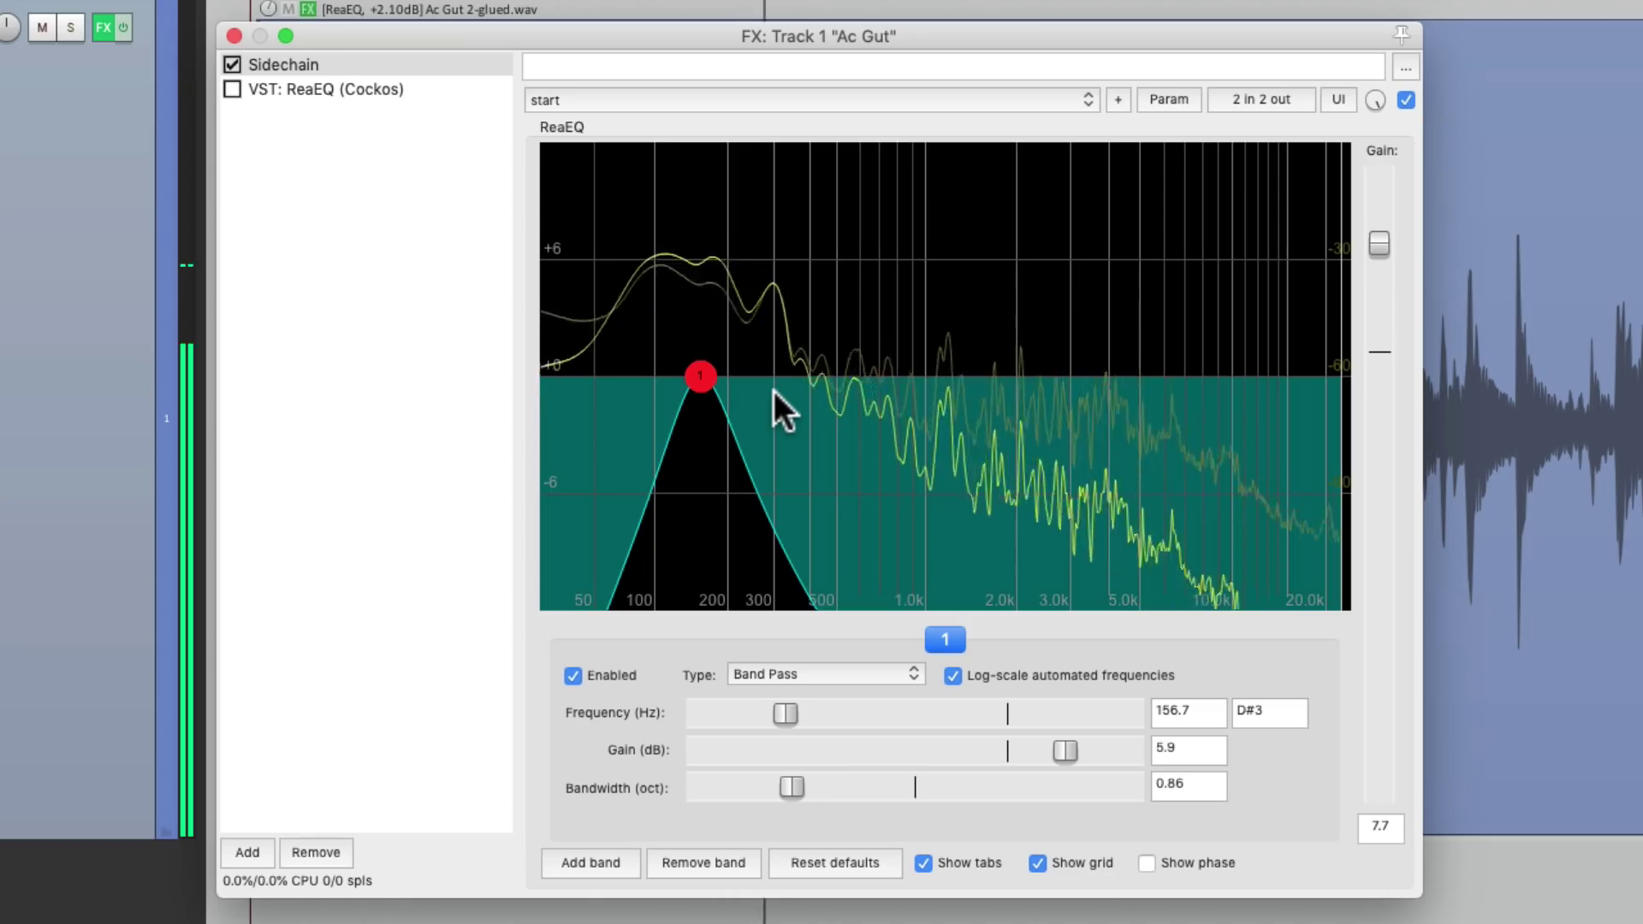
key("space")
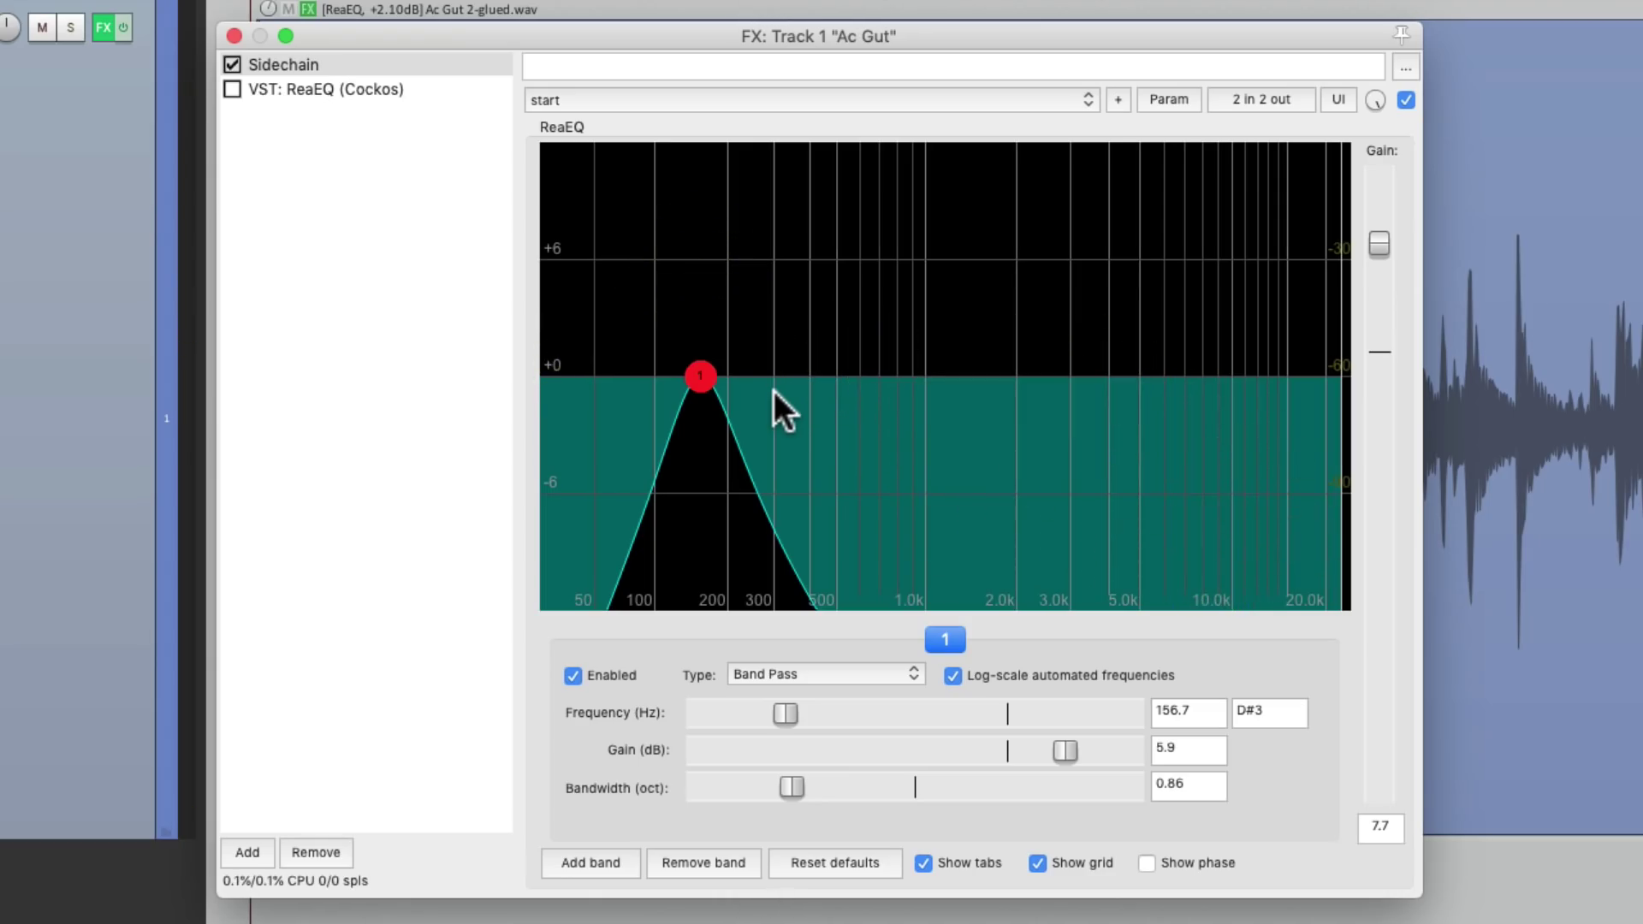
Step: Expand the Sidechain EQ's pin routing to four channels and send VST Out 1/2 to channels 3/4
left_click(1250, 99)
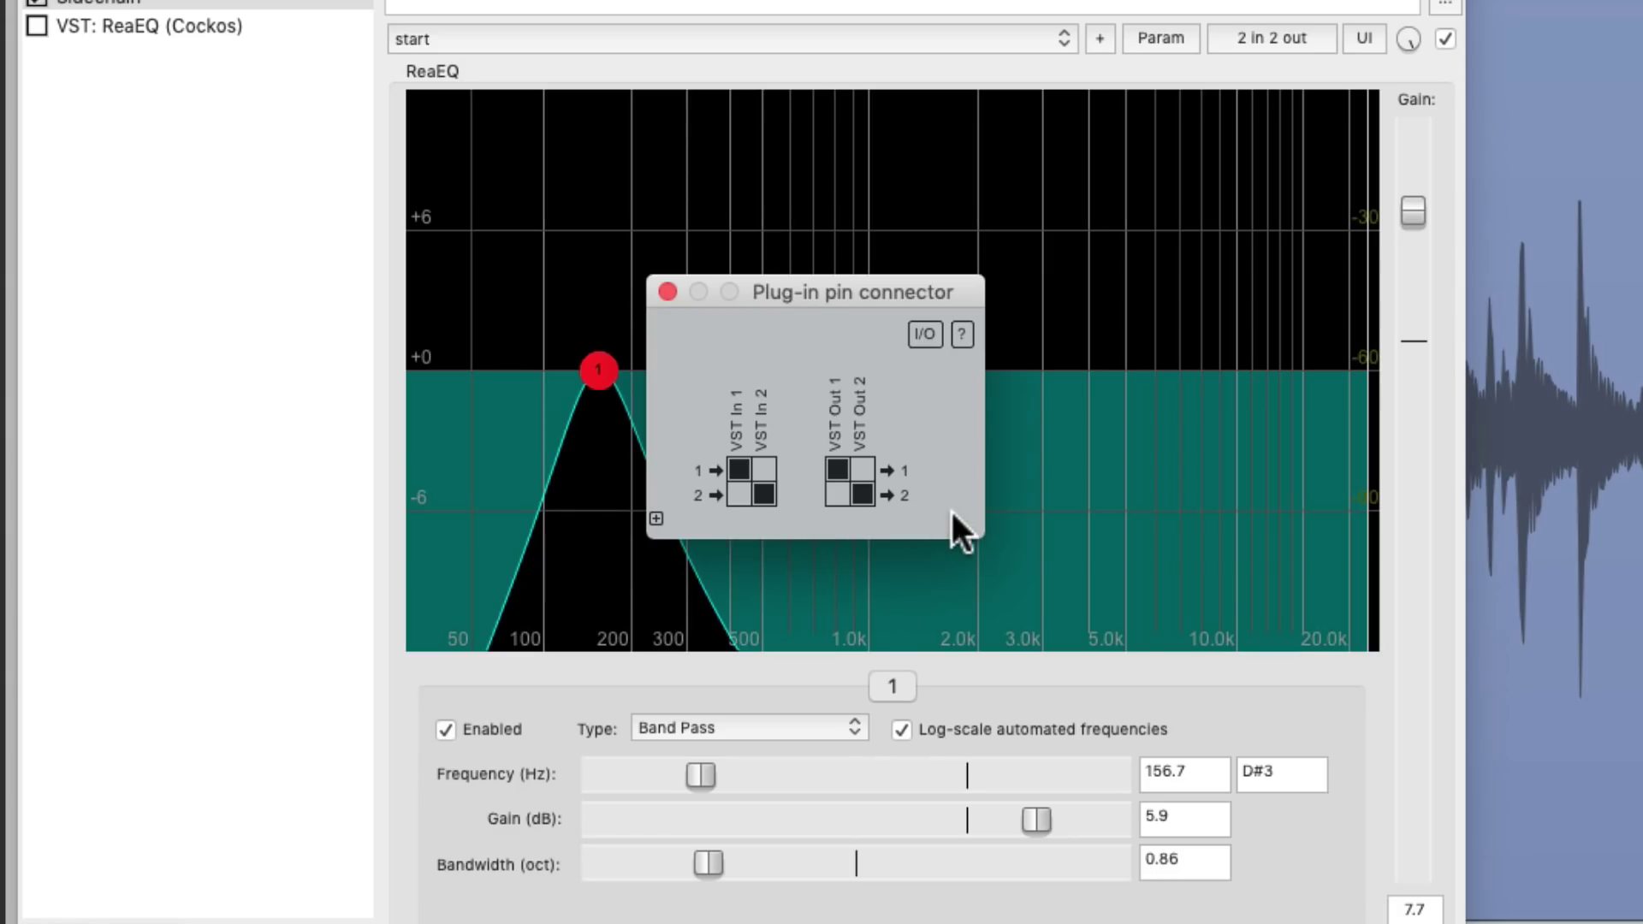
left_click(656, 518)
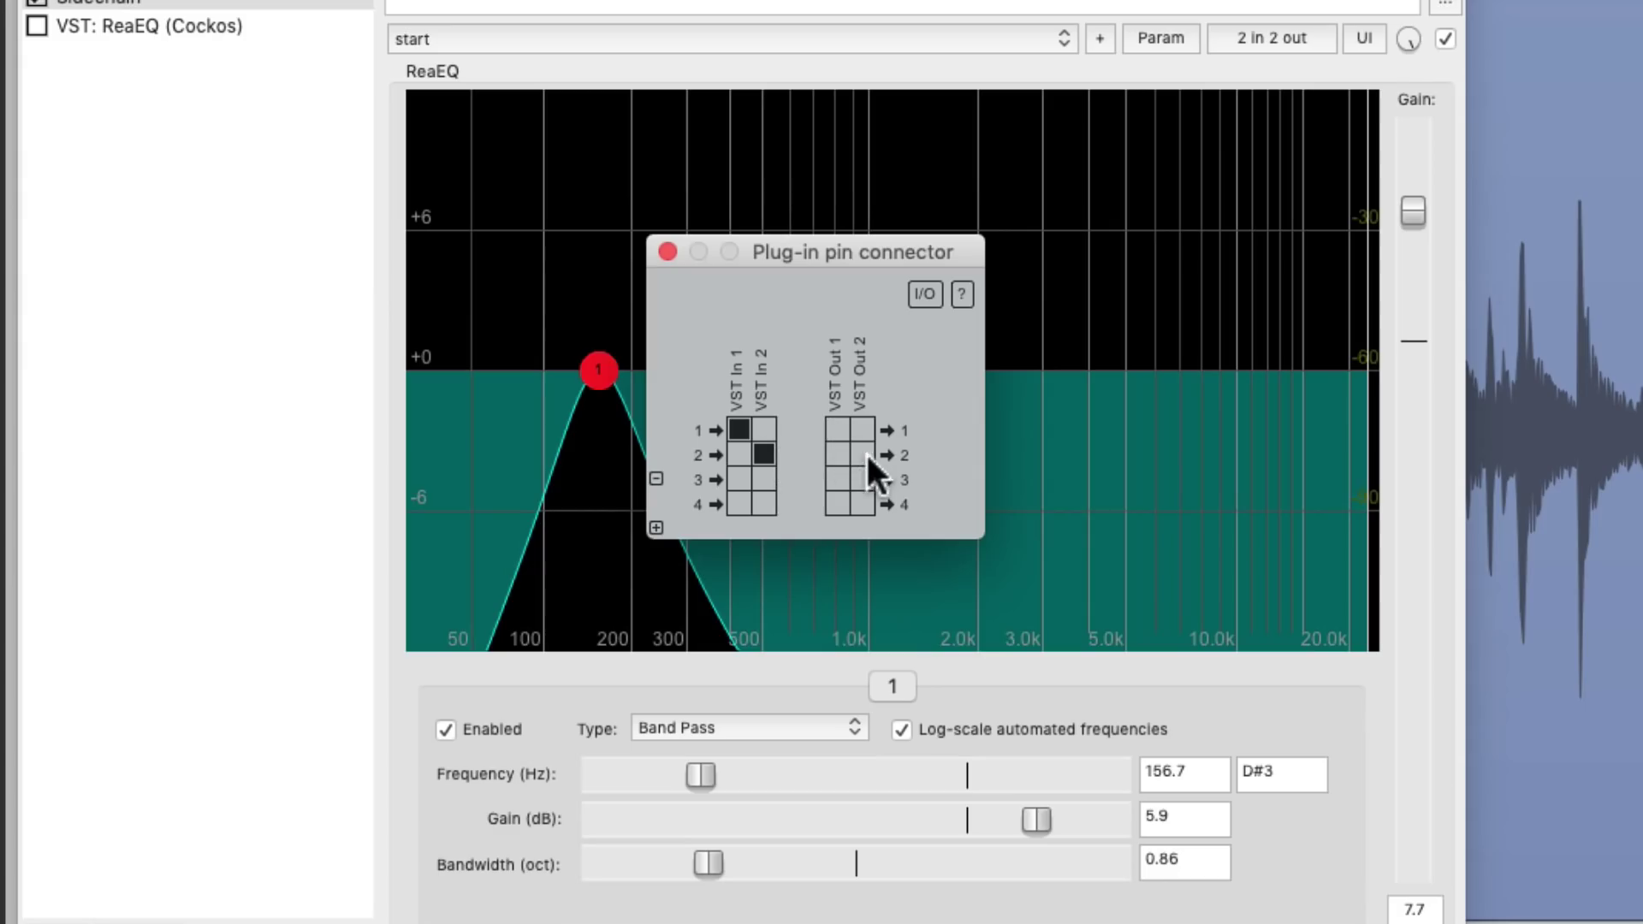
left_click(841, 474)
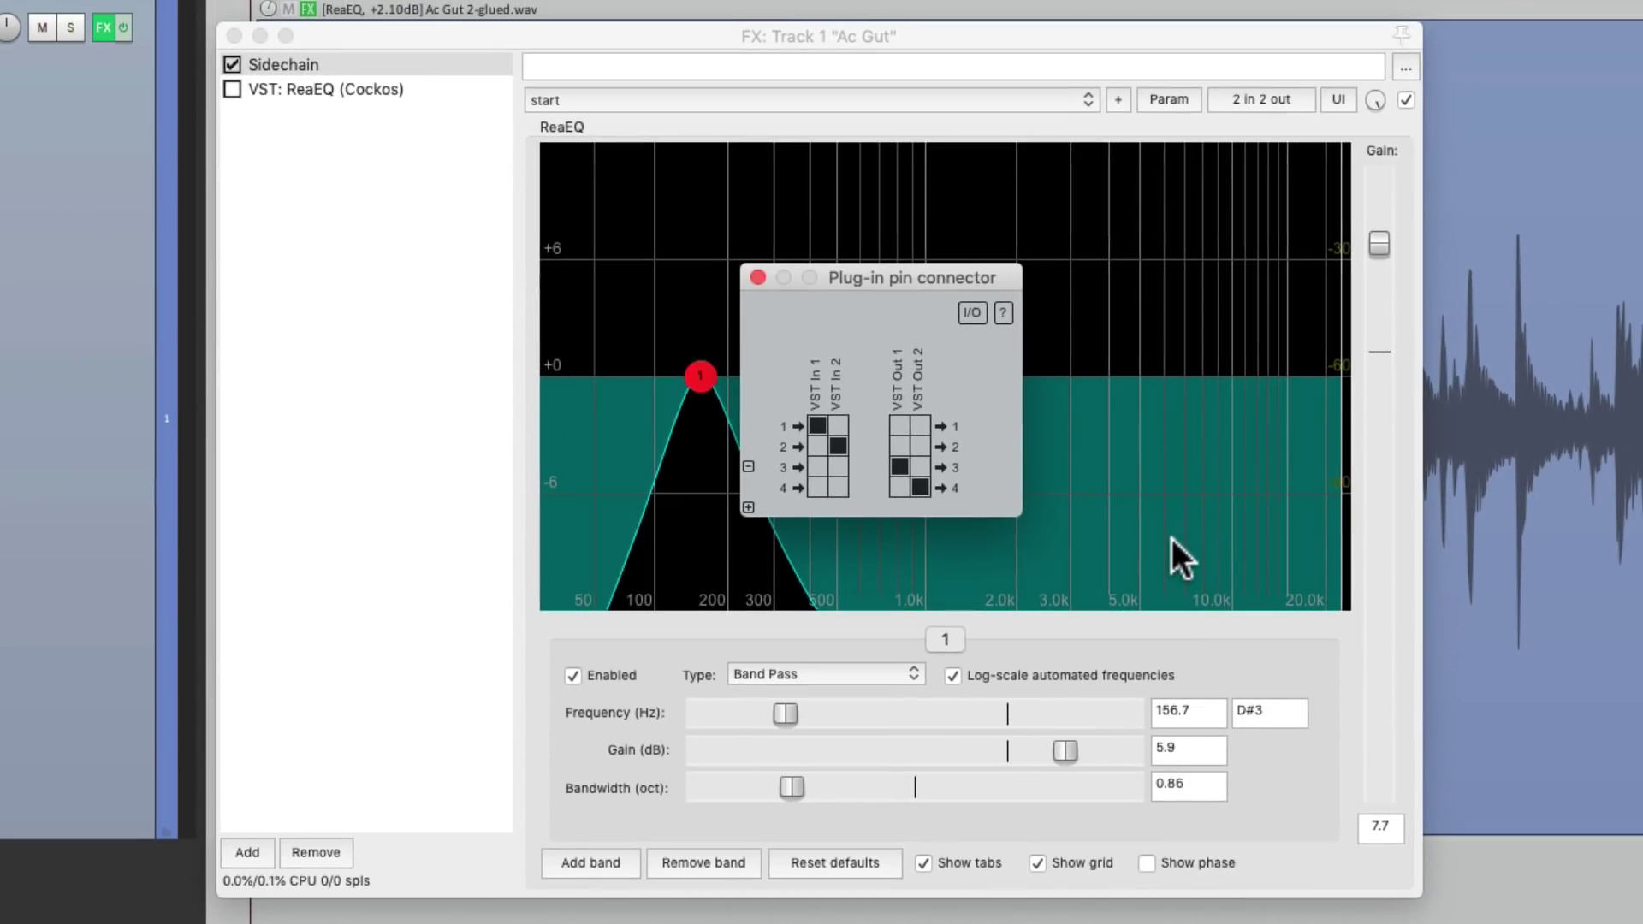
key("space")
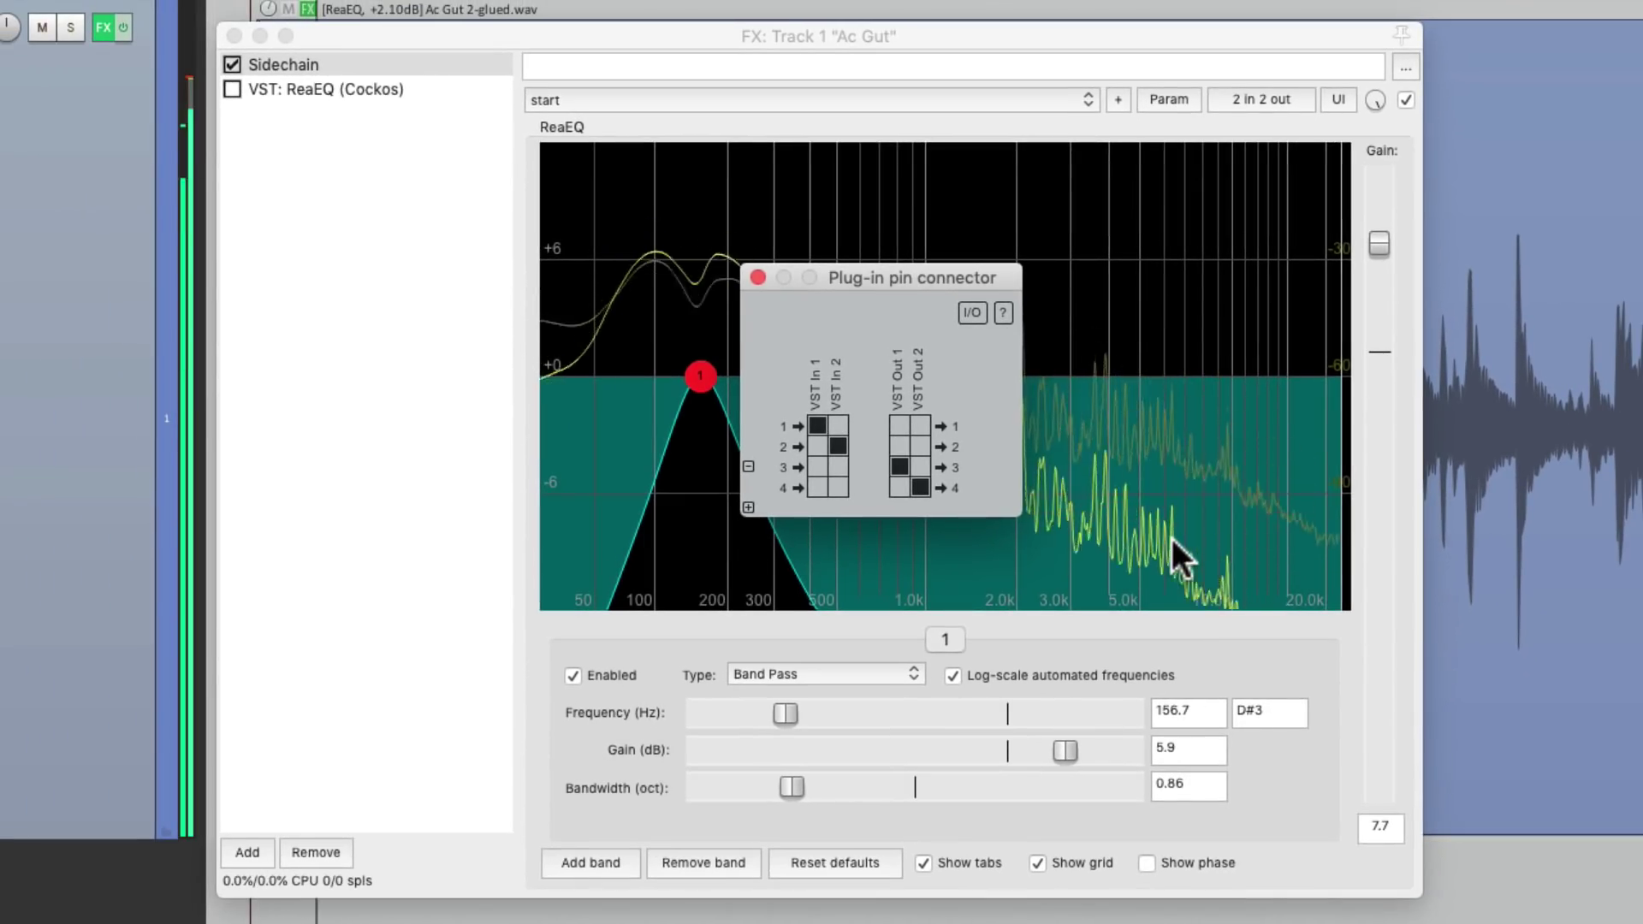
key("space")
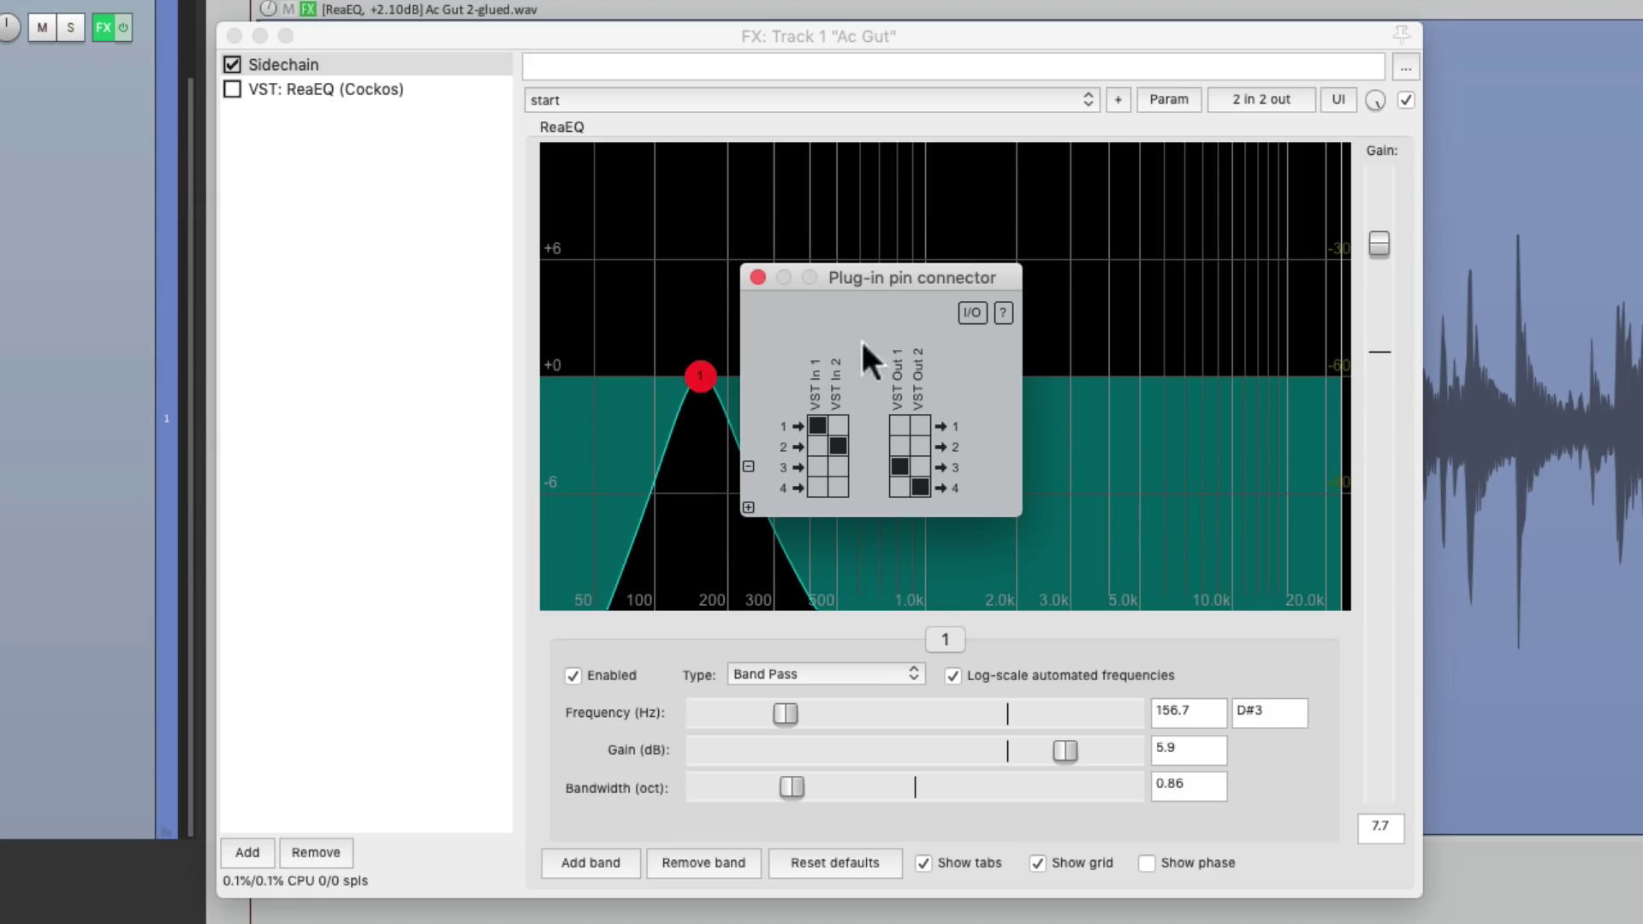
Step: Close the routing window and re-enable the original ReaEQ
left_click(758, 277)
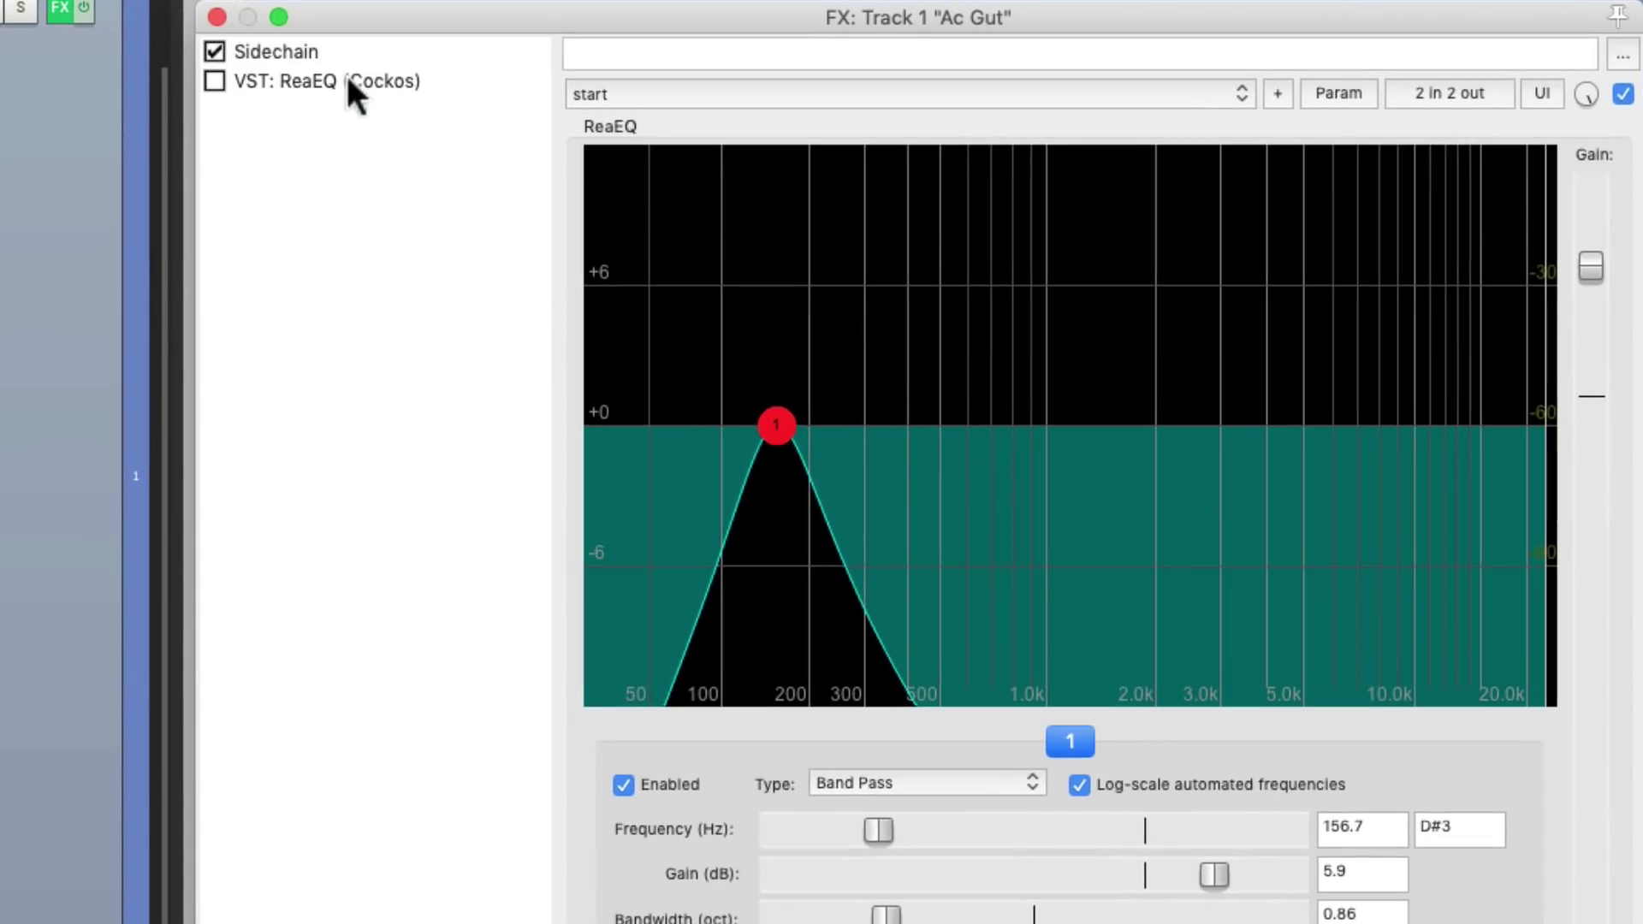
left_click(348, 81)
left_click(215, 81)
mouse_move(788, 565)
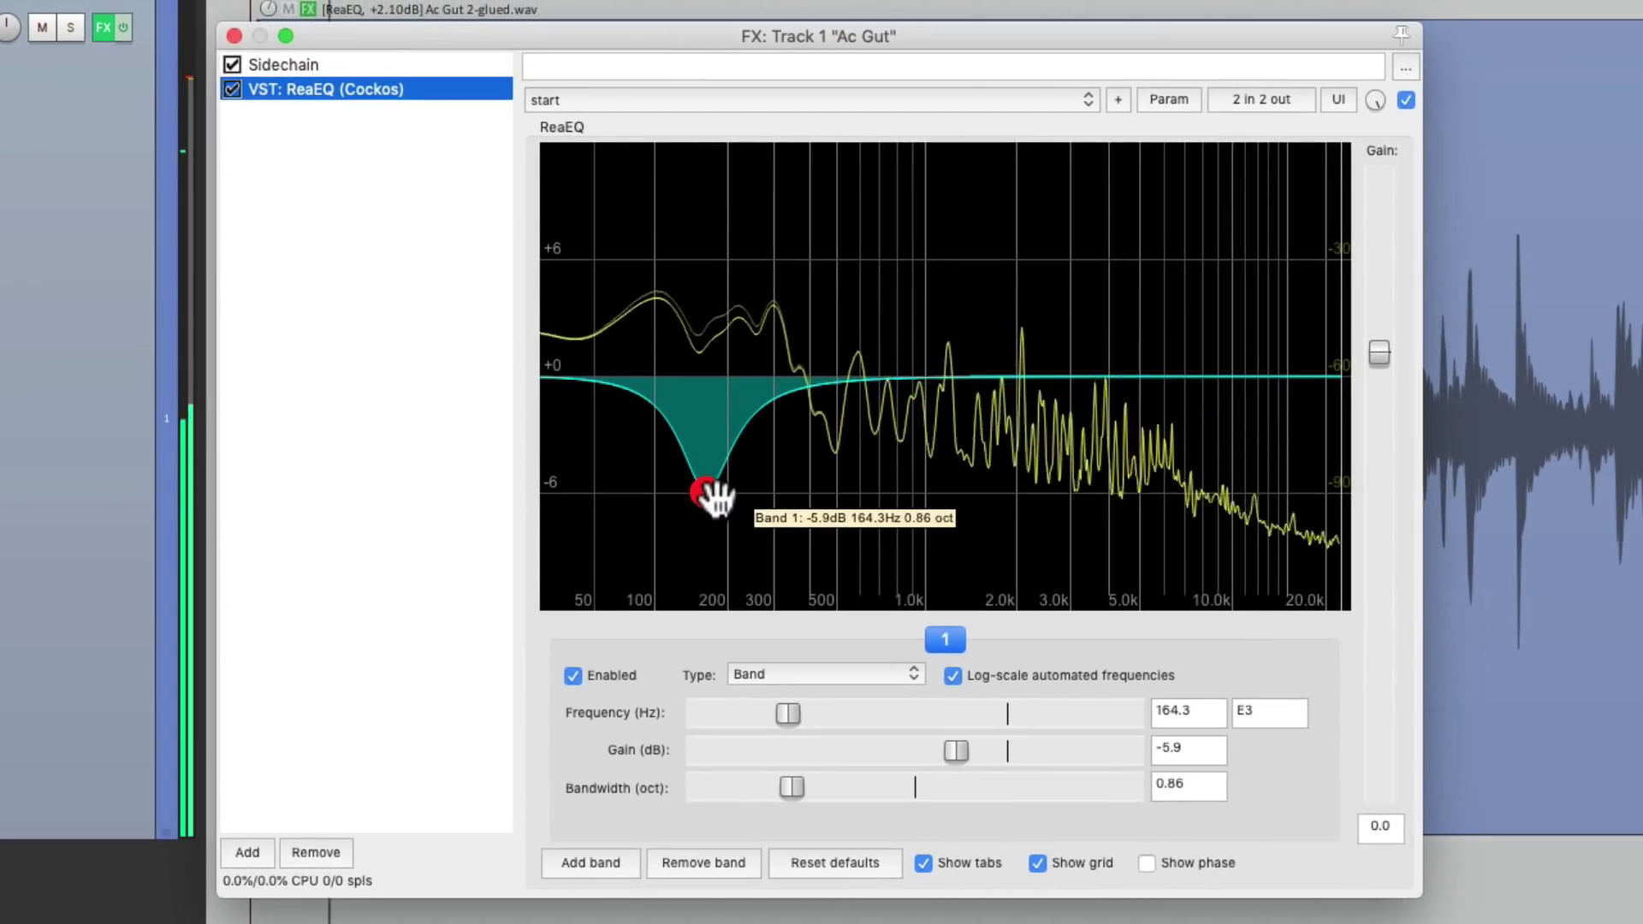
key("space")
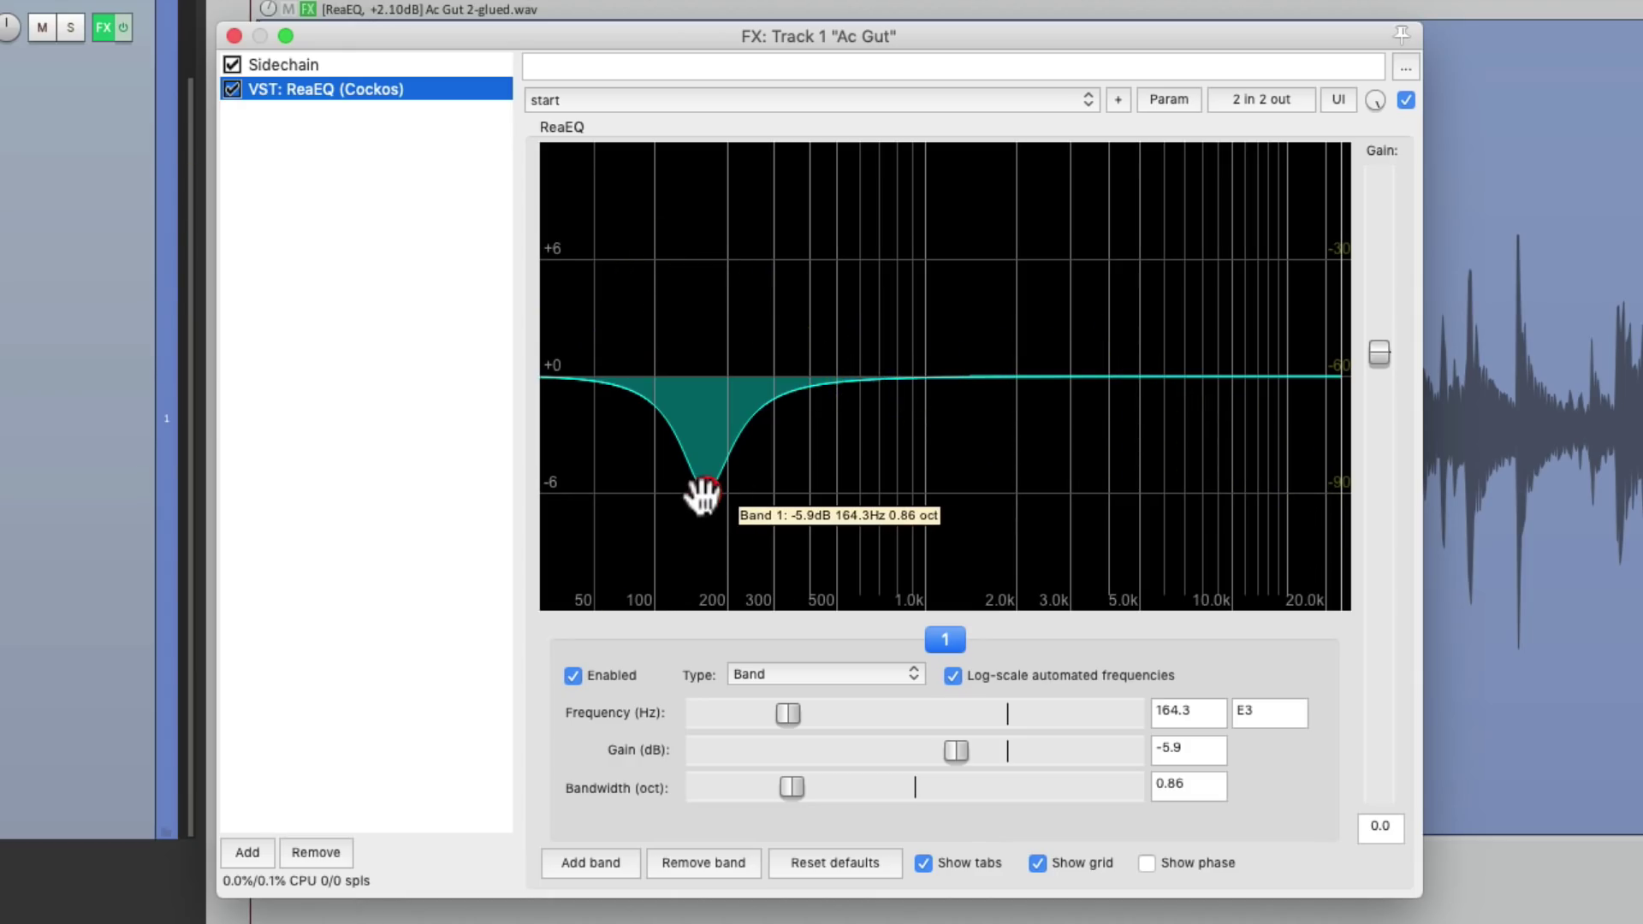
Step: Open Parameter modulation/MIDI link for the original ReaEQ's Band 1 gain
left_click(704, 495)
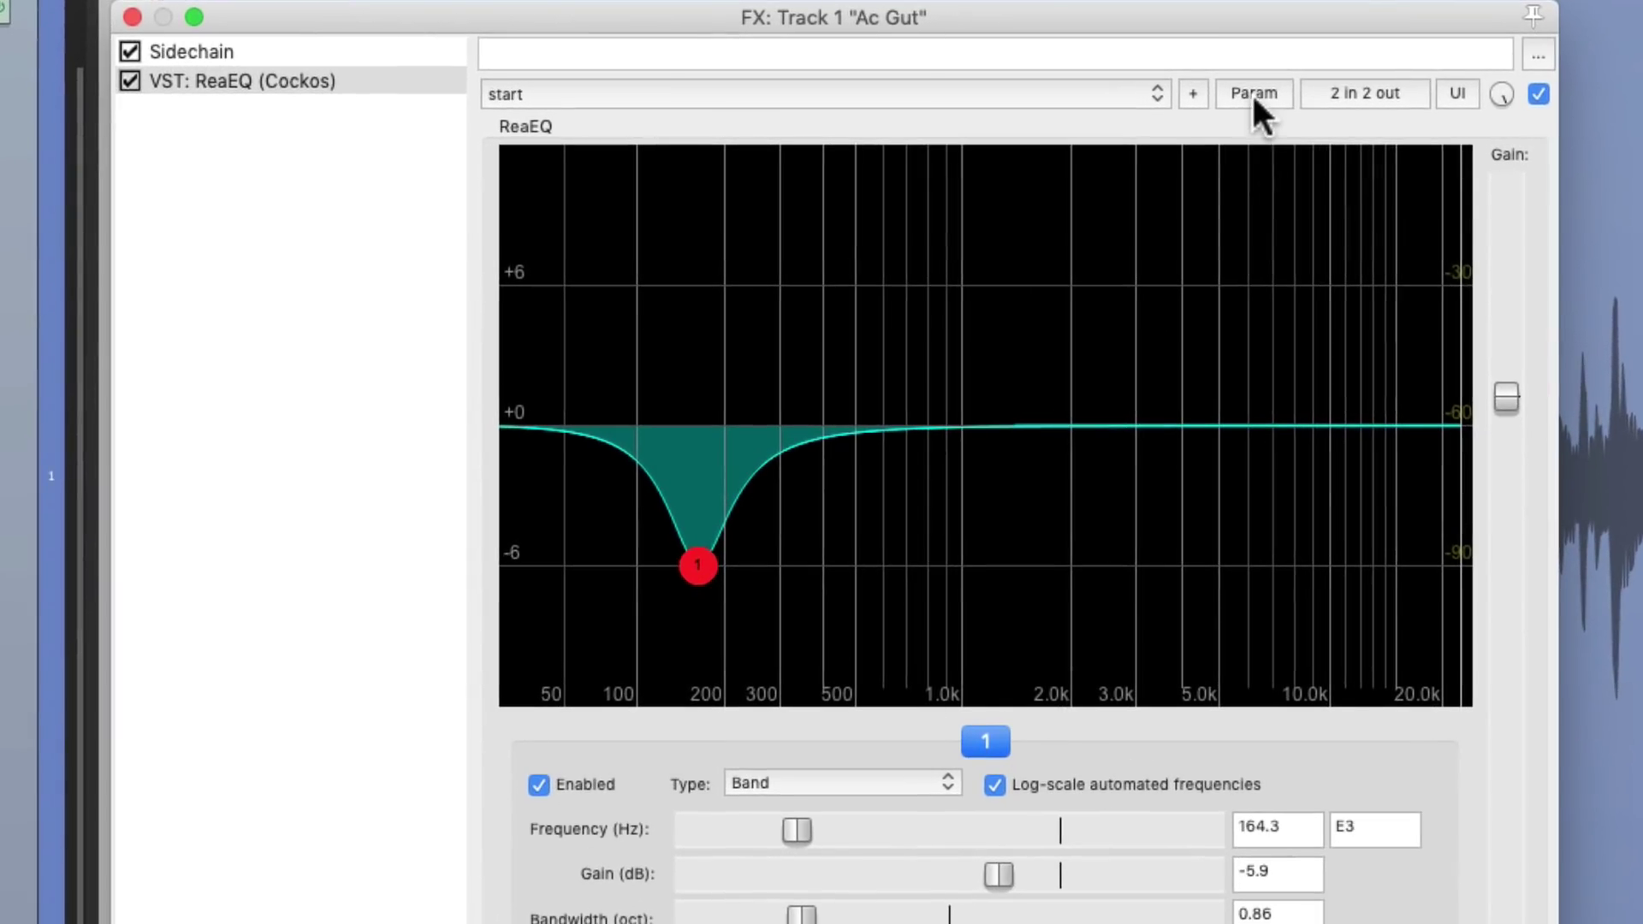
left_click(1169, 99)
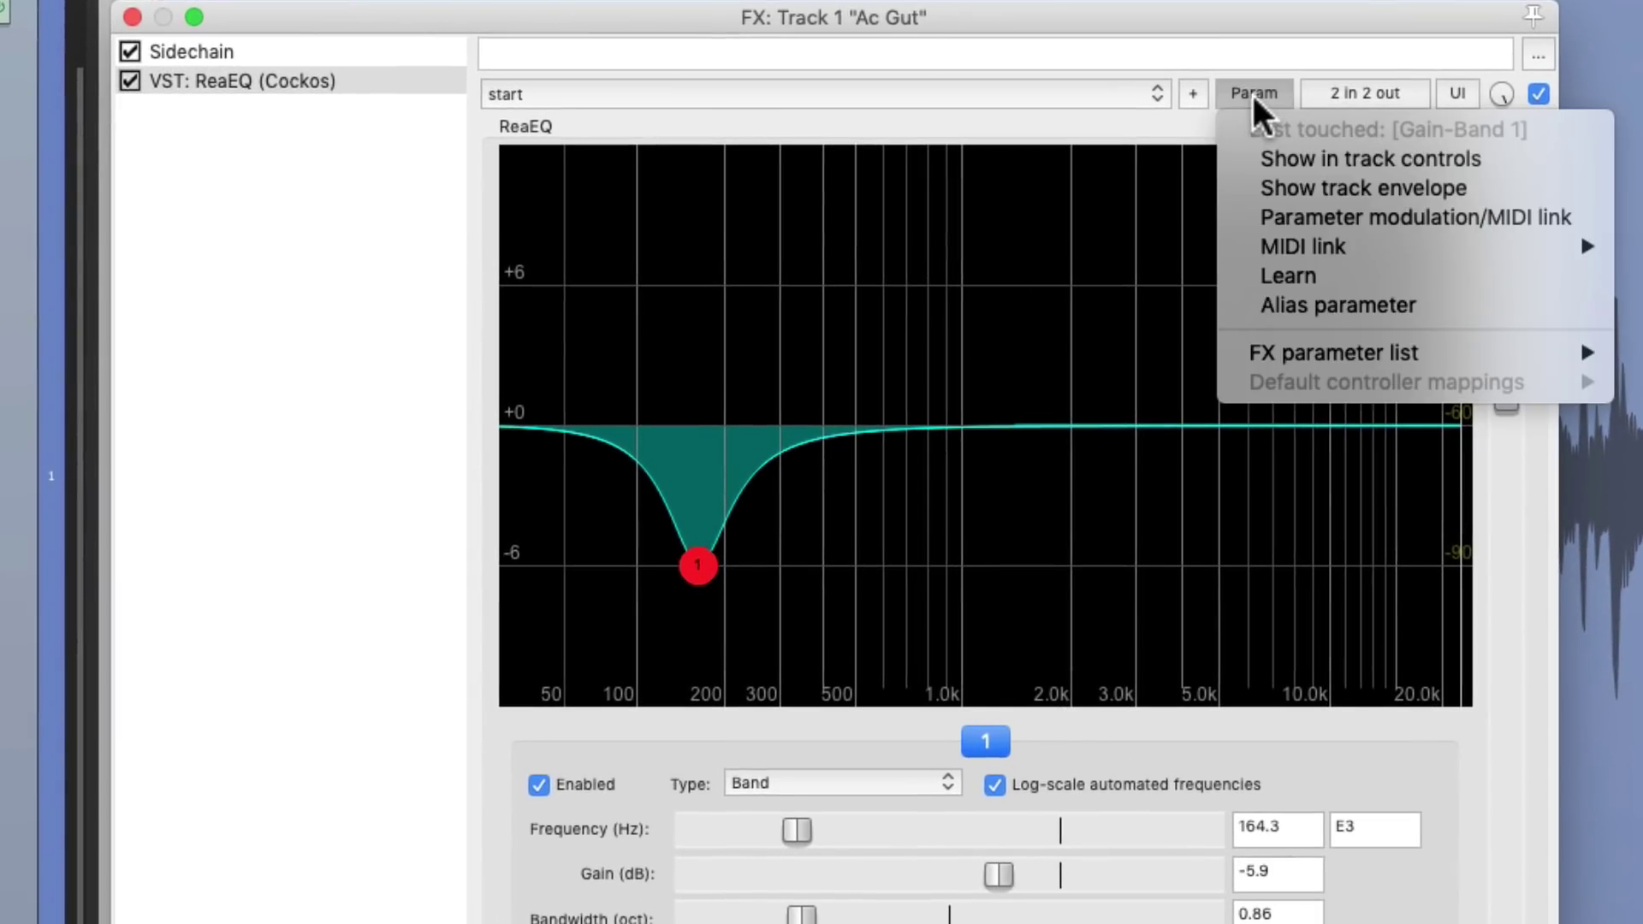
left_click(1235, 219)
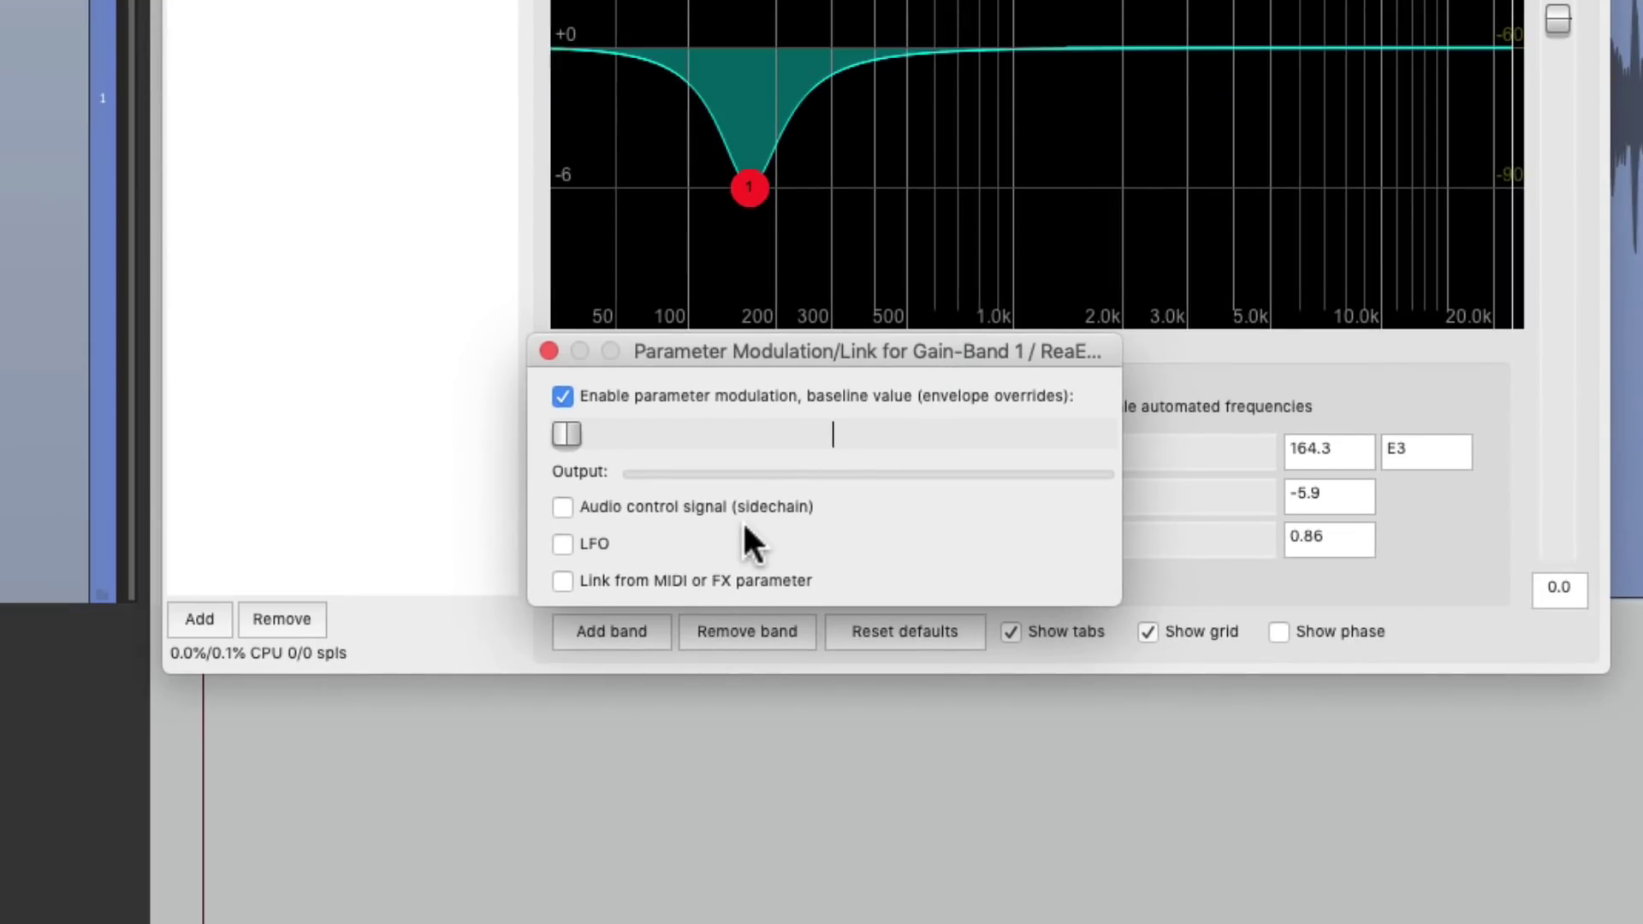
Step: Enable the audio control signal (sidechain) for Band 1 gain, reading track channels 3+4
left_click(562, 507)
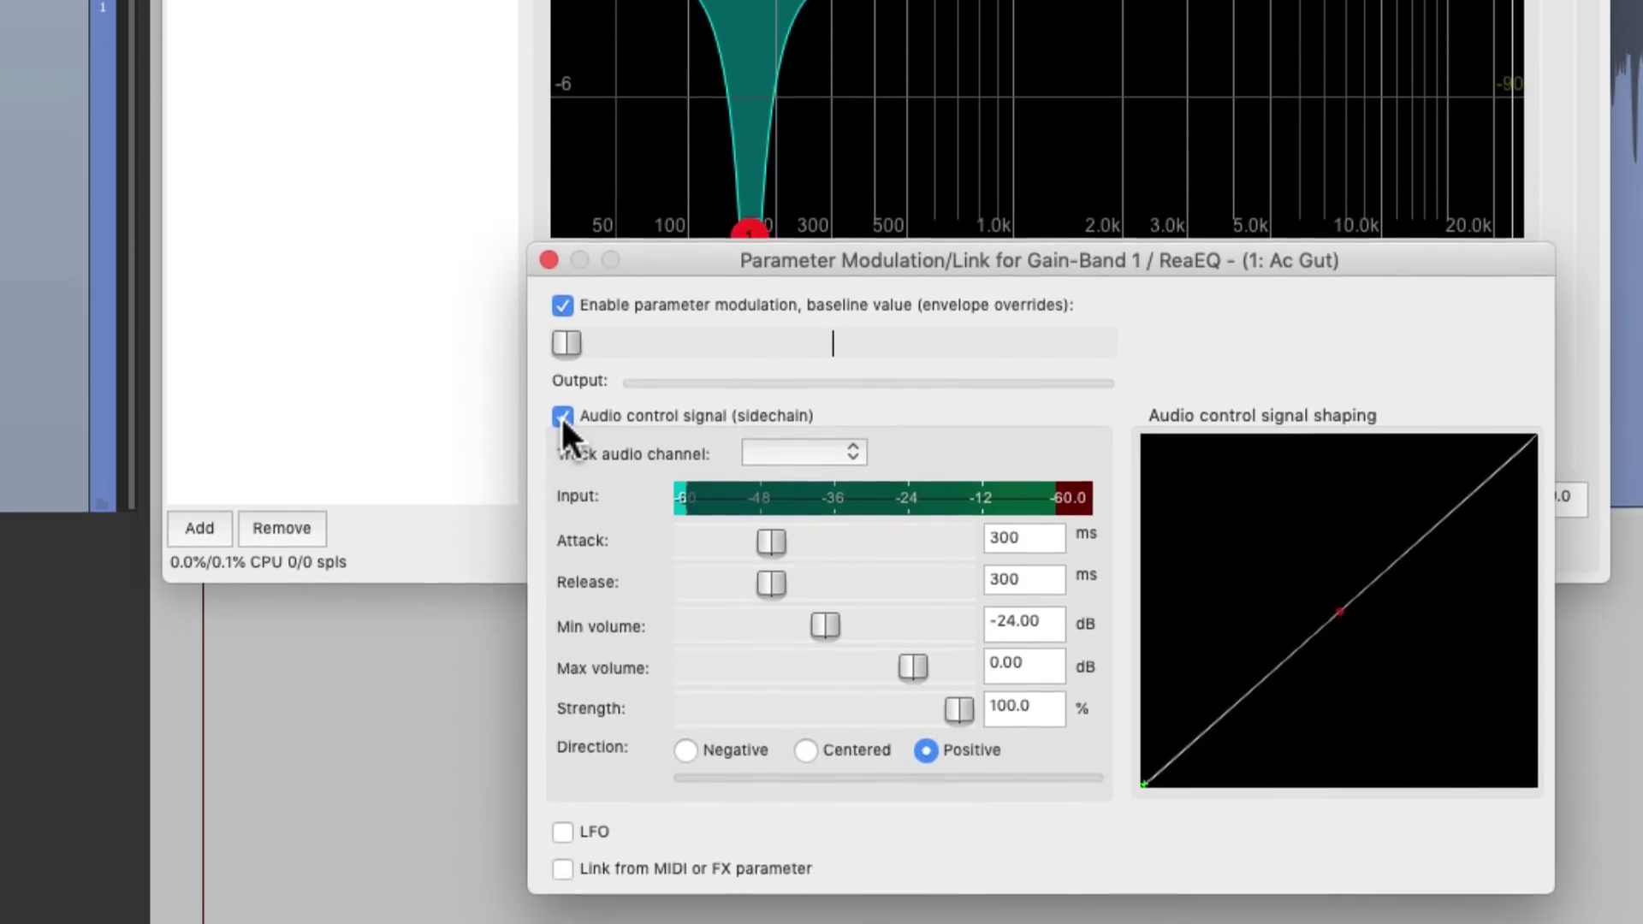
left_click(783, 438)
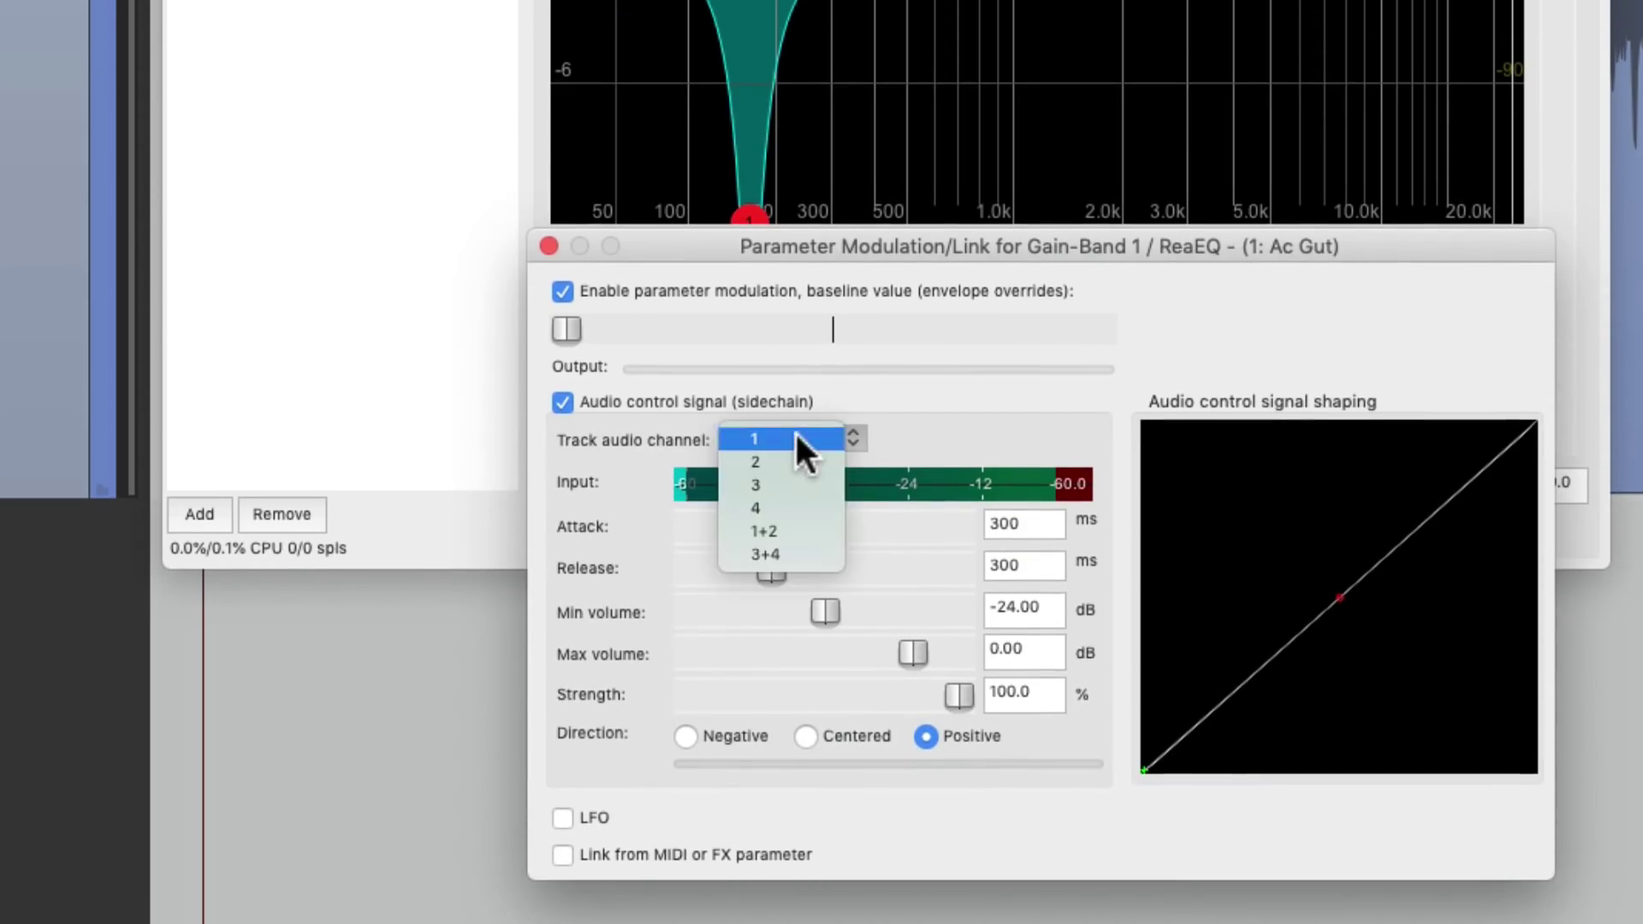
left_click(839, 553)
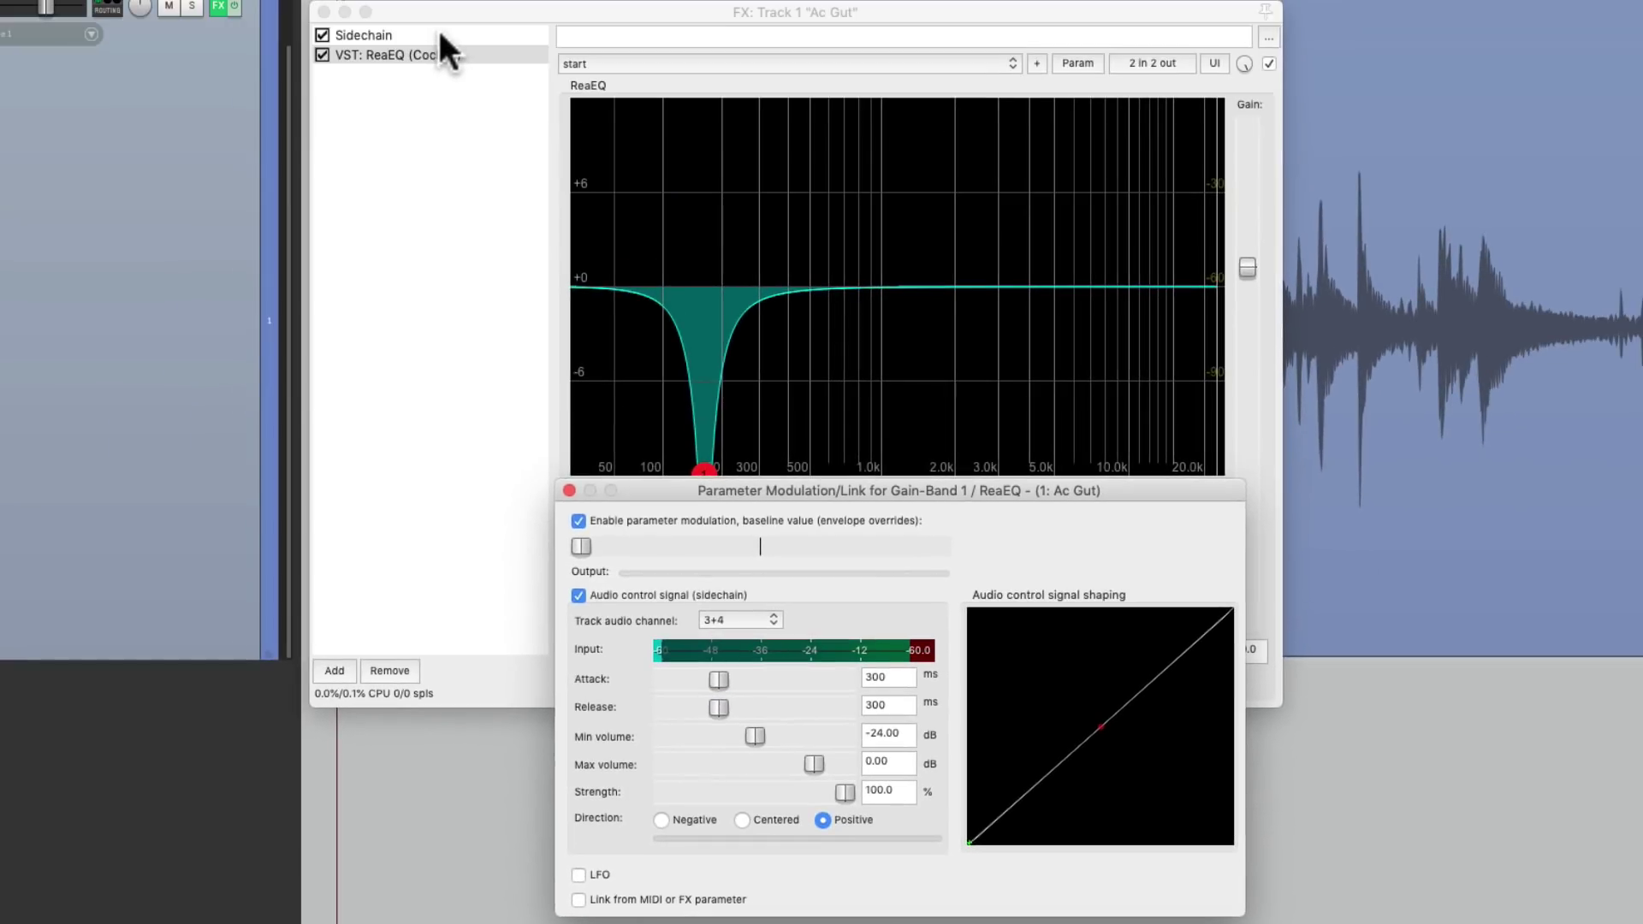
left_click(405, 50)
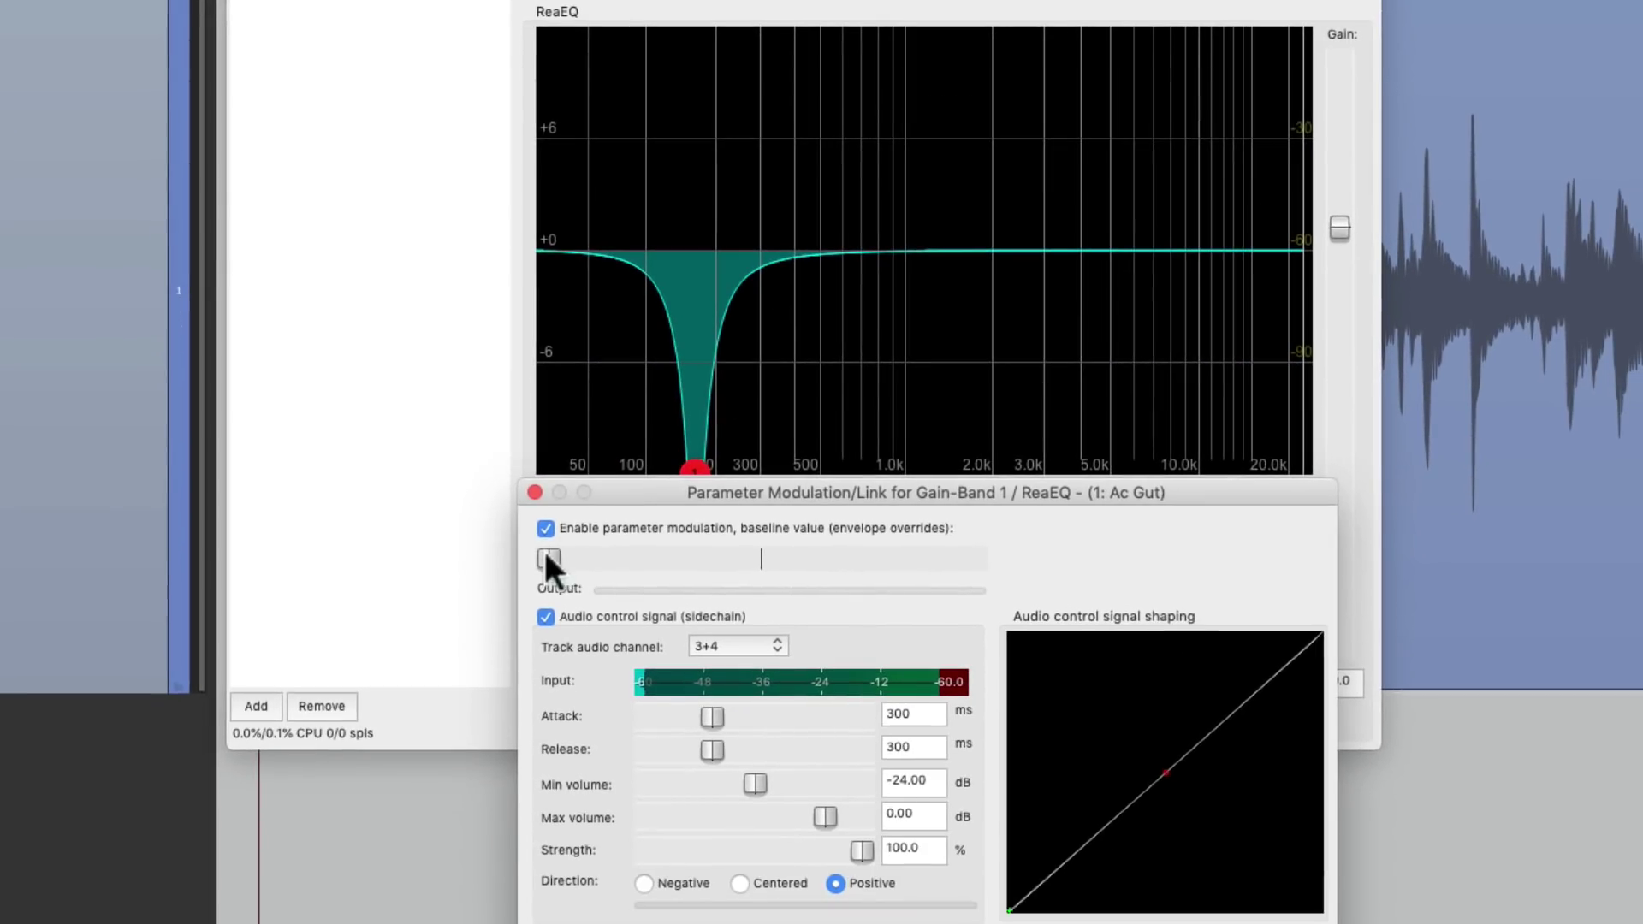
Step: Centre the modulation baseline and set attack to 127 ms and release to 258 ms
left_click_drag(548, 555, 711, 550)
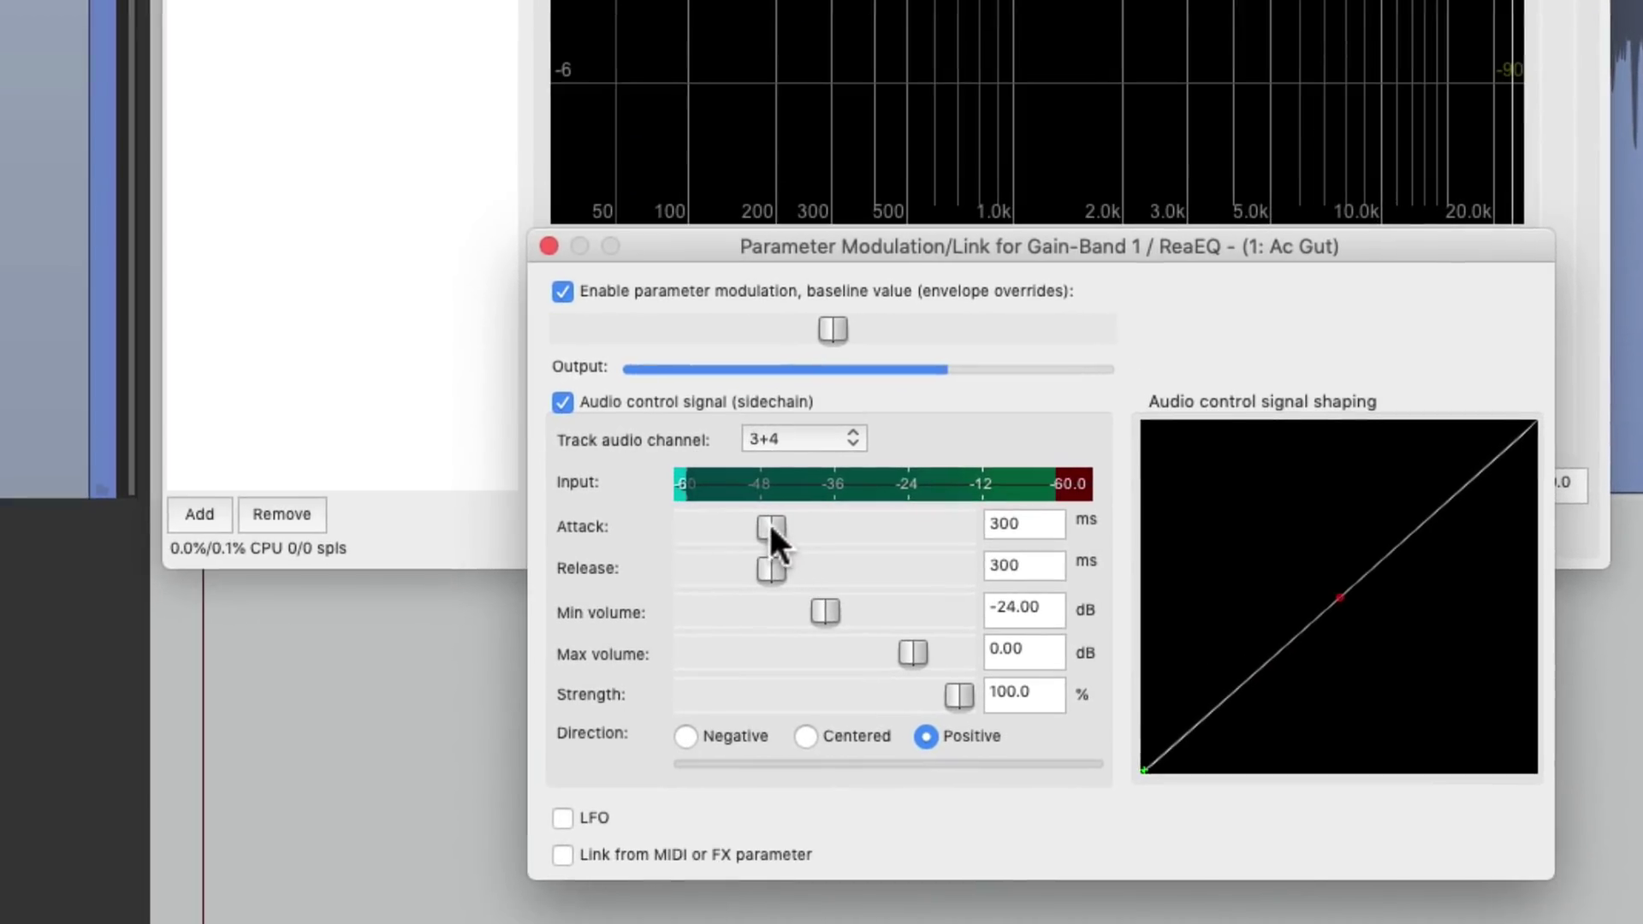
left_click_drag(711, 716, 696, 719)
left_click_drag(751, 531, 753, 574)
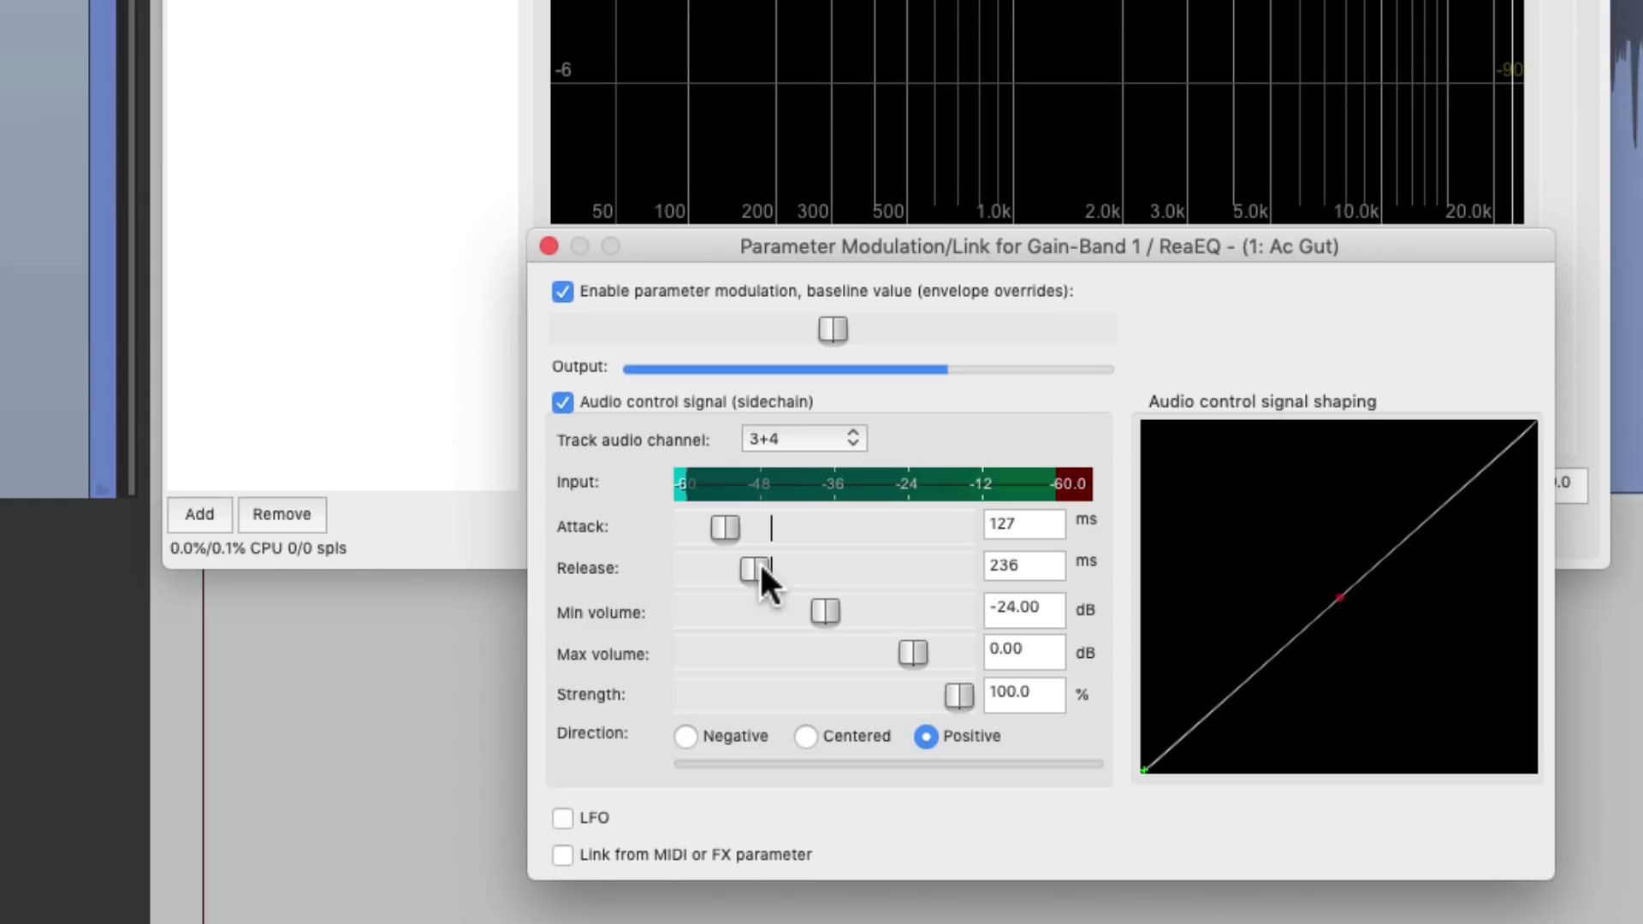
mouse_move(761, 569)
left_mouse_down()
mouse_move(813, 571)
mouse_move(767, 571)
left_mouse_up()
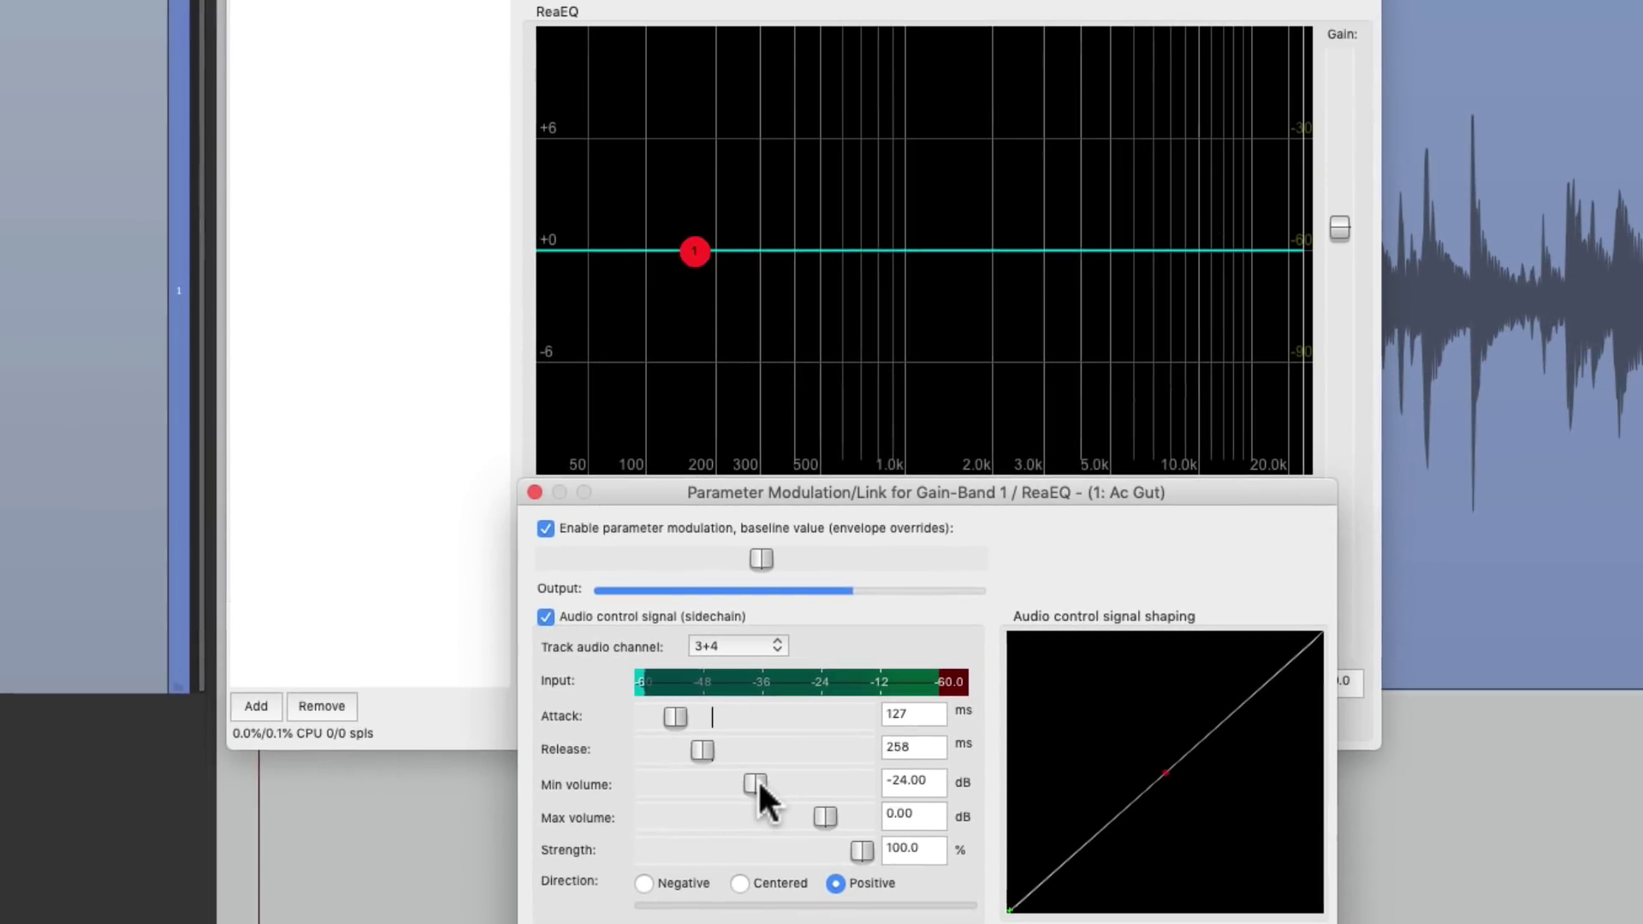
Step: Lower the modulation's minimum volume to -33.58 dB while the loop plays
key("space")
left_click_drag(829, 608, 809, 609)
left_click_drag(743, 783, 729, 788)
key("space")
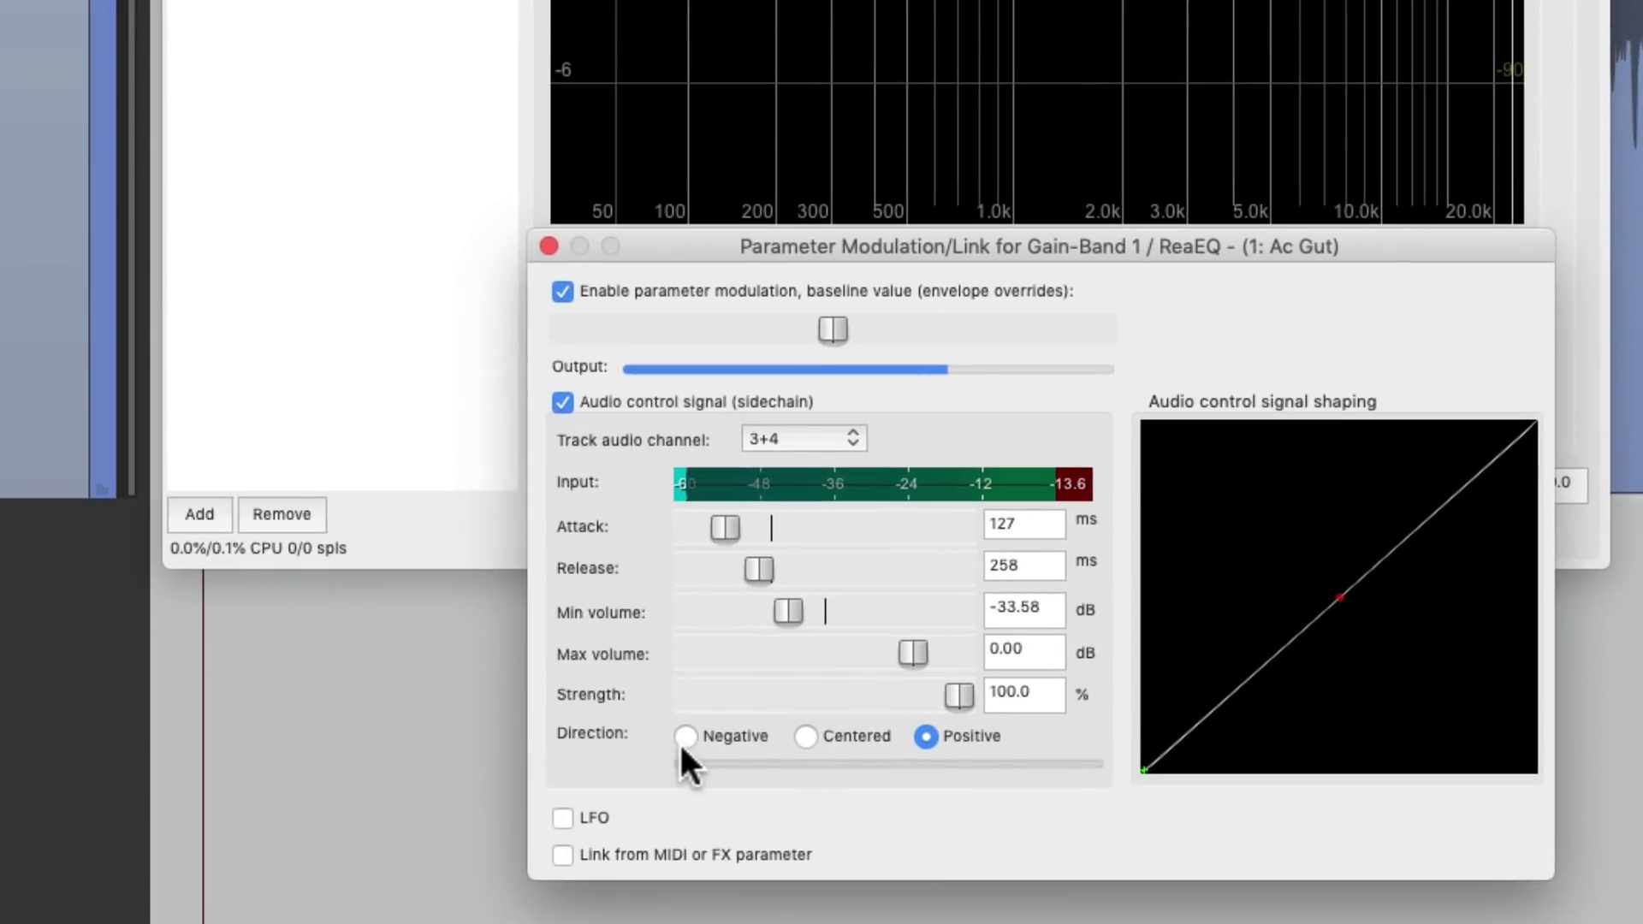
Step: Switch the modulation direction to Negative and nudge minimum volume to -32.35 dB
left_click(687, 737)
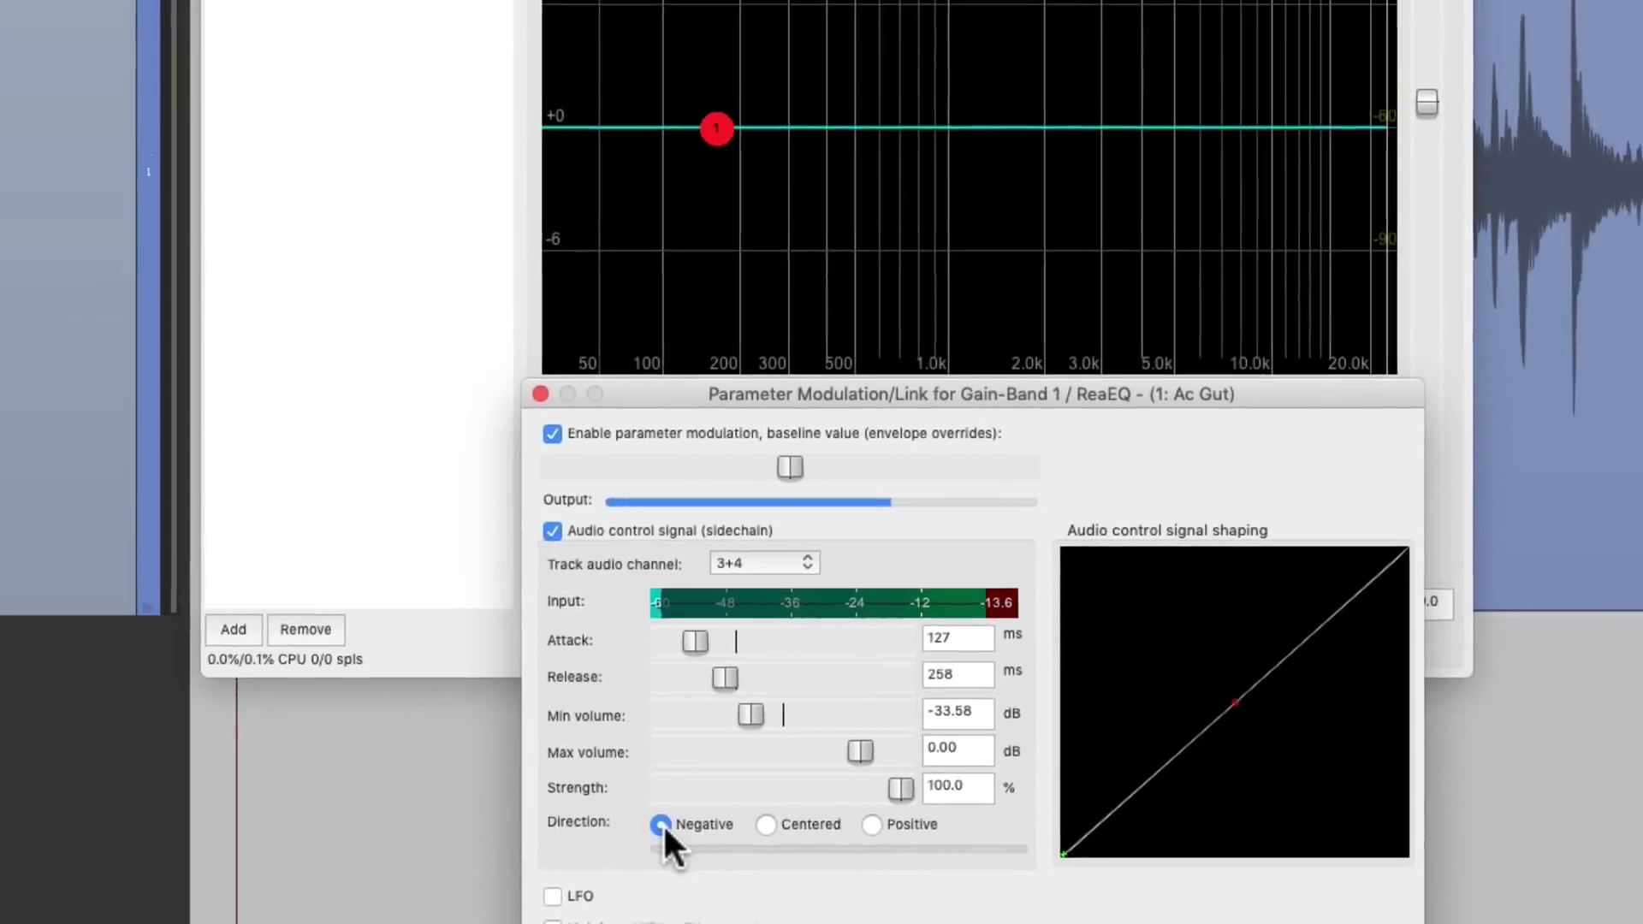
key("space")
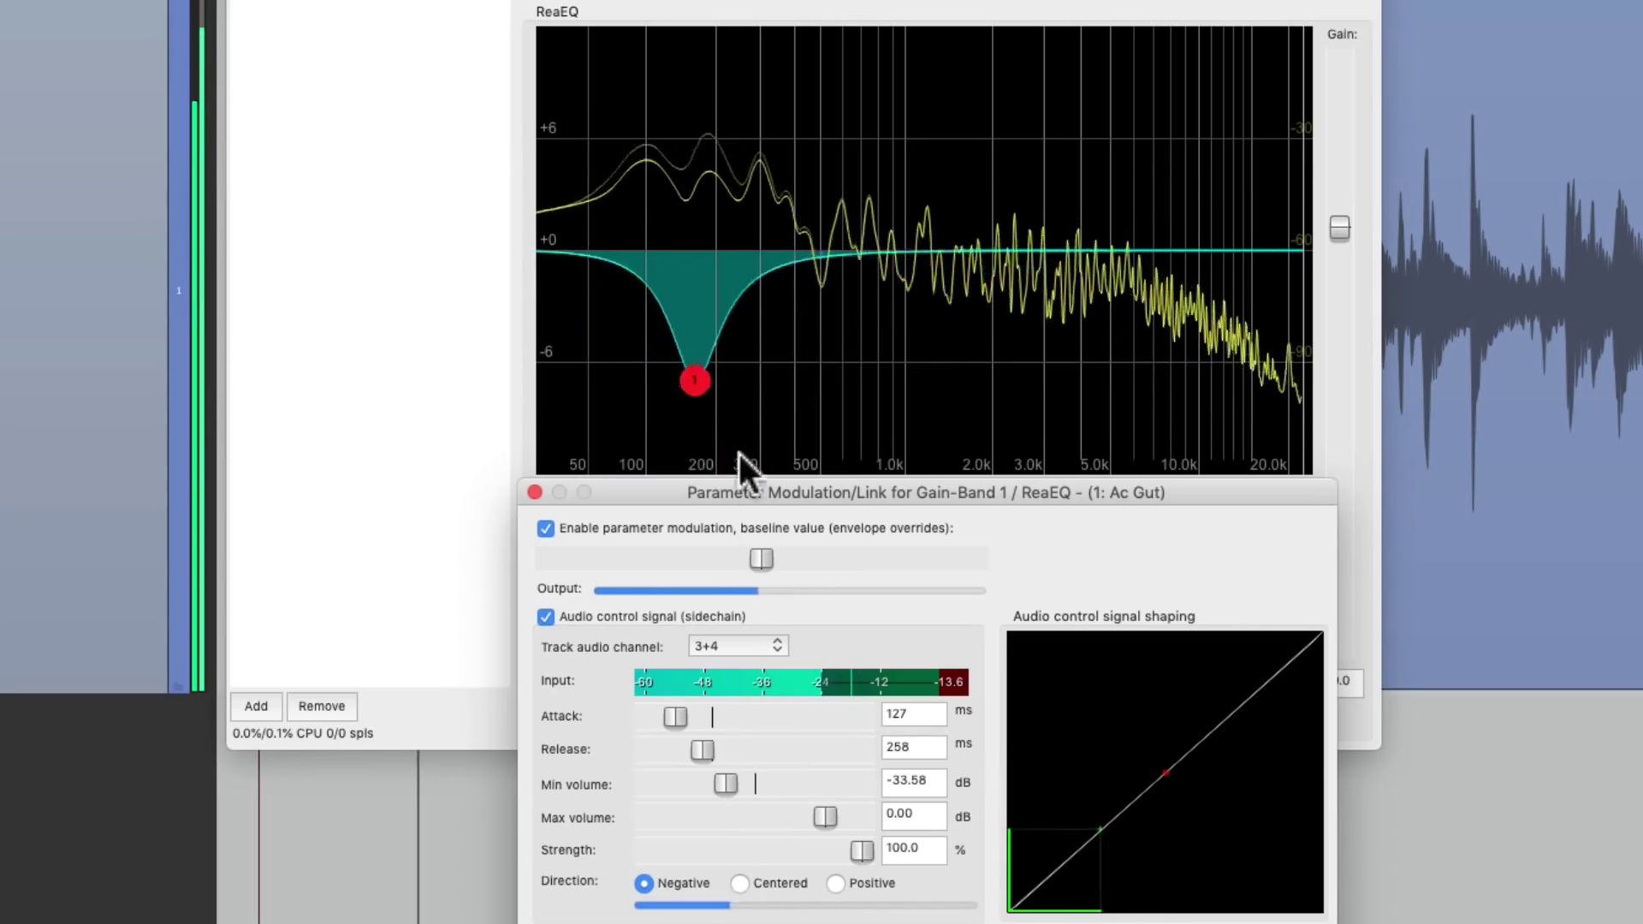
left_click_drag(721, 783, 724, 783)
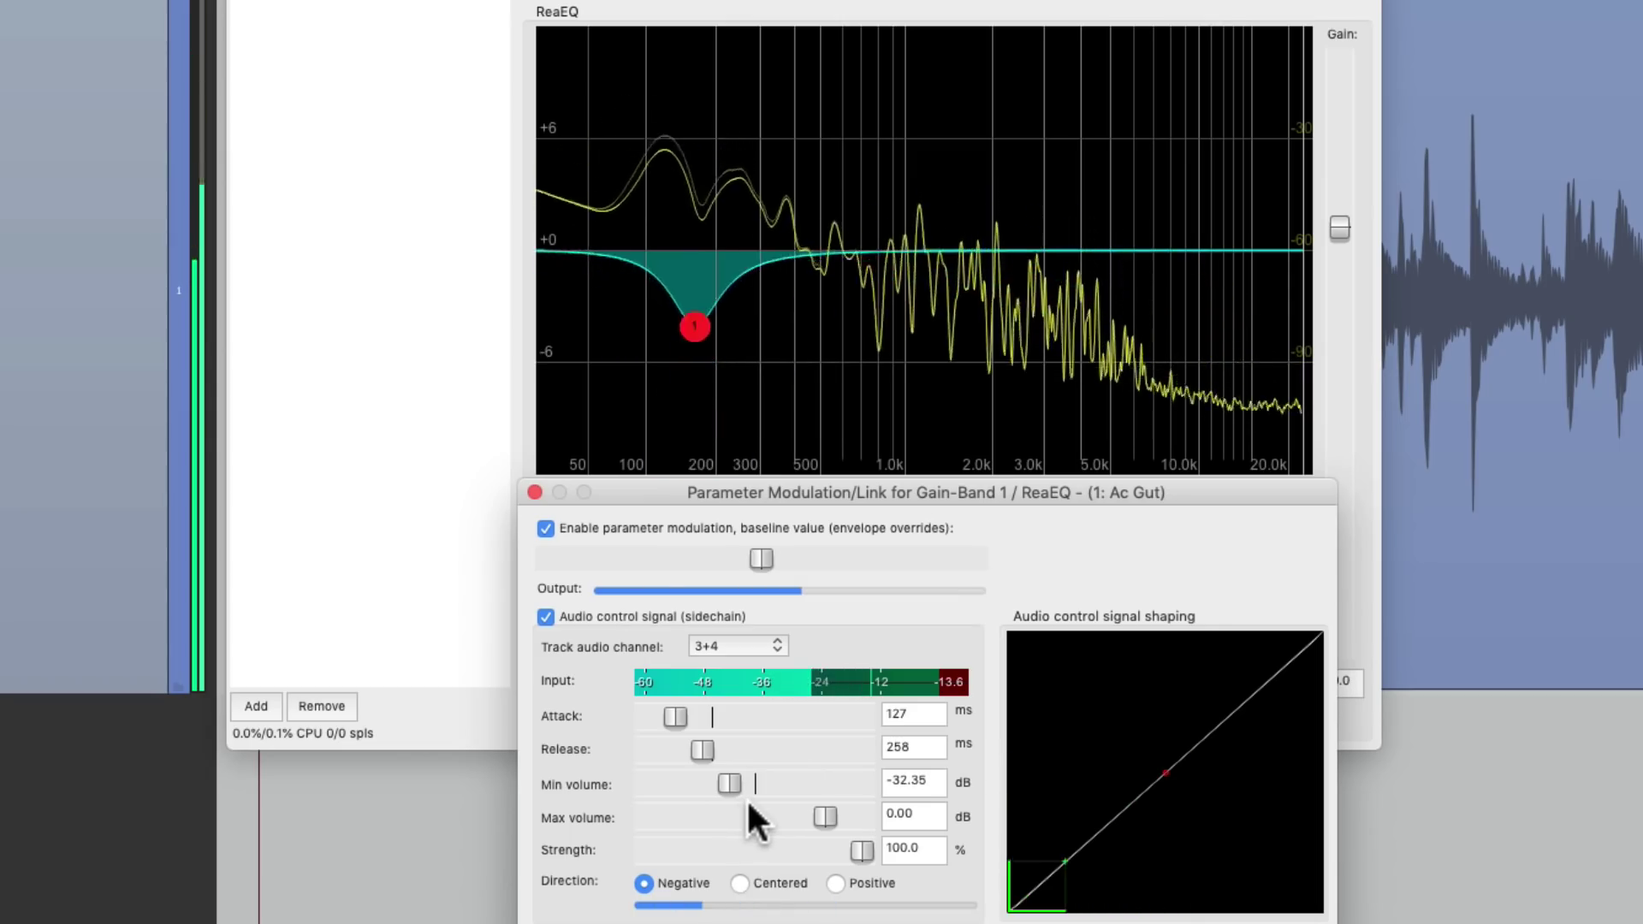
key("space")
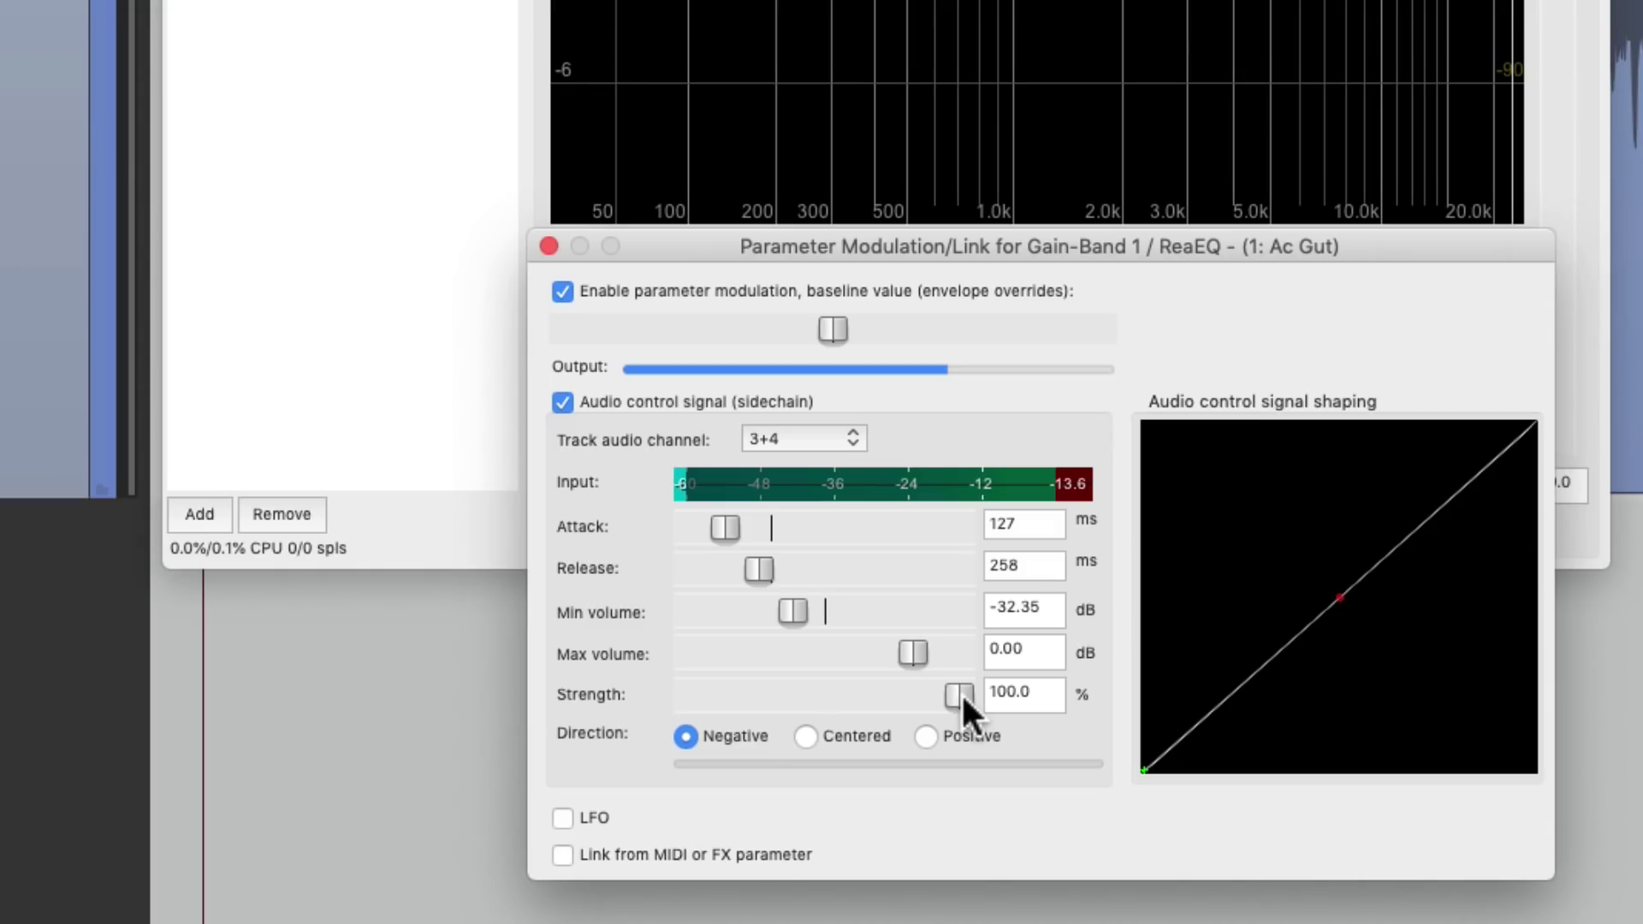
Step: Drop modulation strength to 0%, then raise it to about 53% during playback
left_click_drag(959, 695, 623, 656)
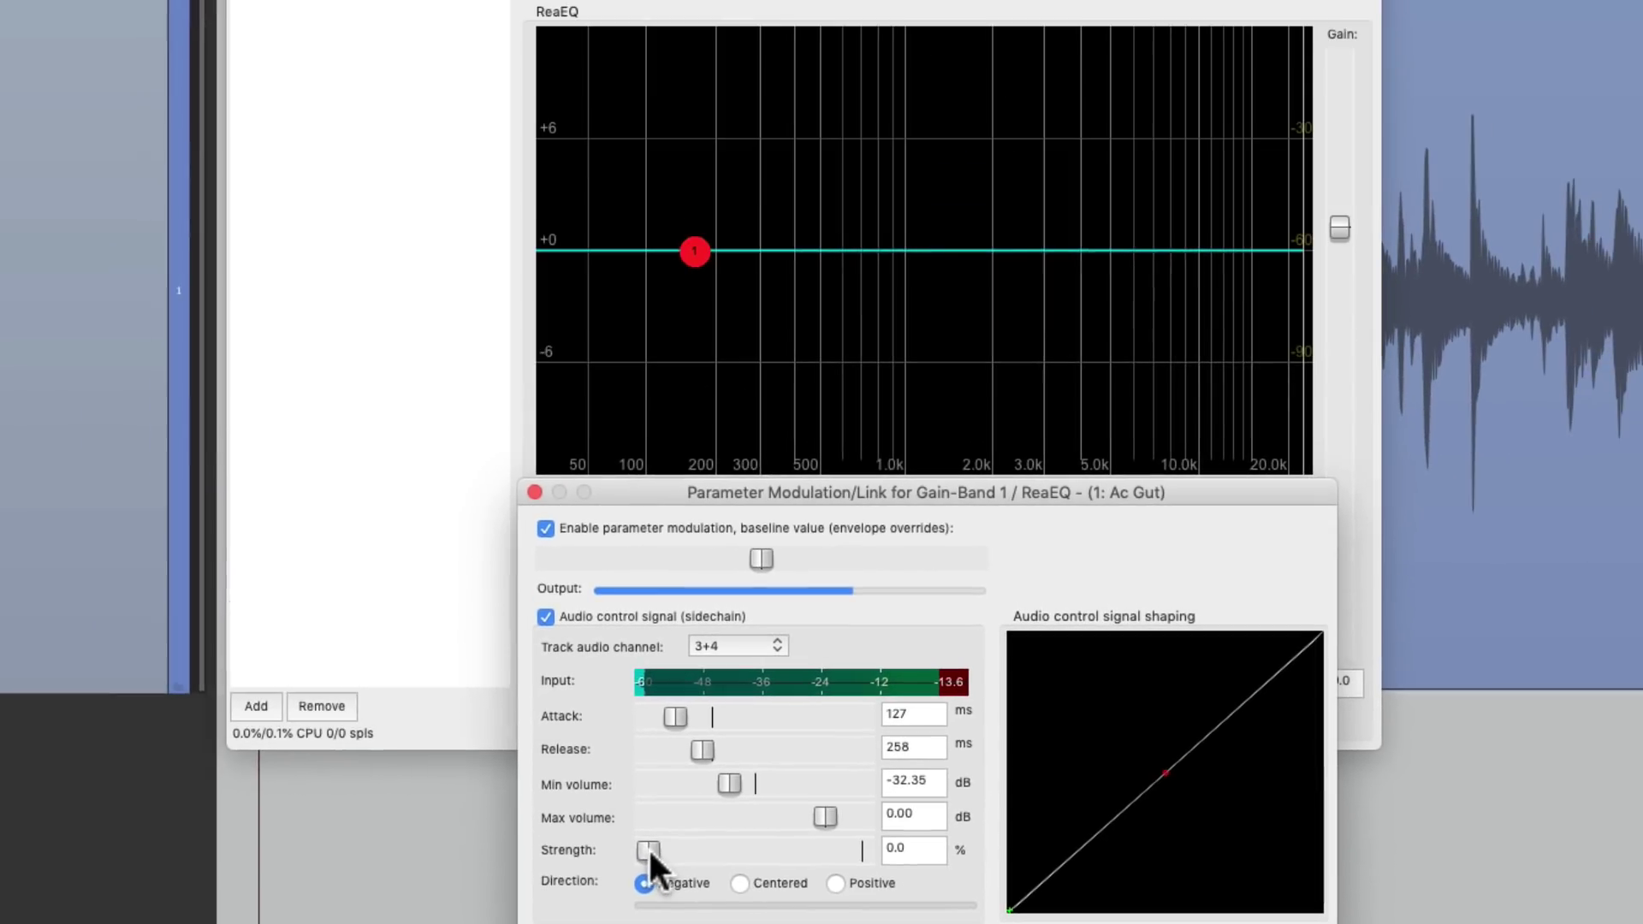
key("space")
left_click_drag(688, 695, 741, 694)
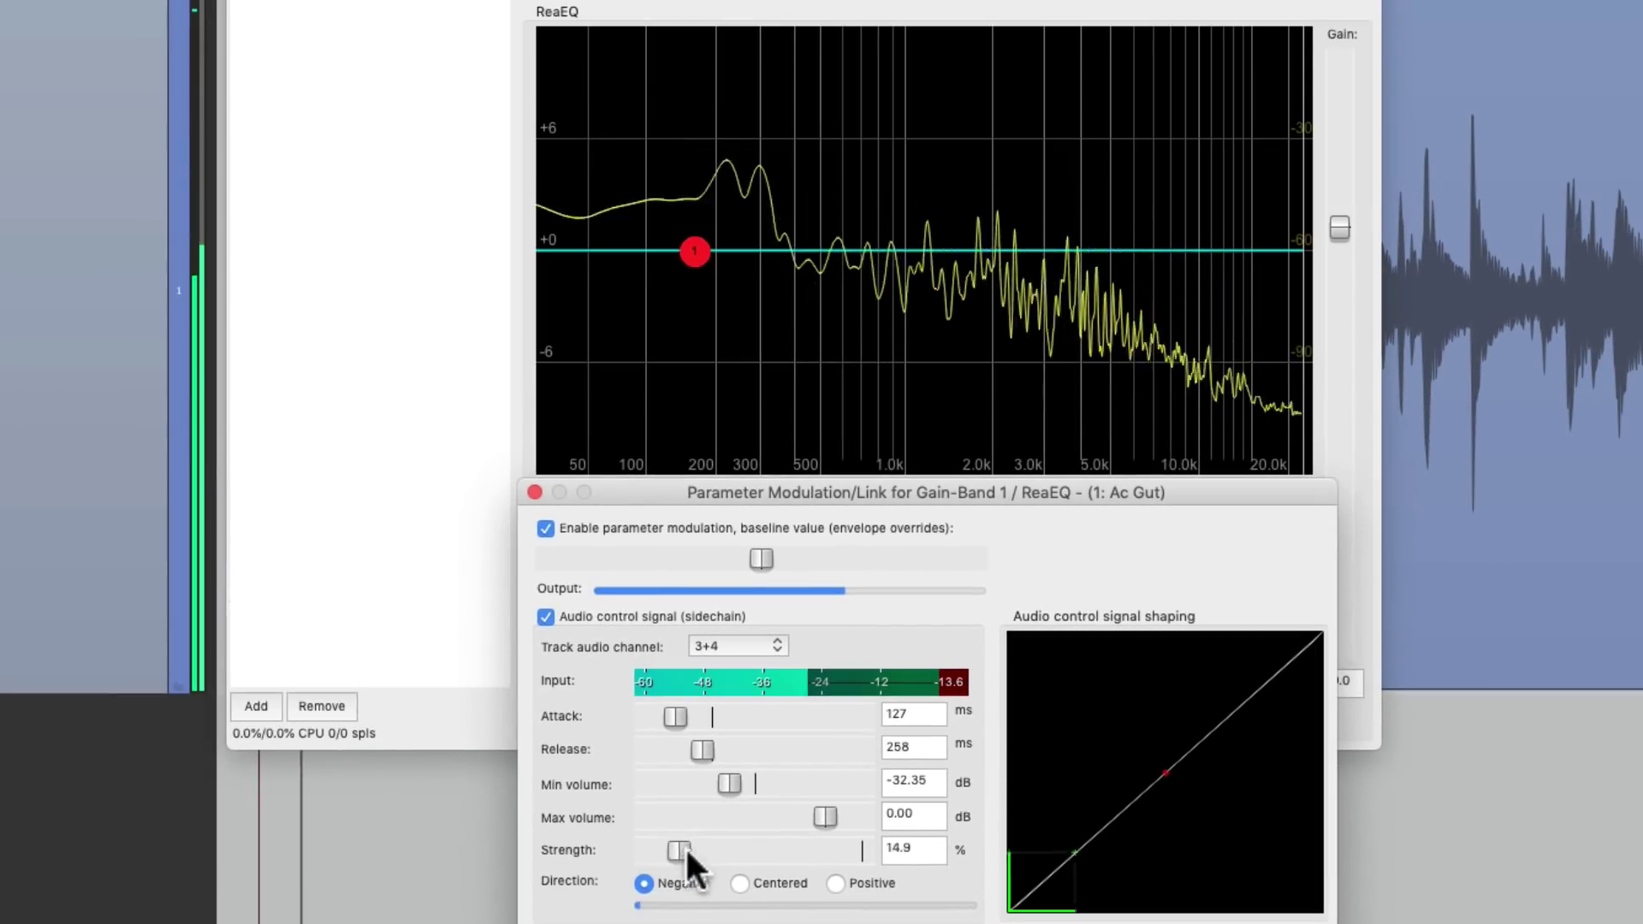
left_click_drag(688, 847, 734, 854)
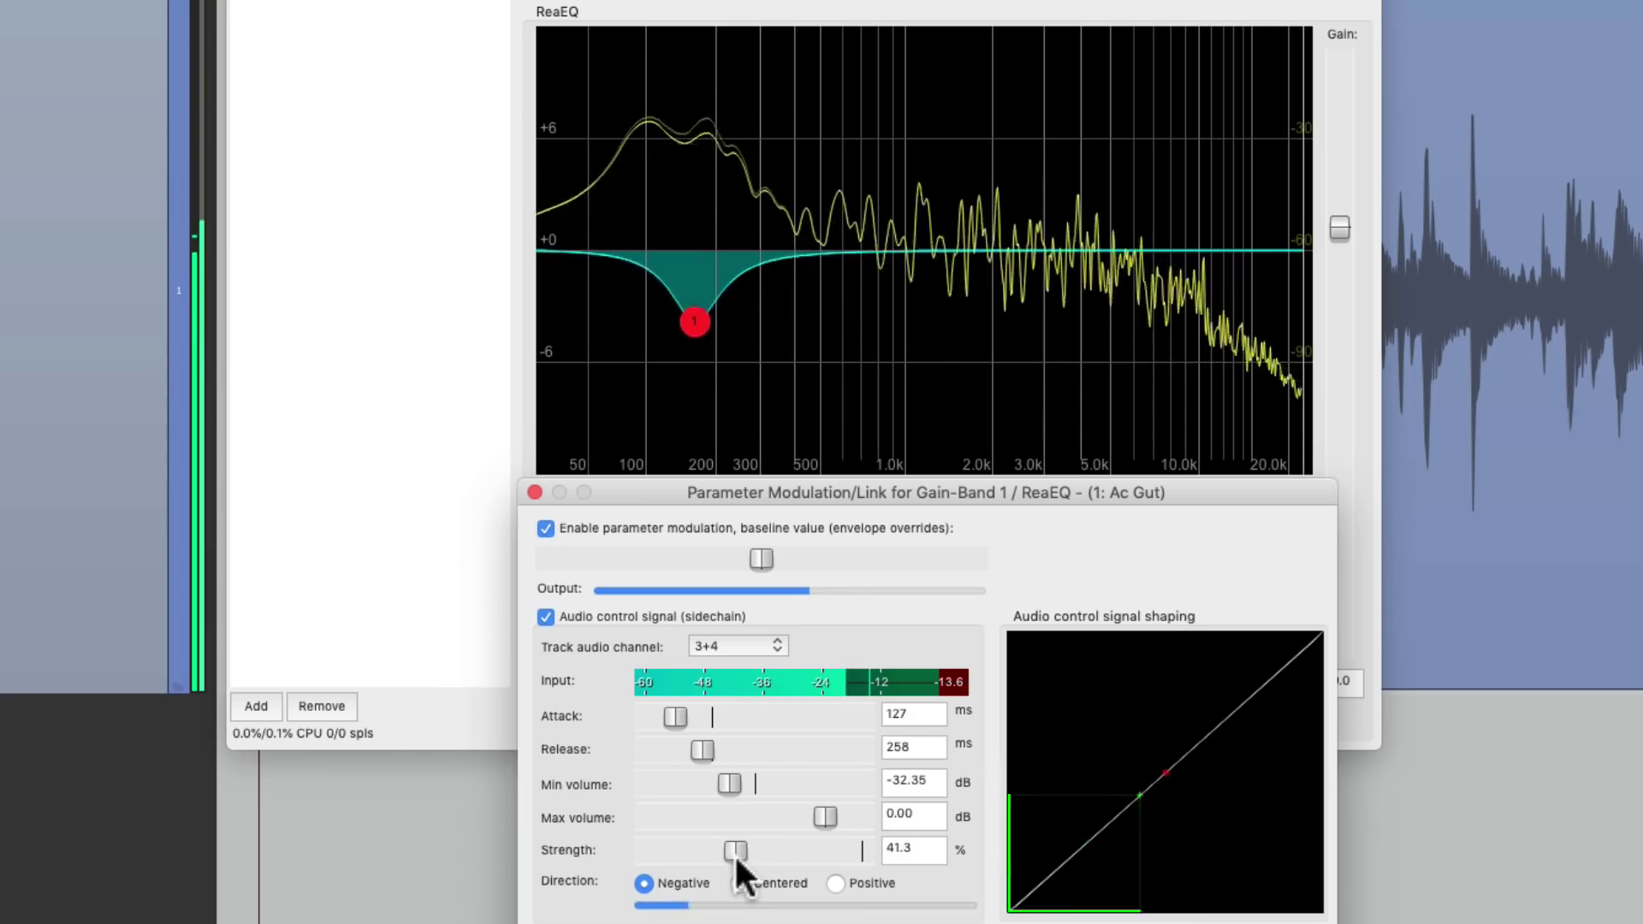
key("space")
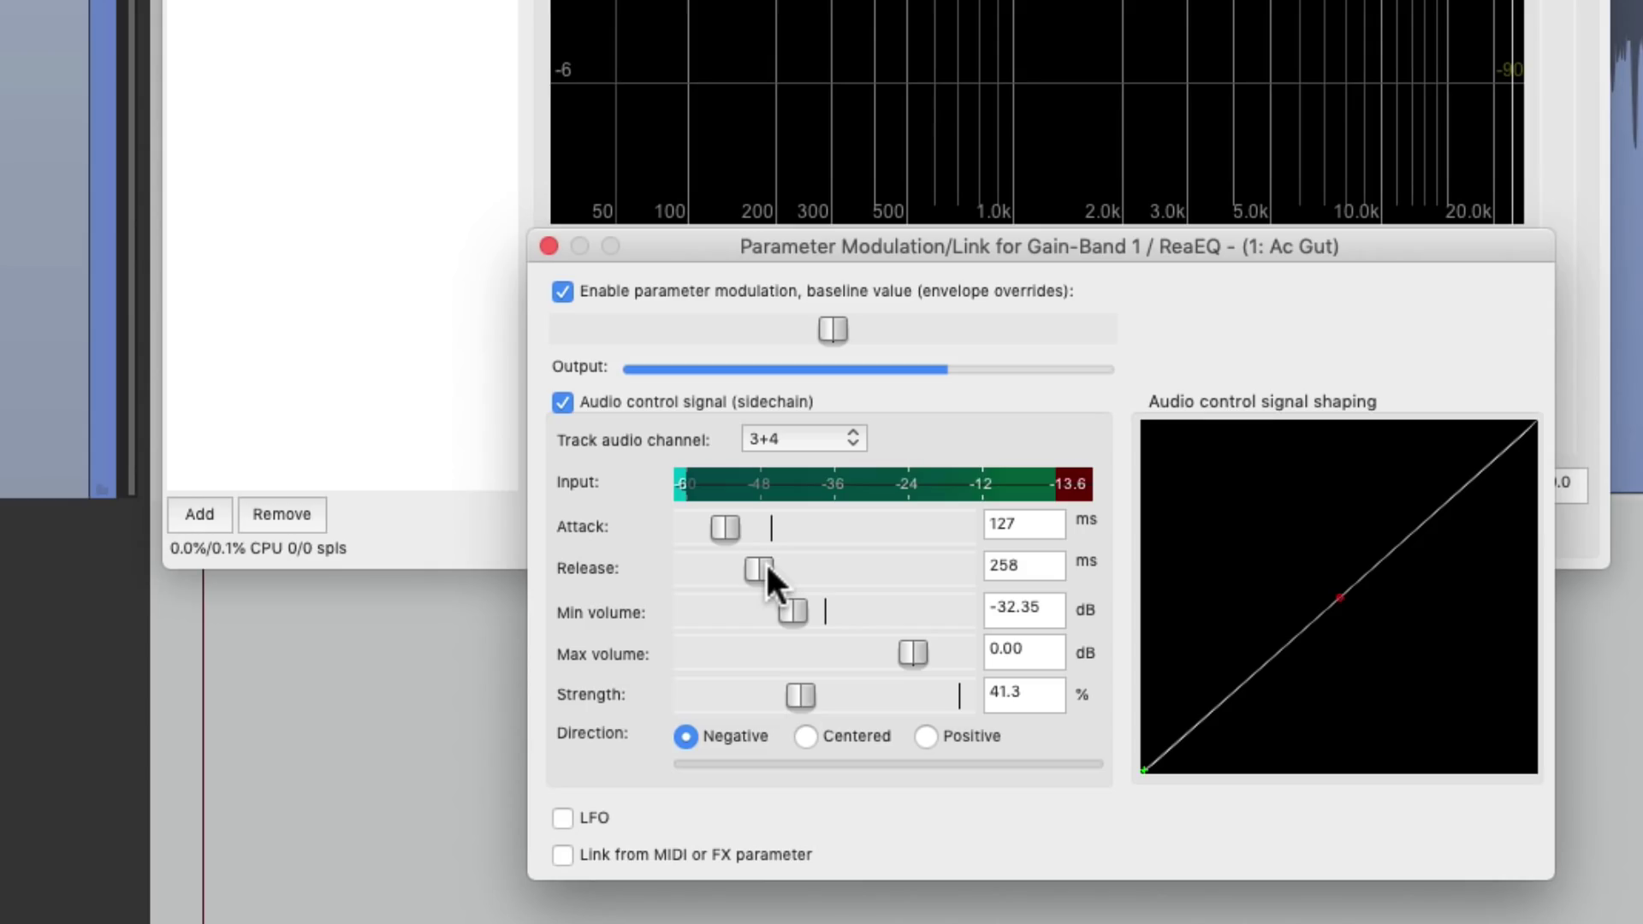
Step: Lengthen the release to 390 ms and settle the strength at 45.3% while listening
left_click_drag(767, 569, 770, 569)
key("space")
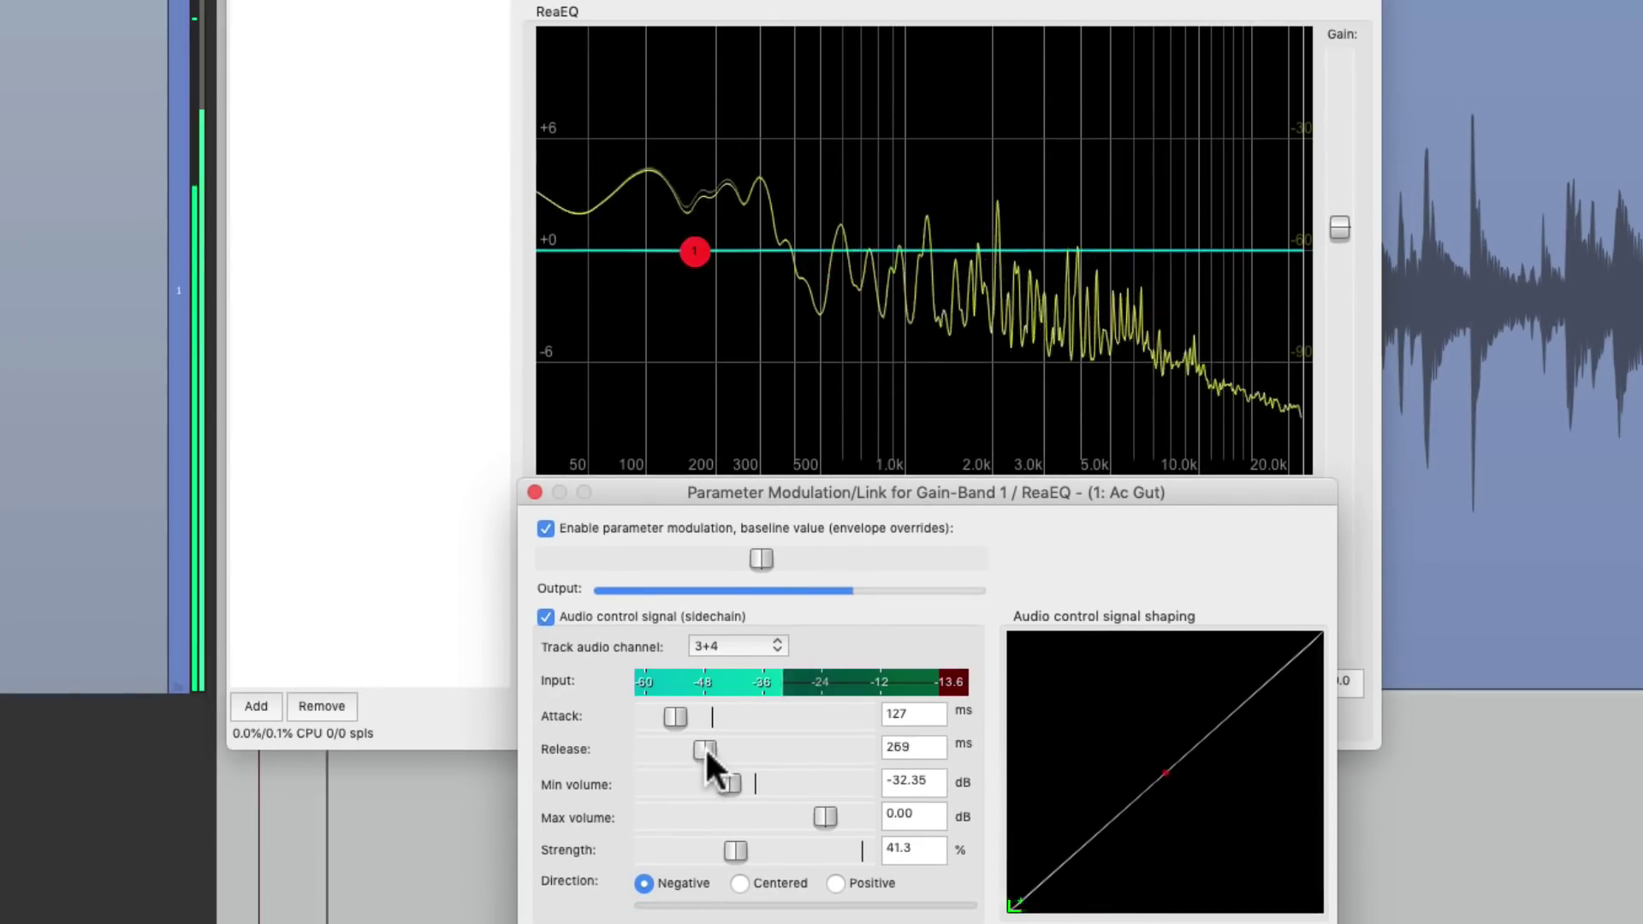
left_click_drag(705, 746, 728, 747)
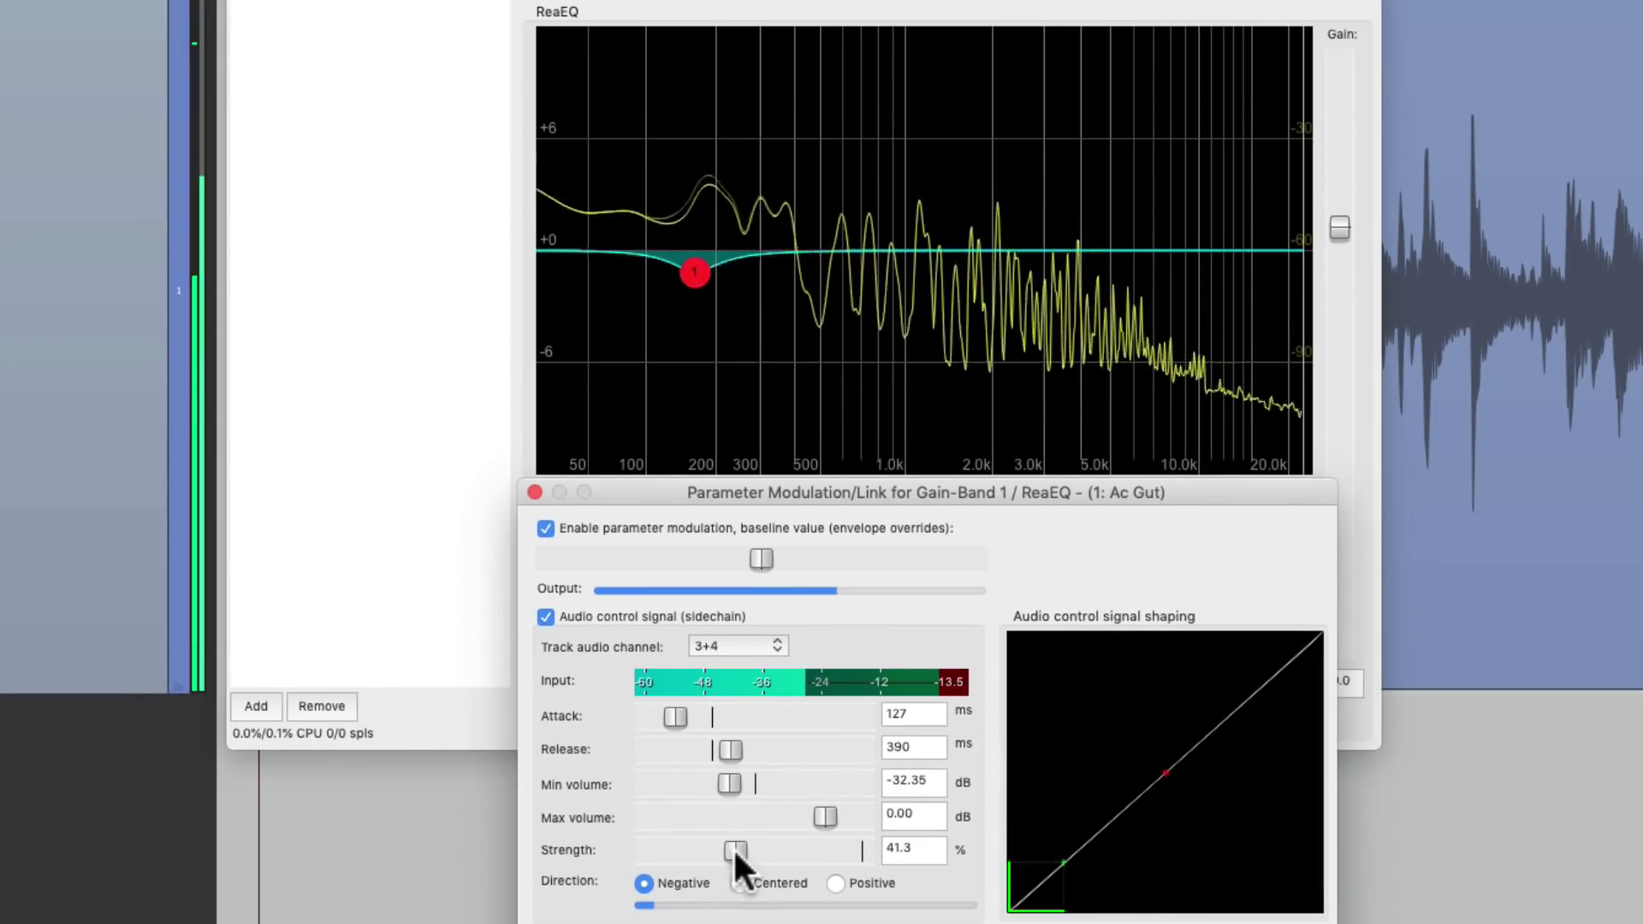
mouse_move(733, 848)
left_mouse_down()
mouse_move(681, 851)
mouse_move(741, 849)
left_mouse_up()
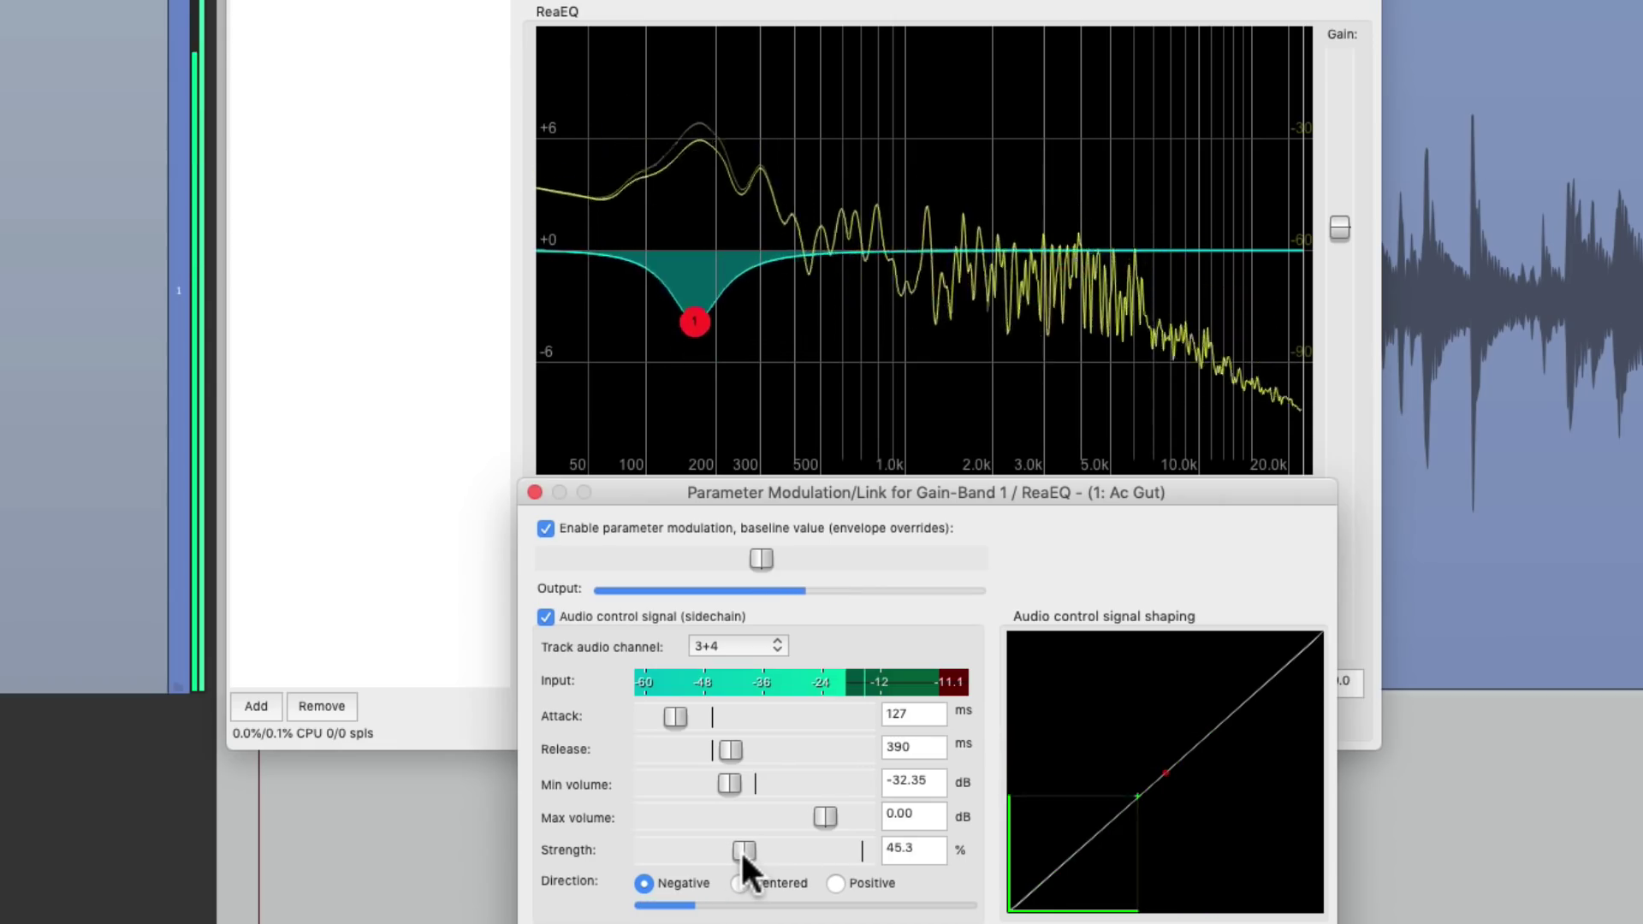
key("space")
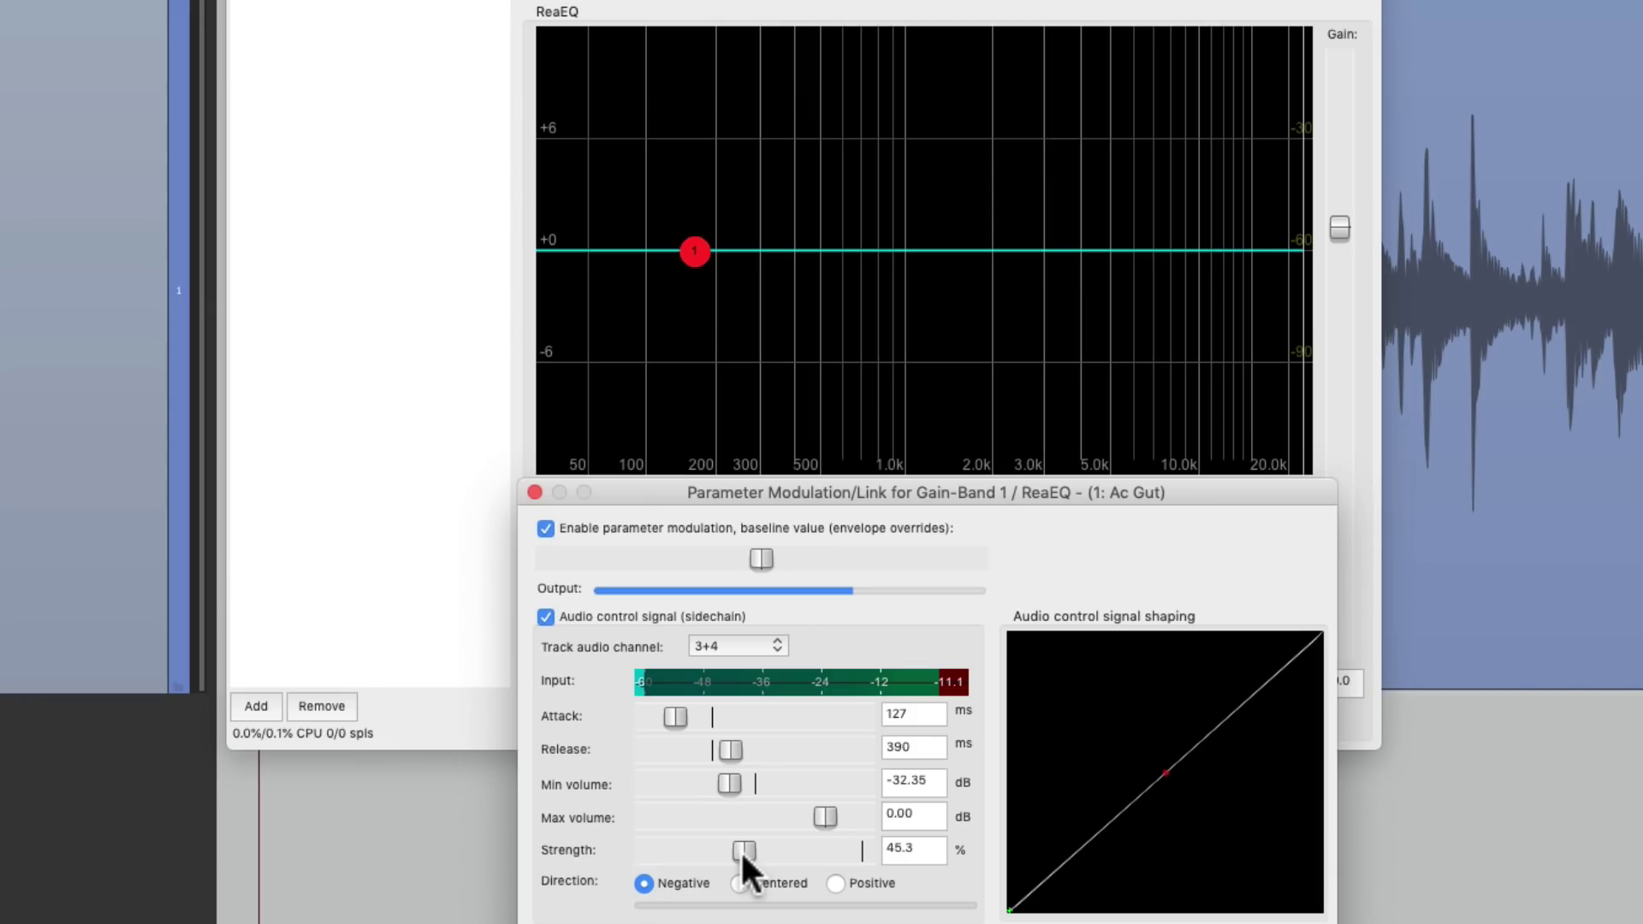
key("space")
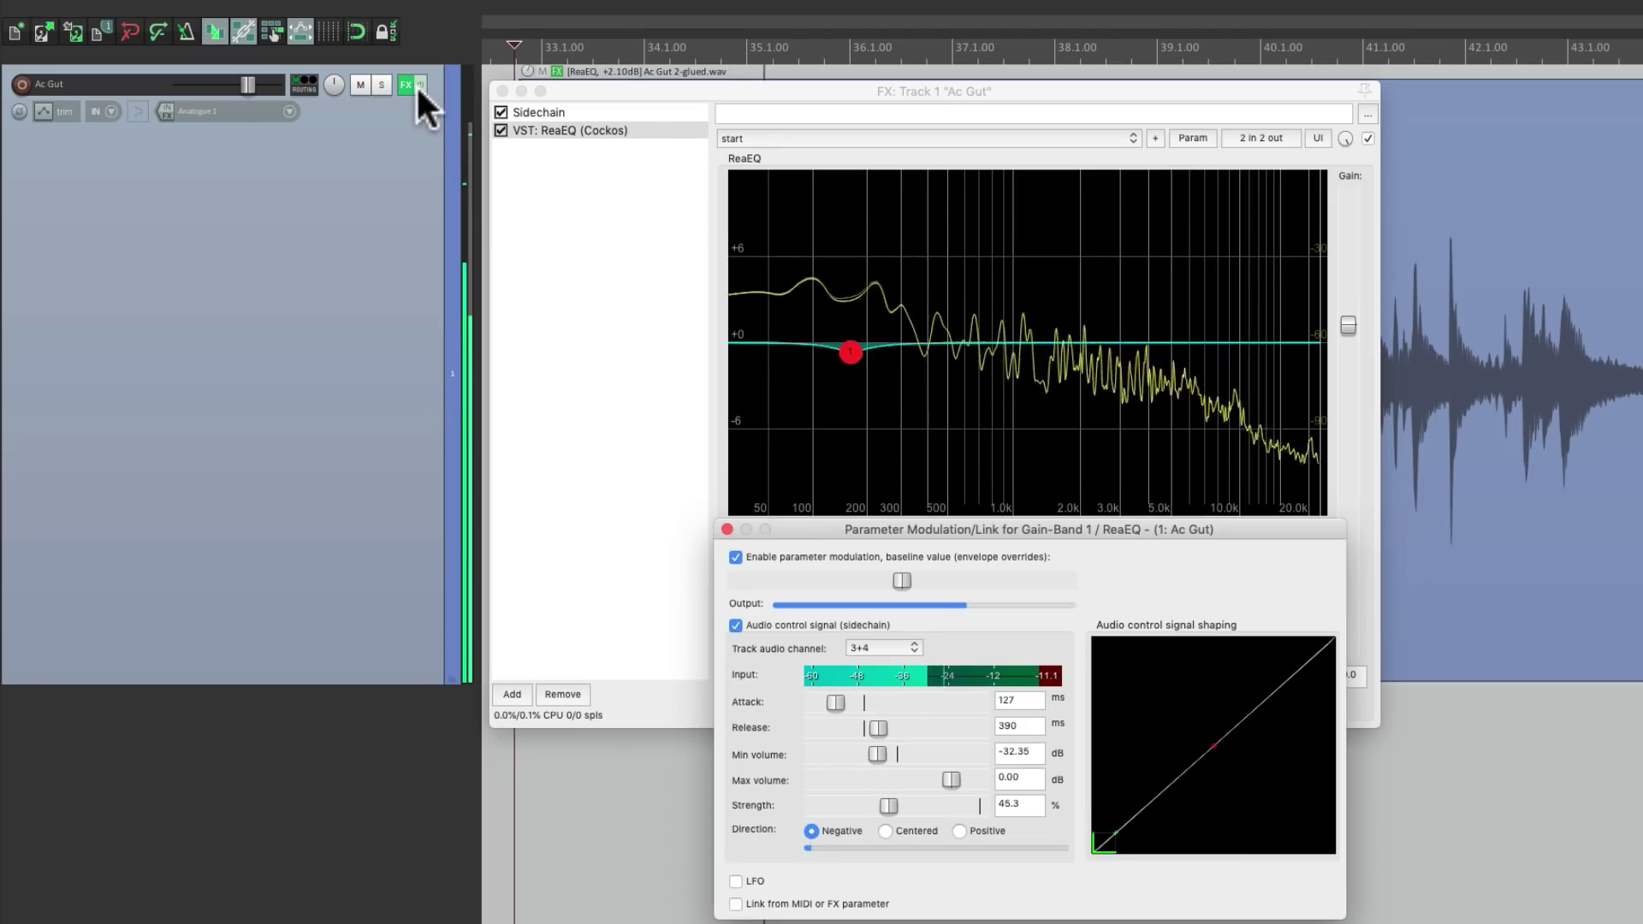
Step: A/B the Ac Gut effects bypassed and active, then raise band 1 modulation strength to 48.1%
left_click(418, 84)
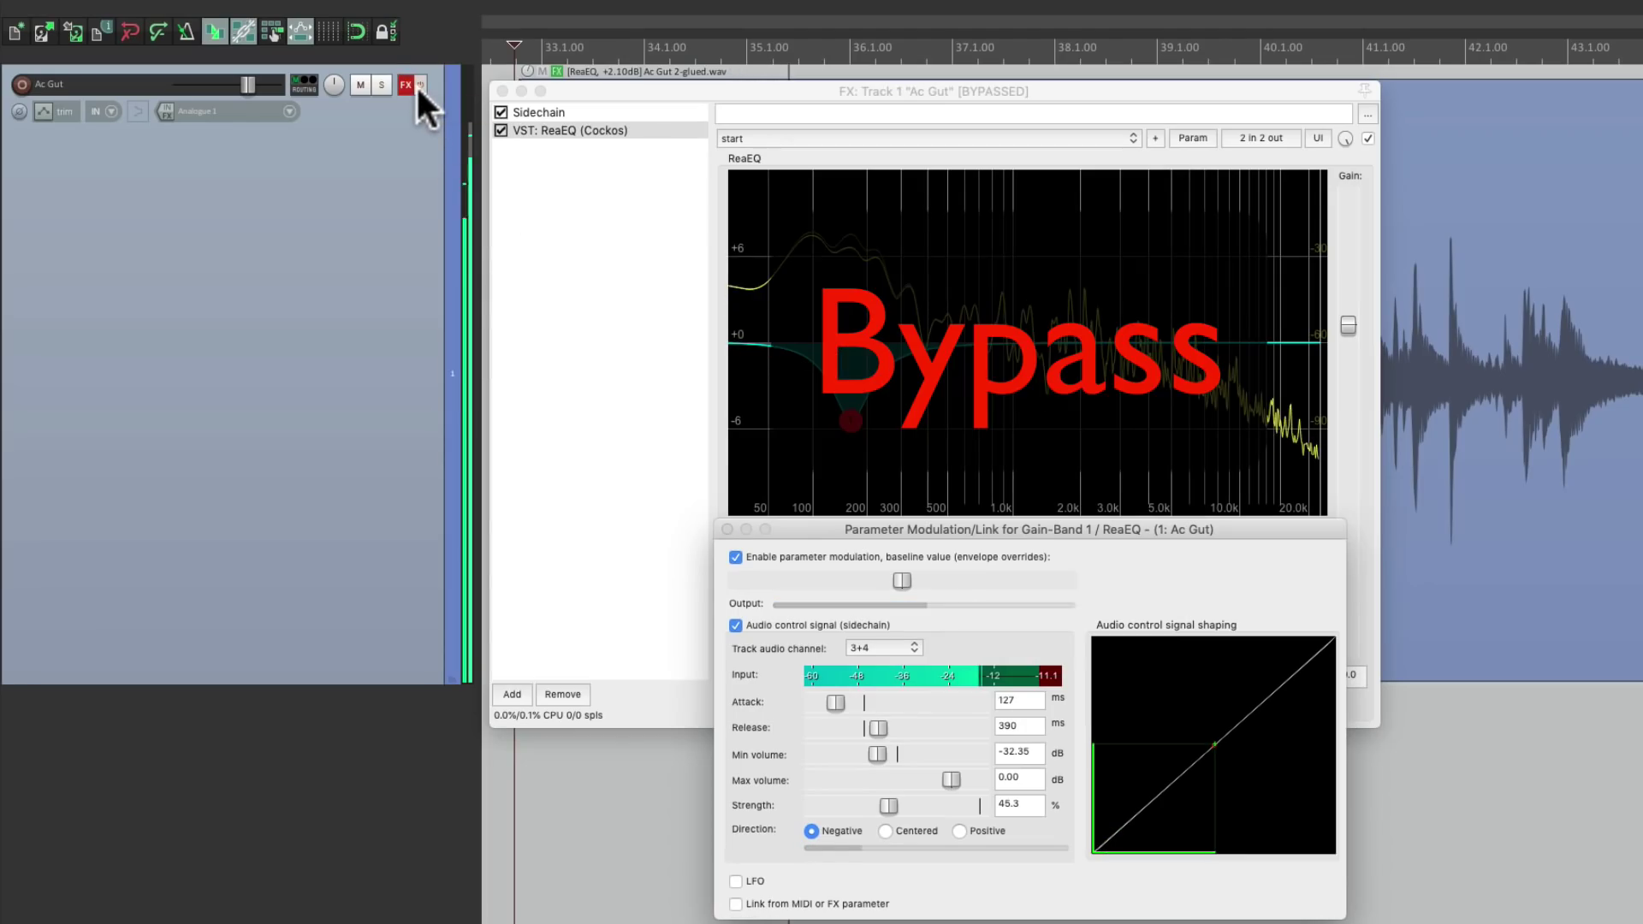
left_click(418, 84)
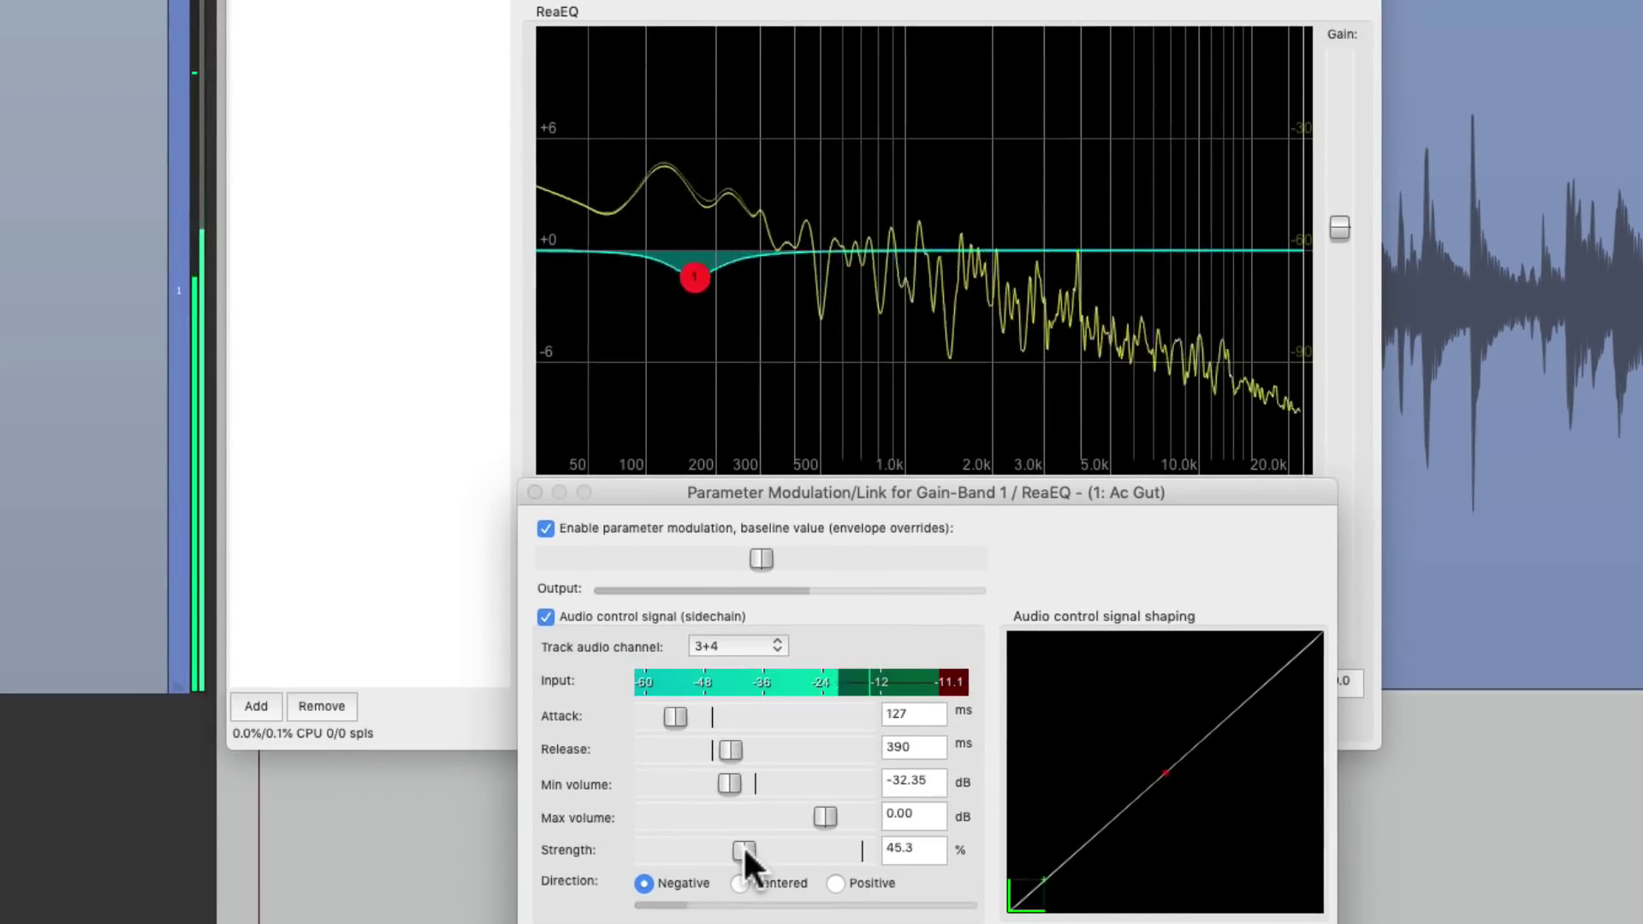
left_click_drag(742, 844, 748, 845)
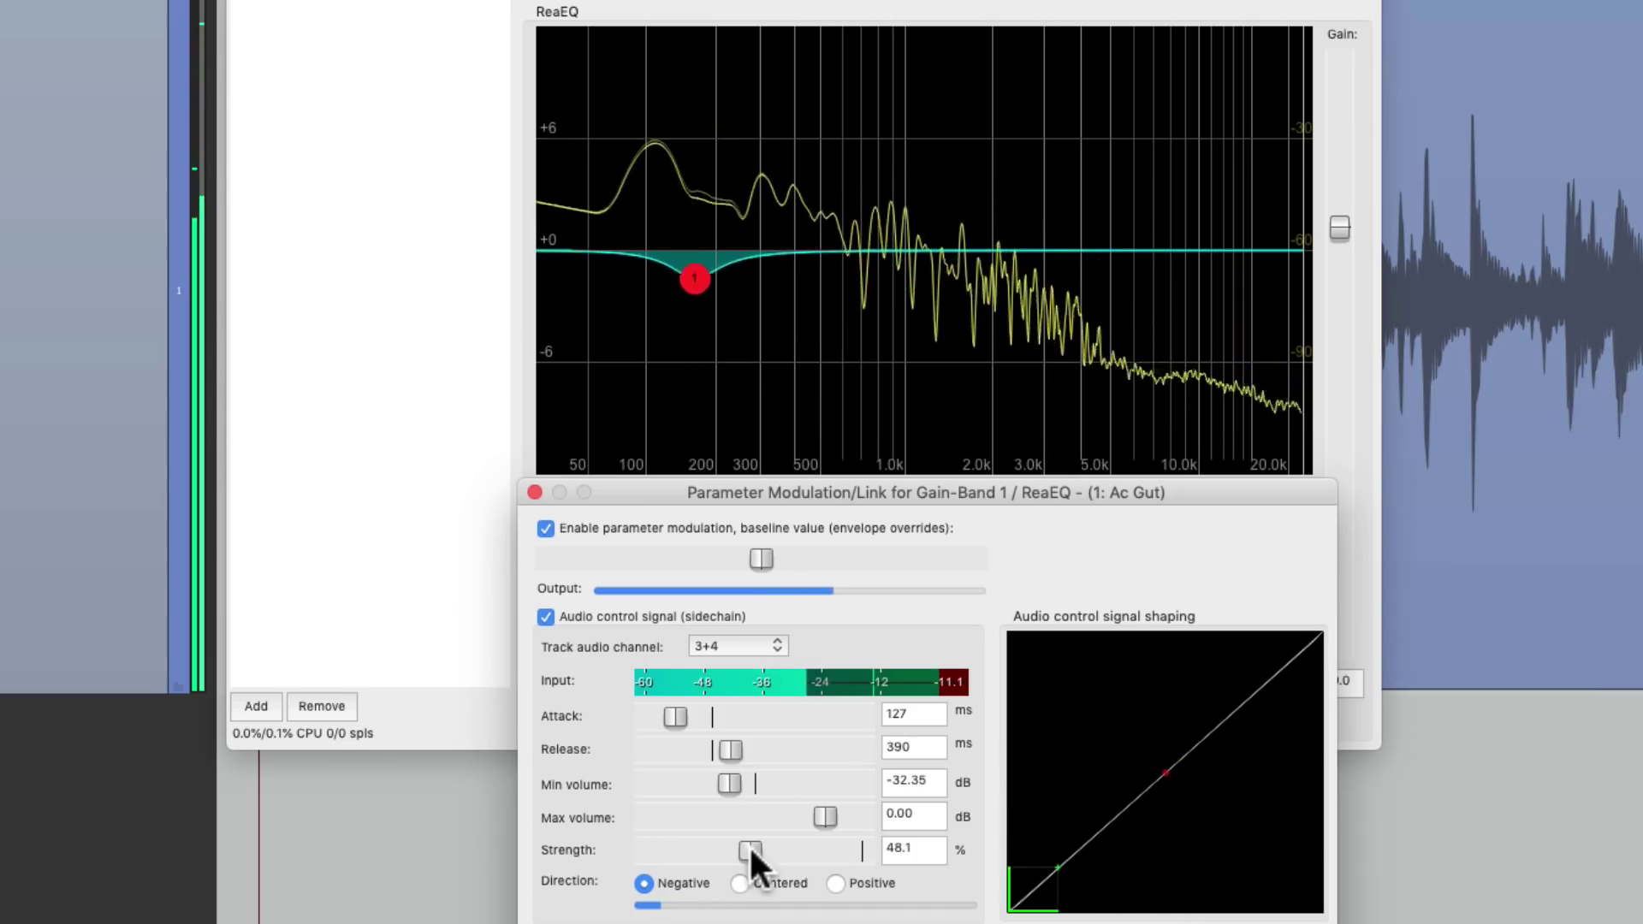
key("space")
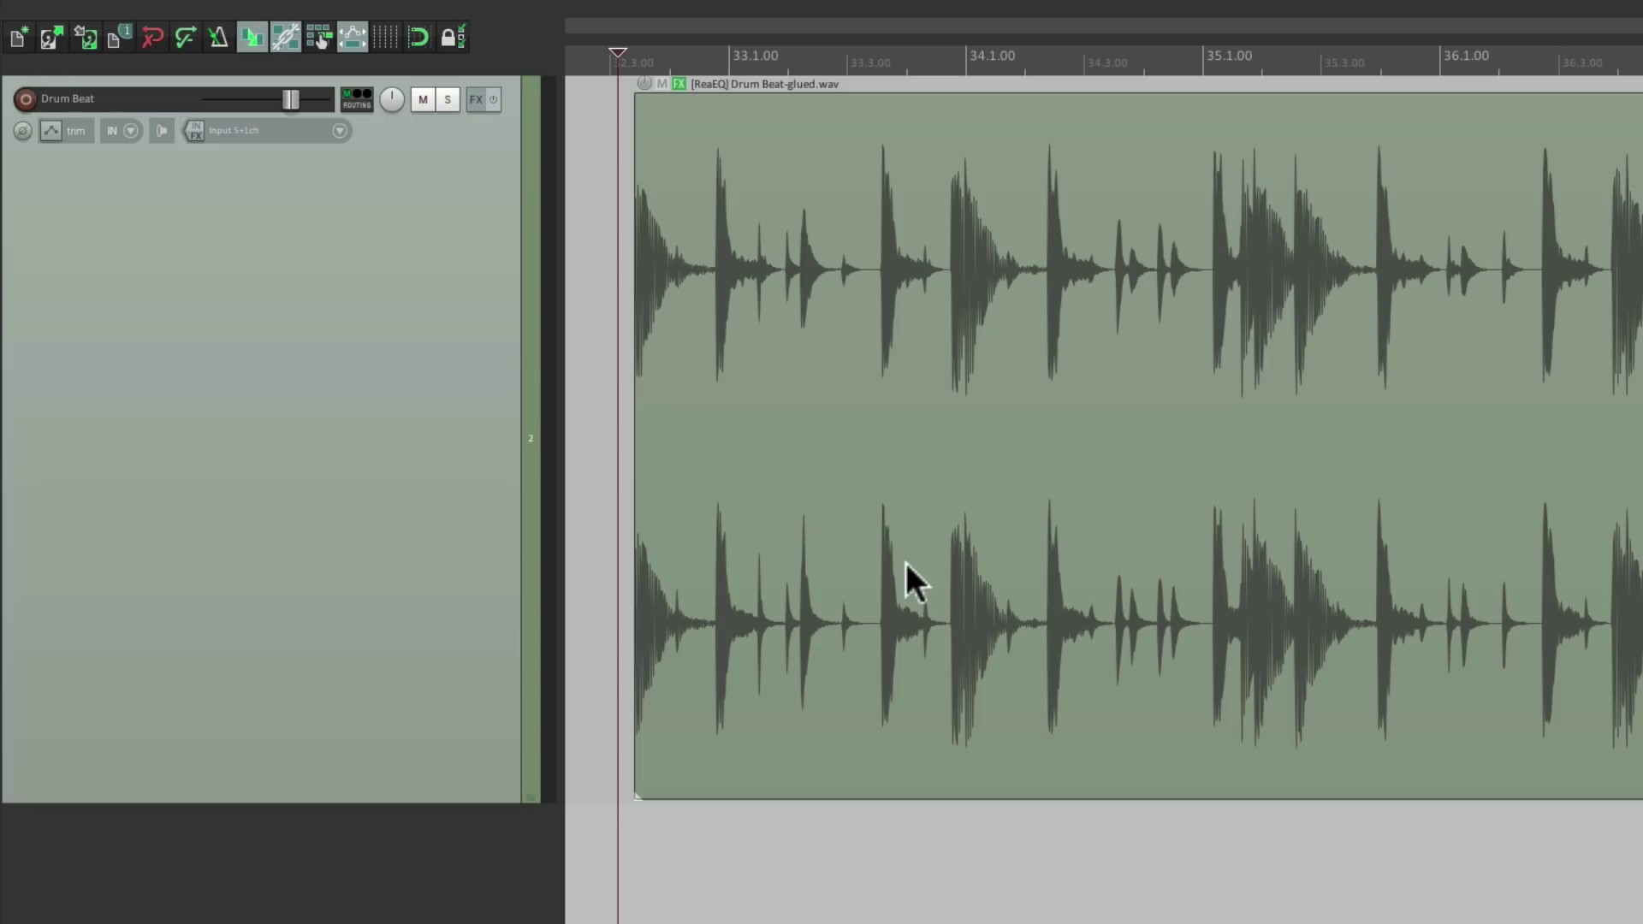
key("space")
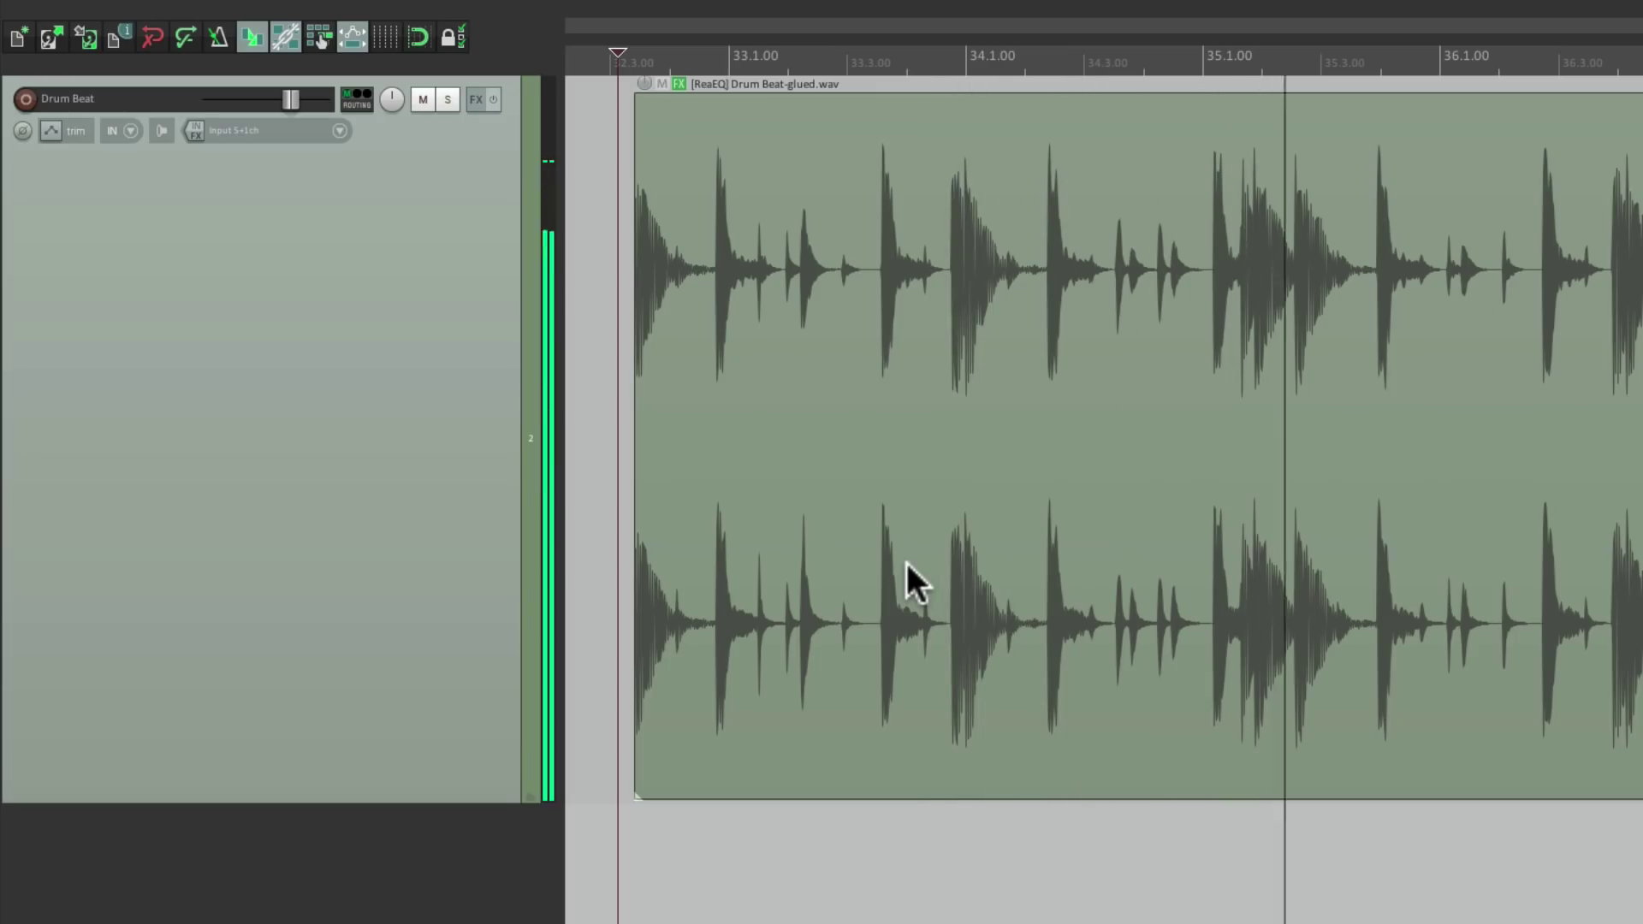
key("space")
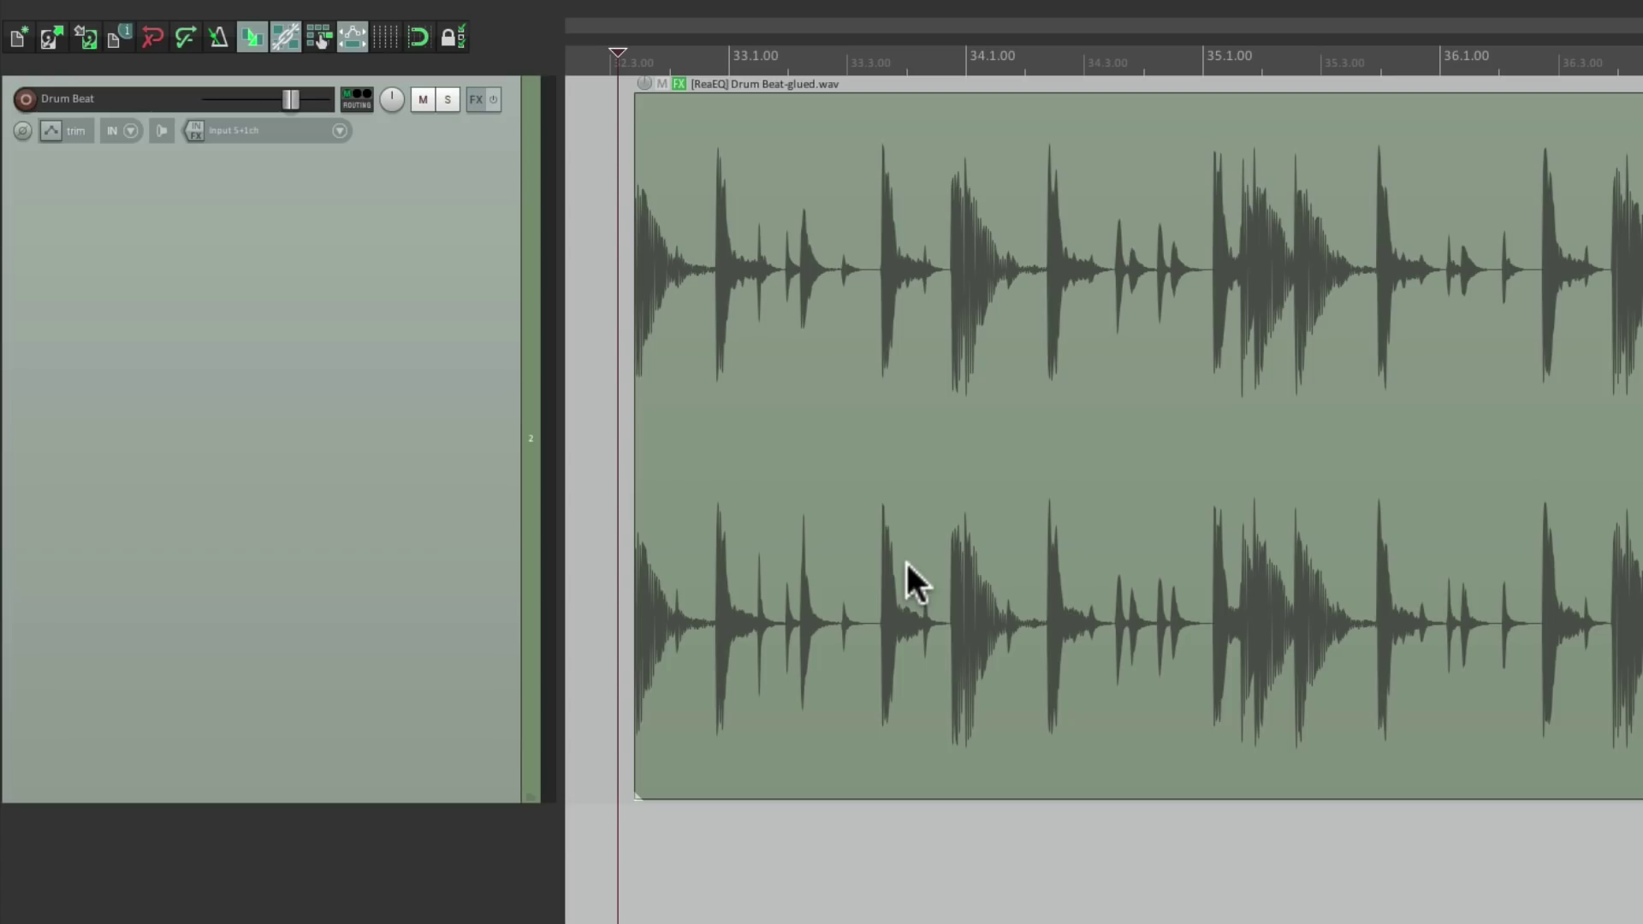
key("space")
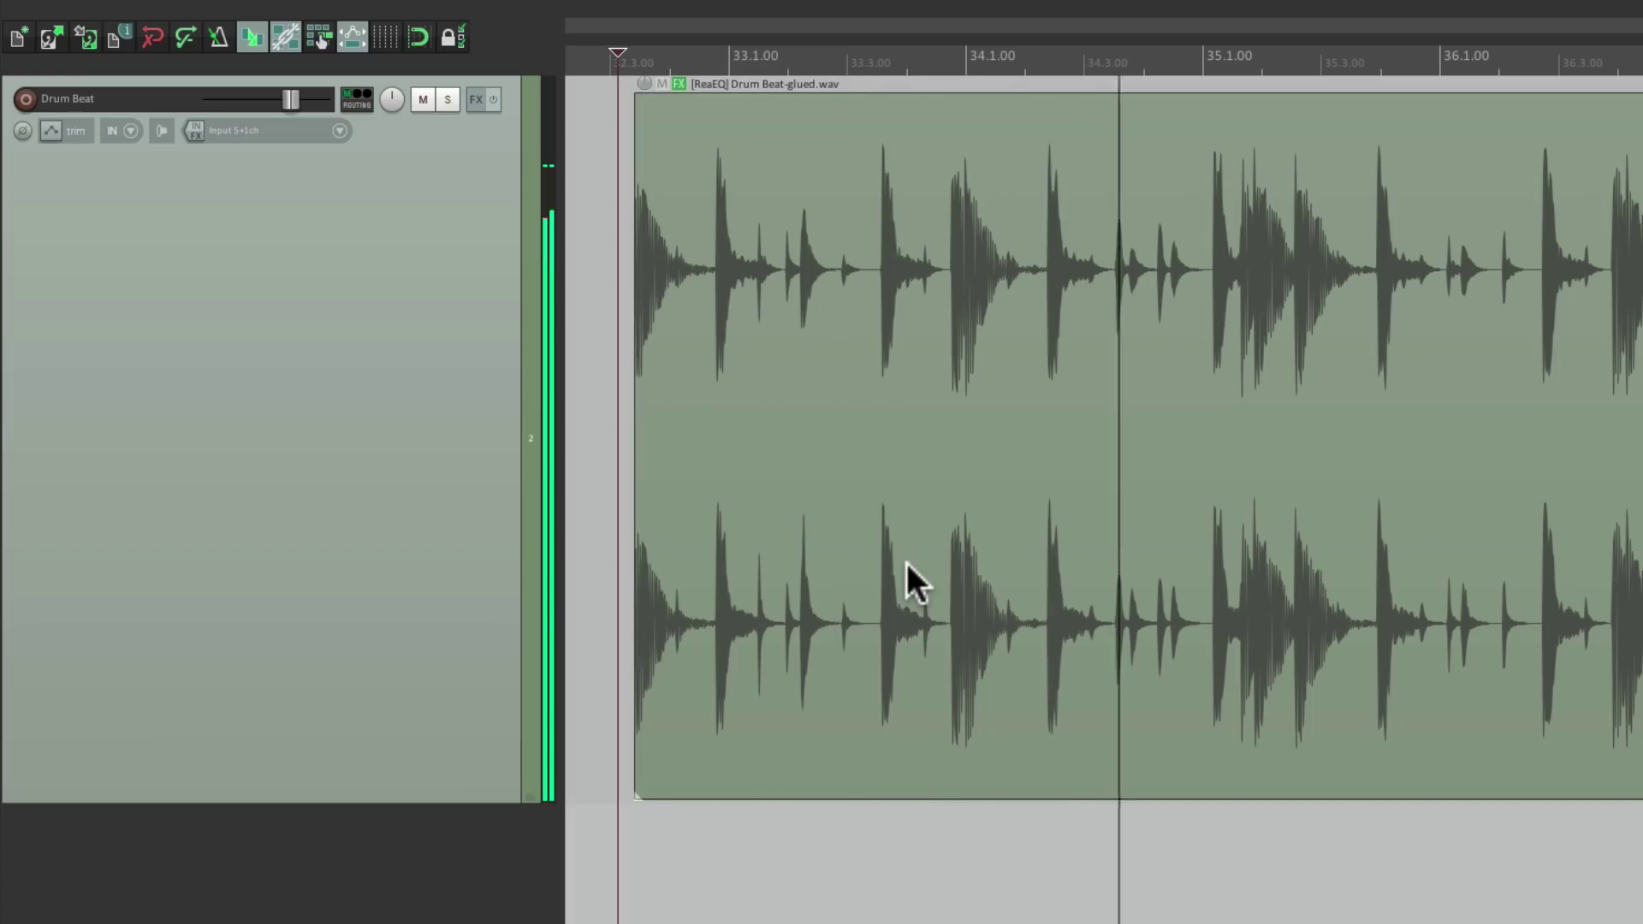
key("space")
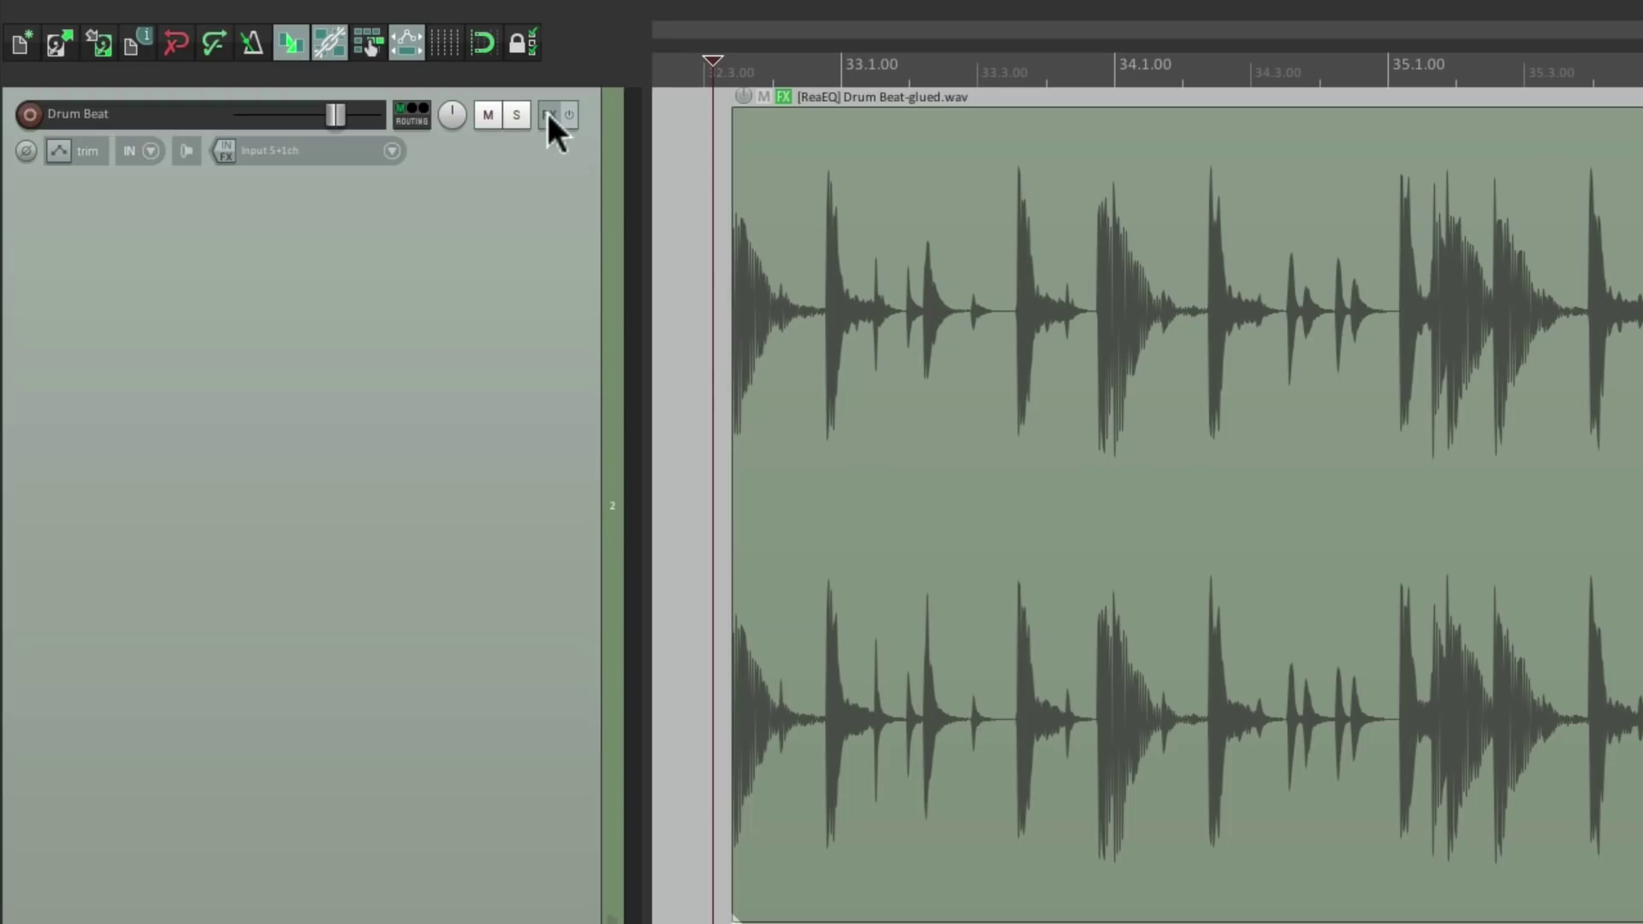
Step: Add Cockos ReaEQ to the Drum Beat track's FX chain
left_click(477, 99)
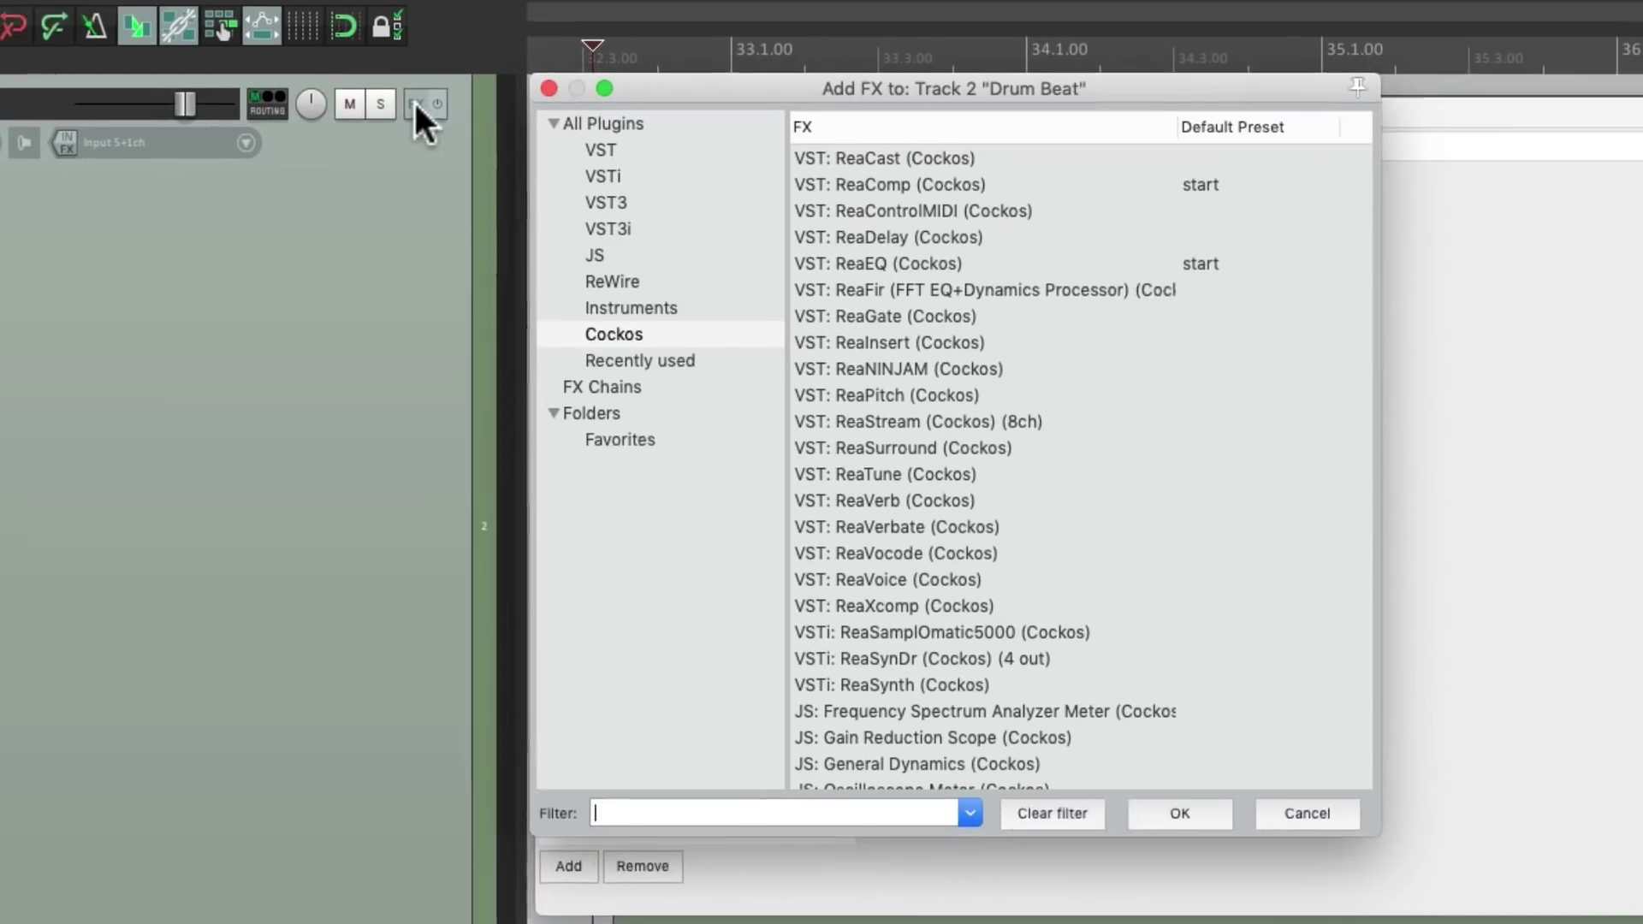
left_click(718, 332)
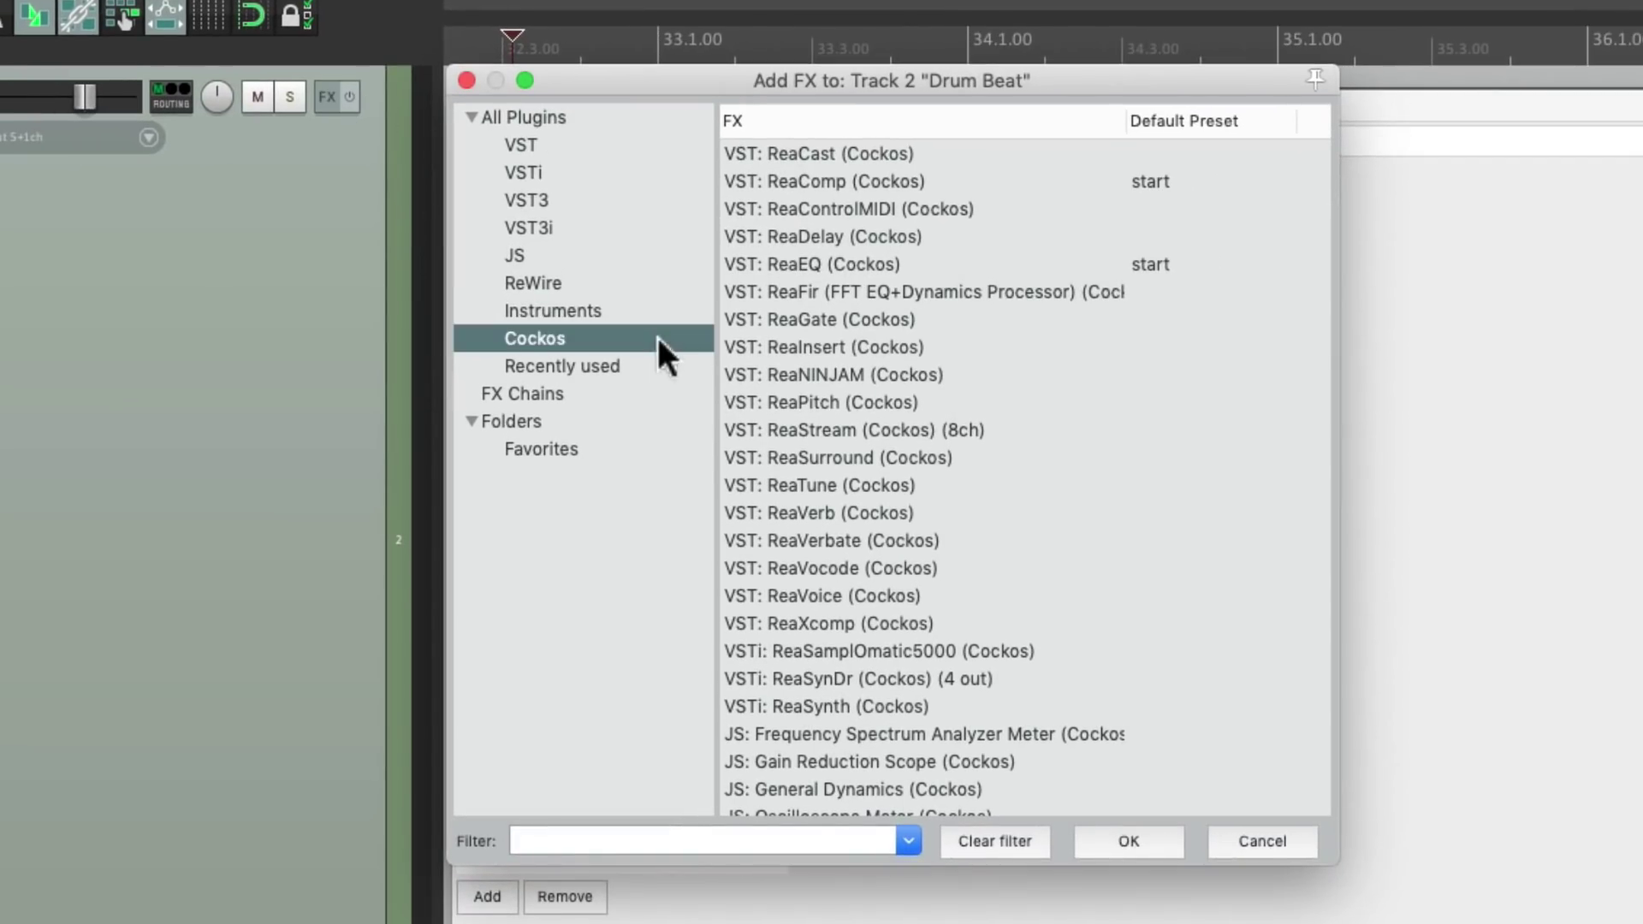
left_click(895, 269)
double_click(899, 263)
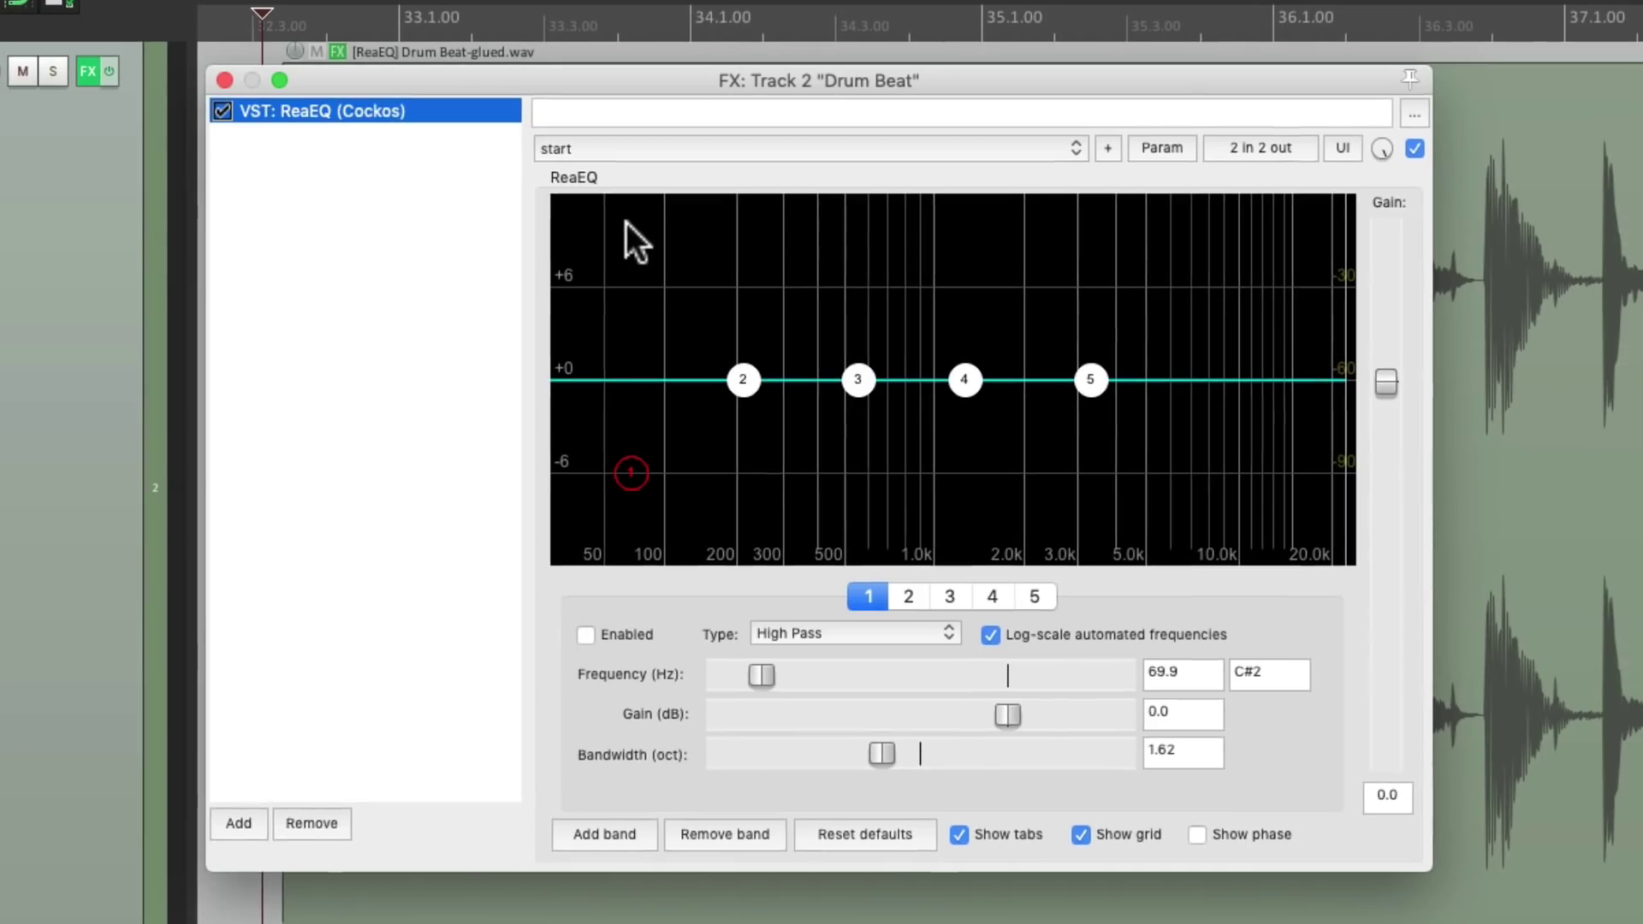
Step: Reduce ReaEQ to a single high-shelf band cutting 6.4 dB at about 6058 Hz
left_click(686, 834)
left_click(686, 834)
left_click(686, 834)
left_click(686, 833)
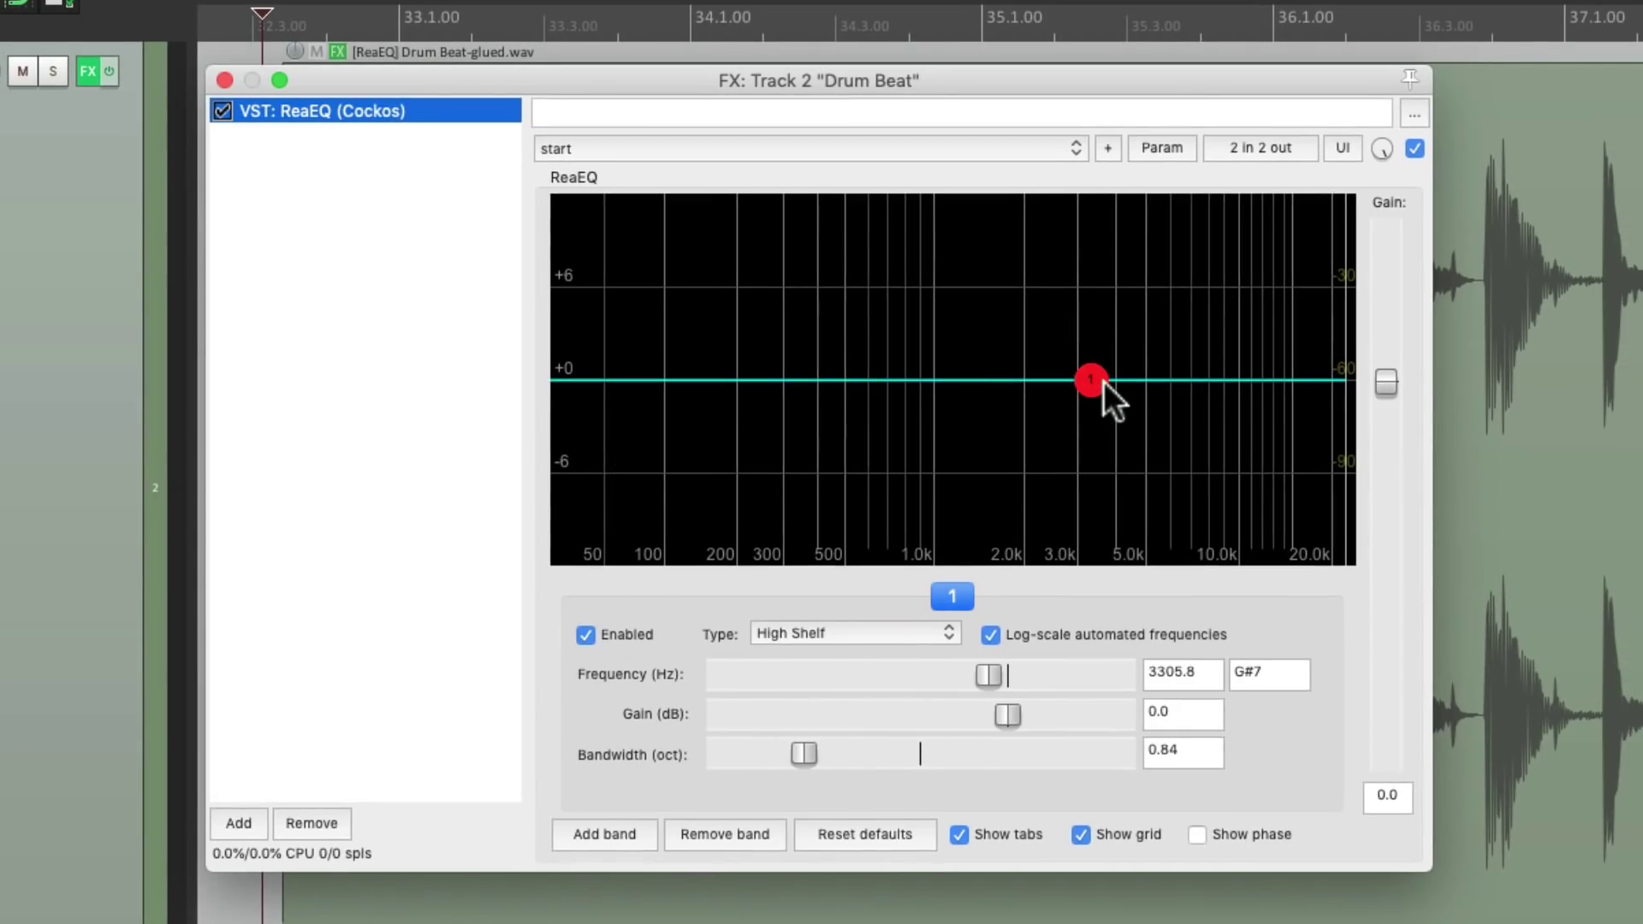
key("space")
left_click_drag(1095, 380, 1167, 480)
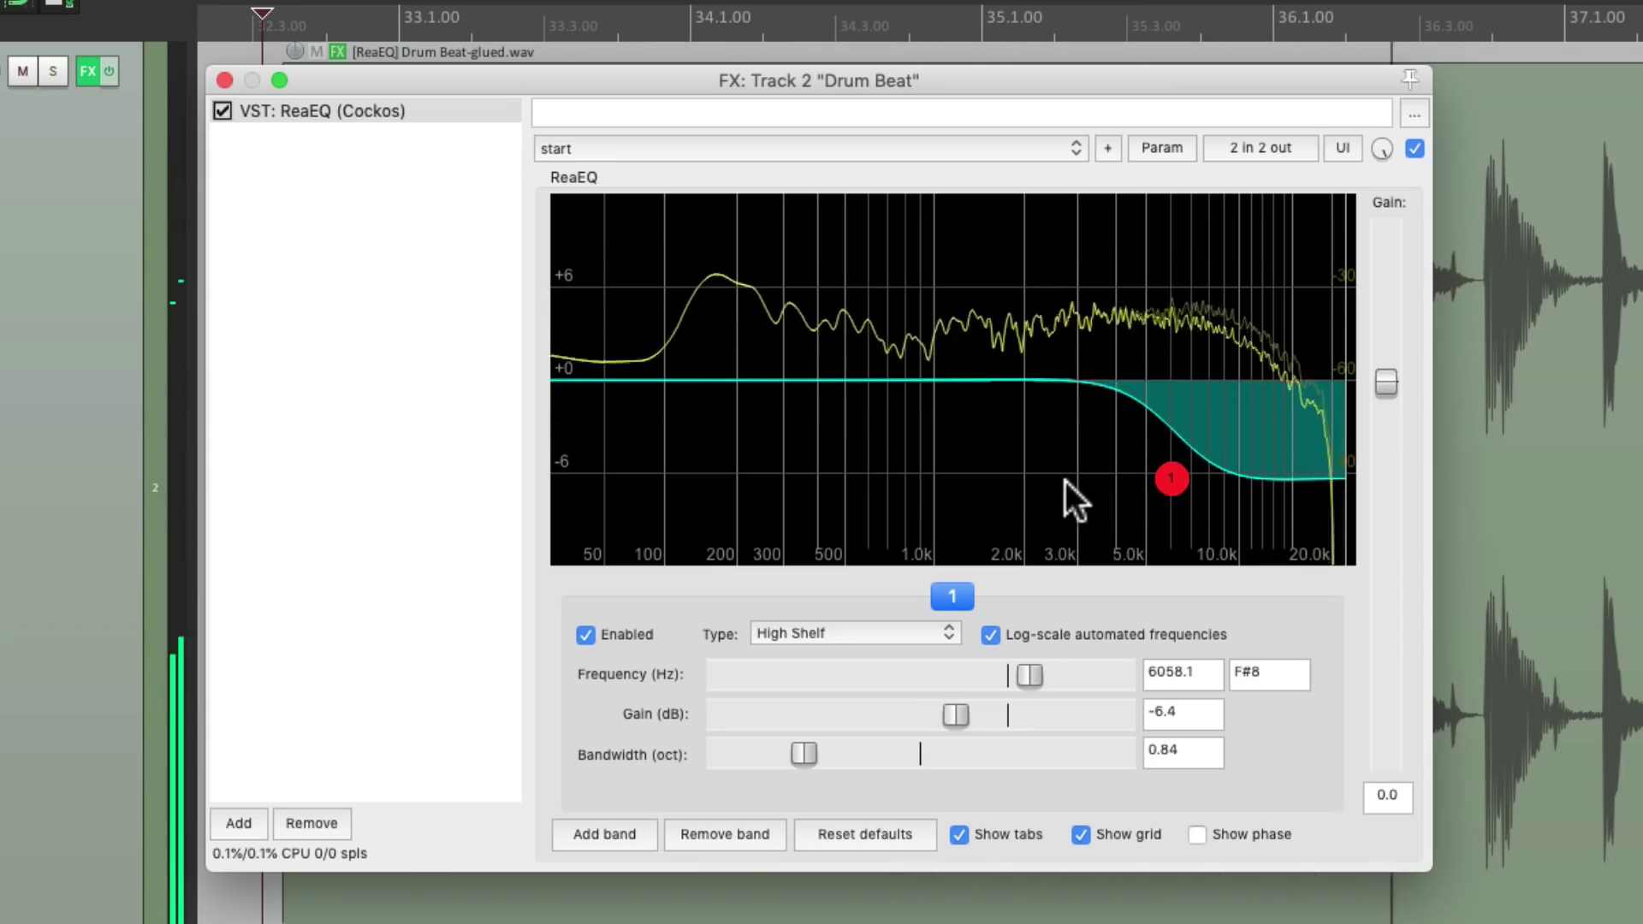
key("space")
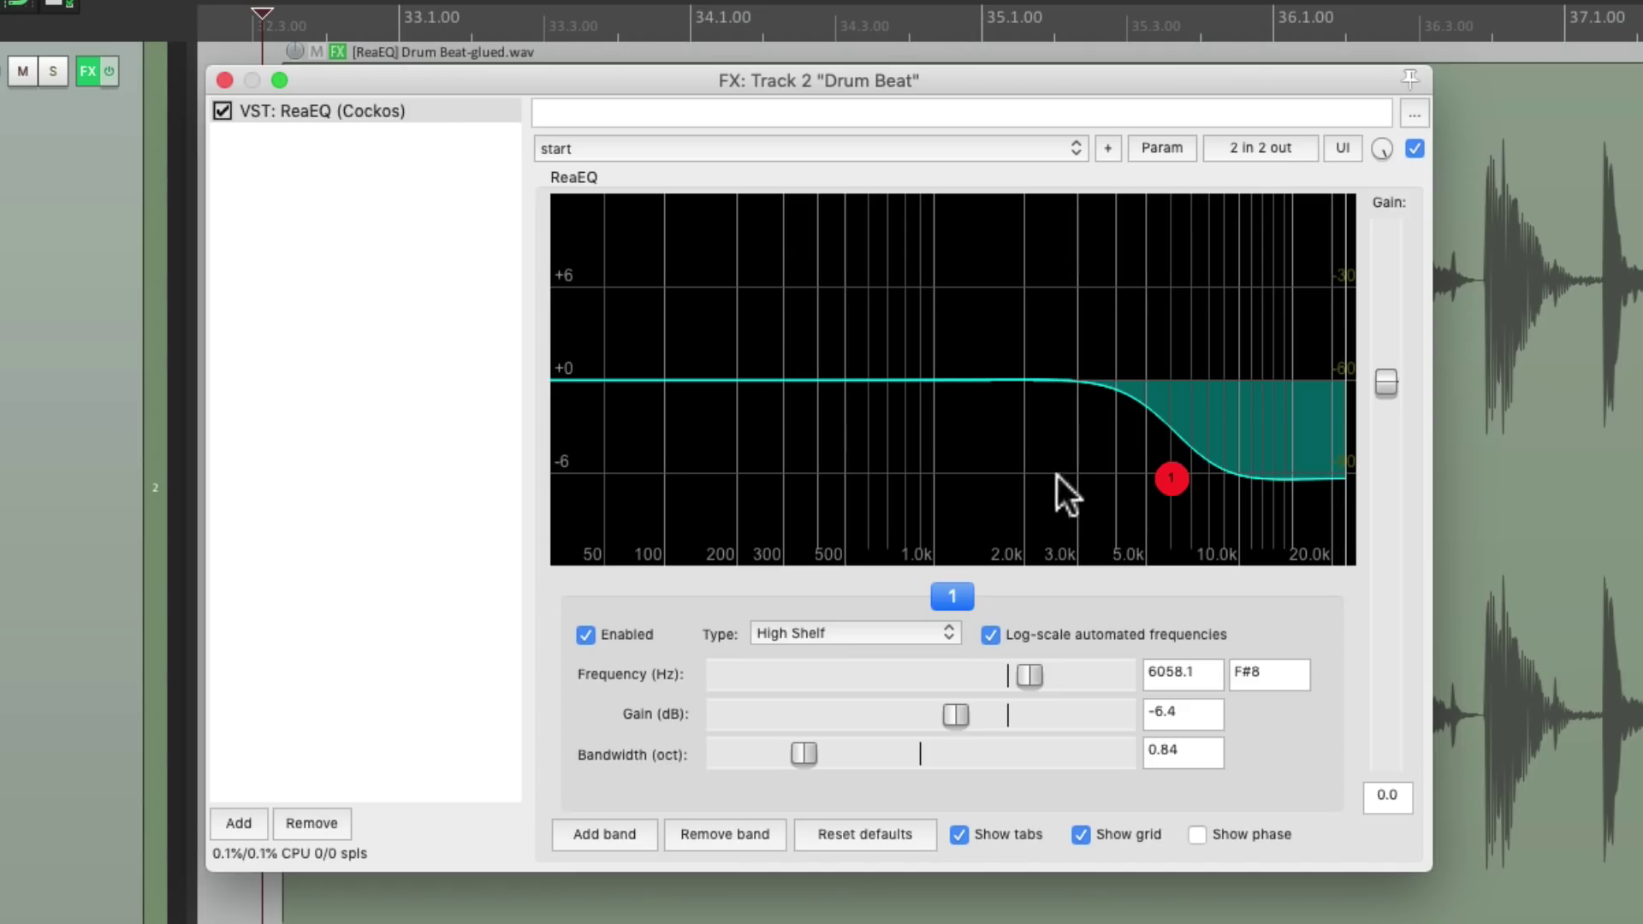
Step: Duplicate the ReaEQ, rename the copy 'Sidechain', and move it above the original ReaEQ
left_click(444, 120)
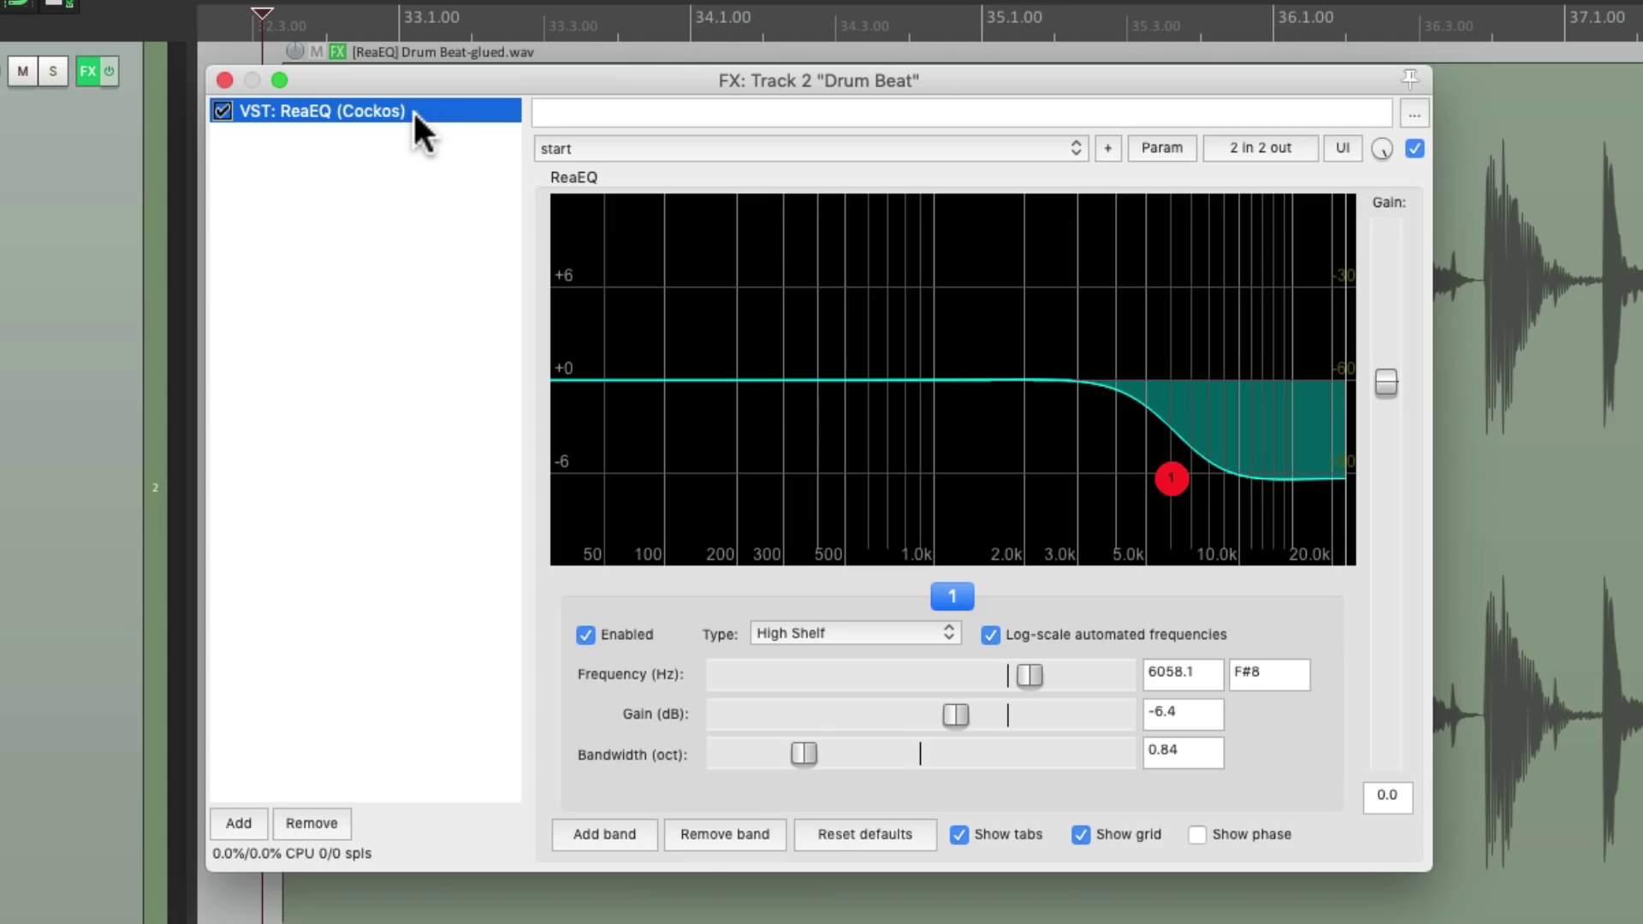
key("super+v")
right_click(362, 136)
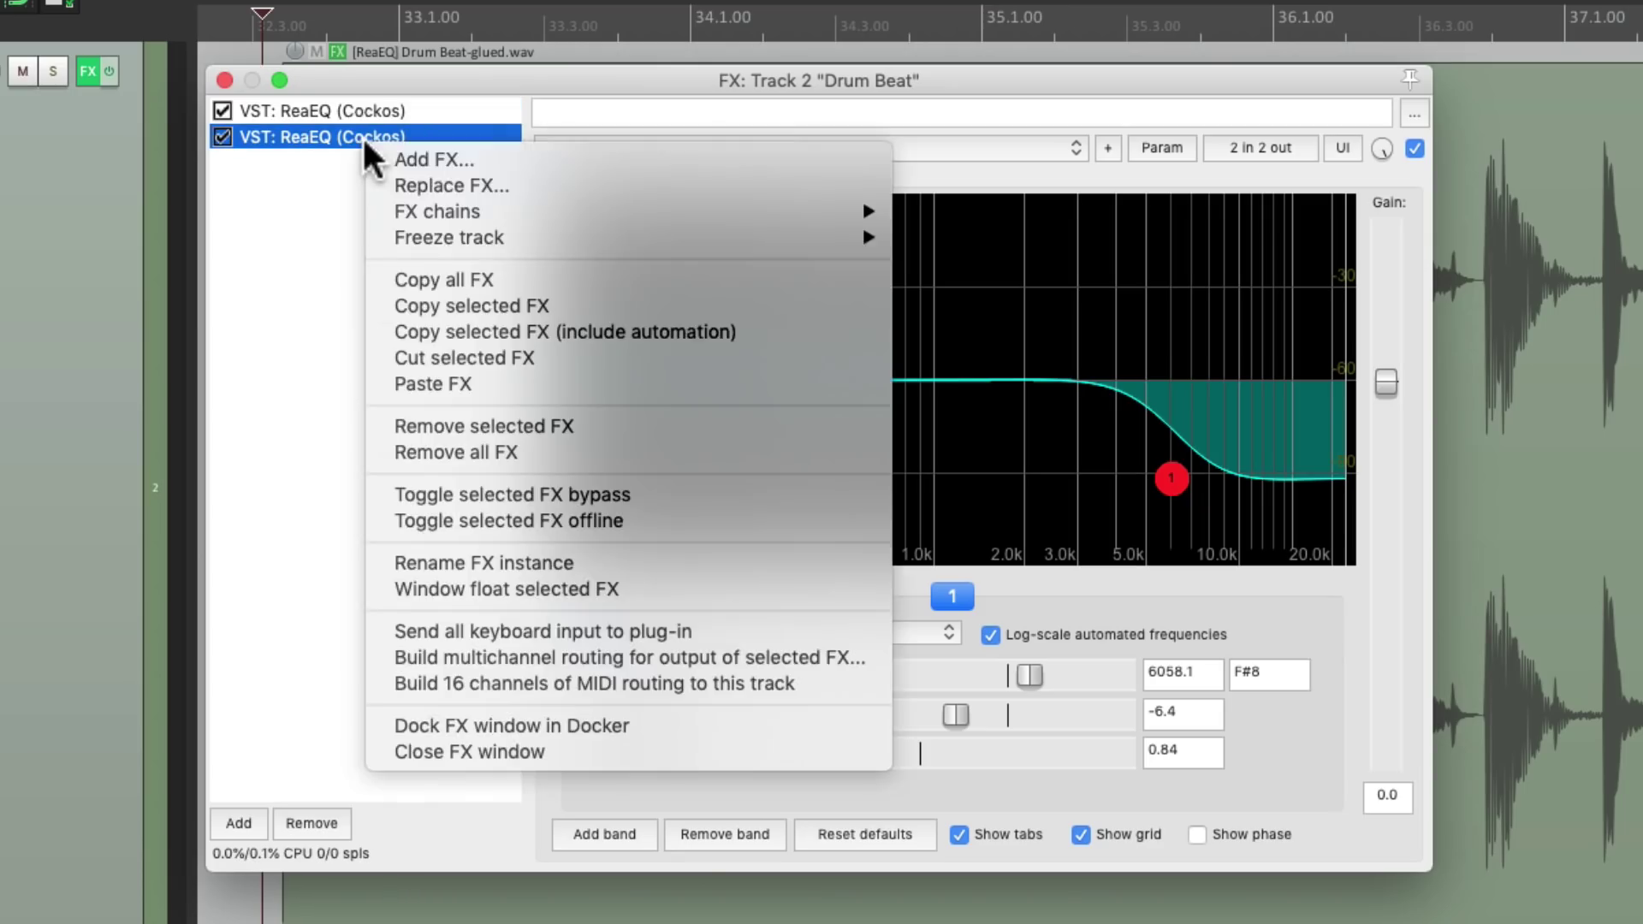
left_click(388, 561)
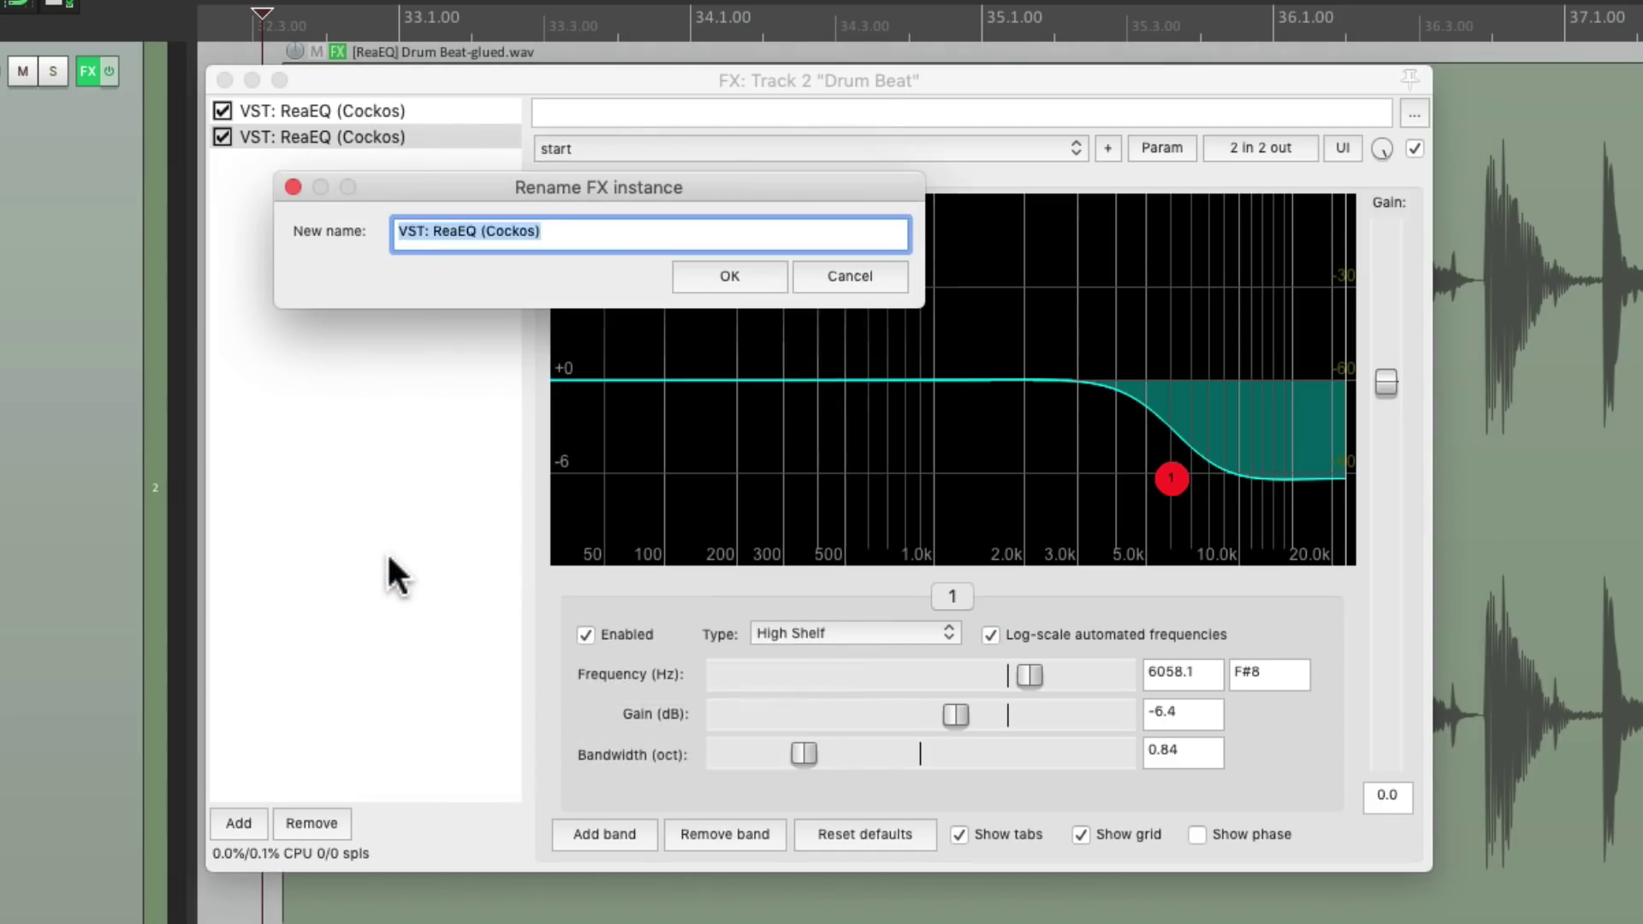
type("Sidechain")
key("Return")
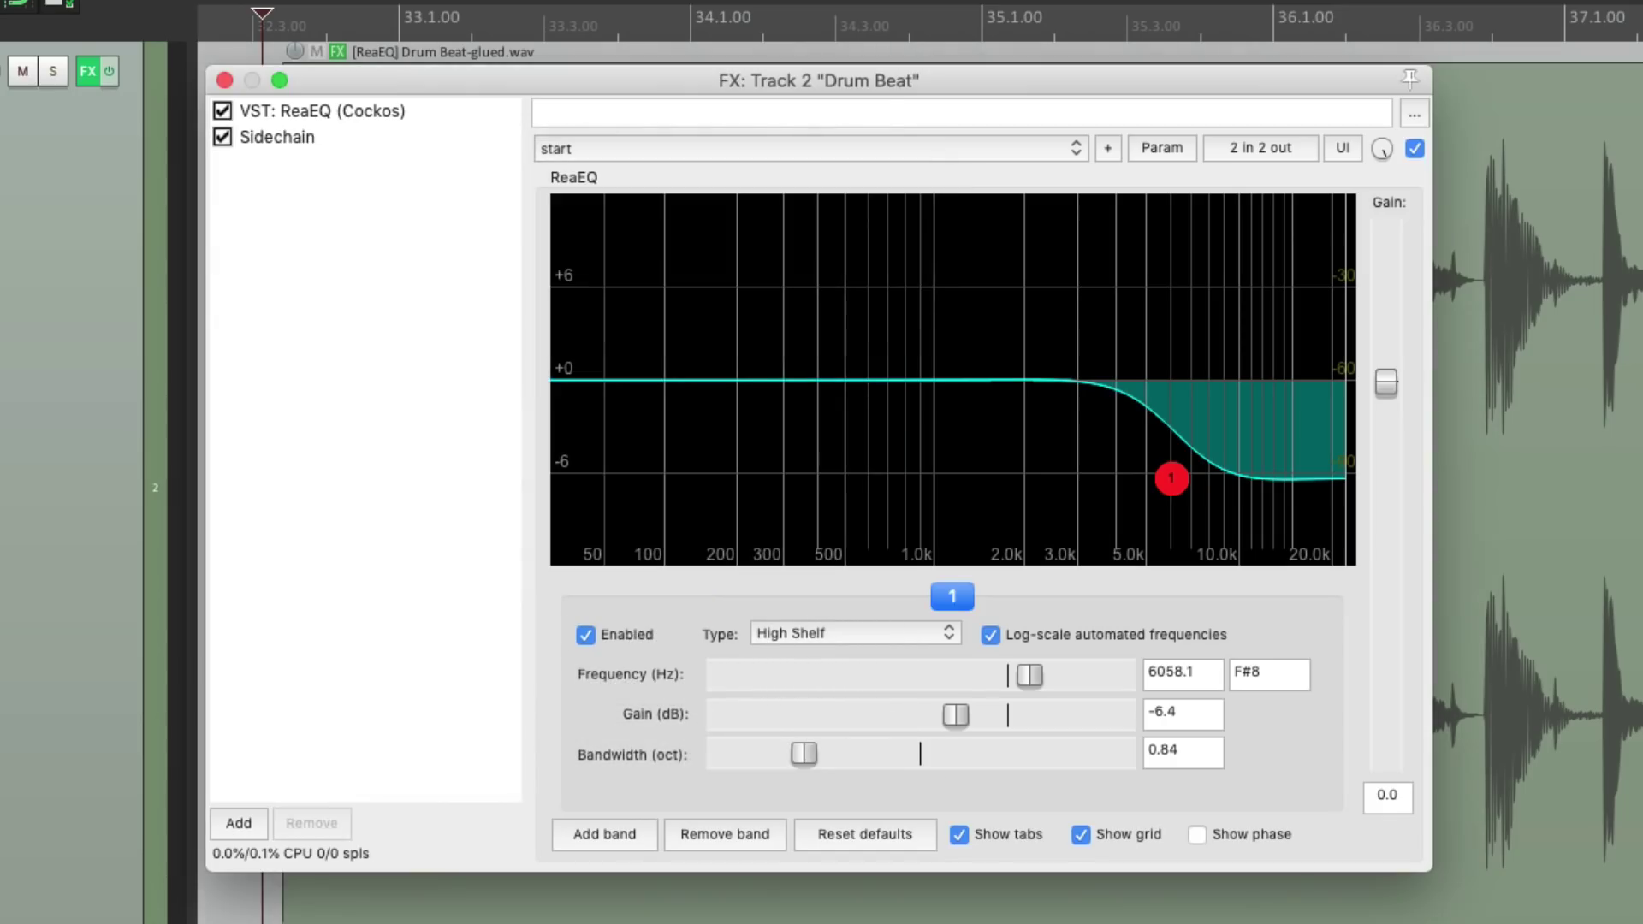
left_click(339, 137)
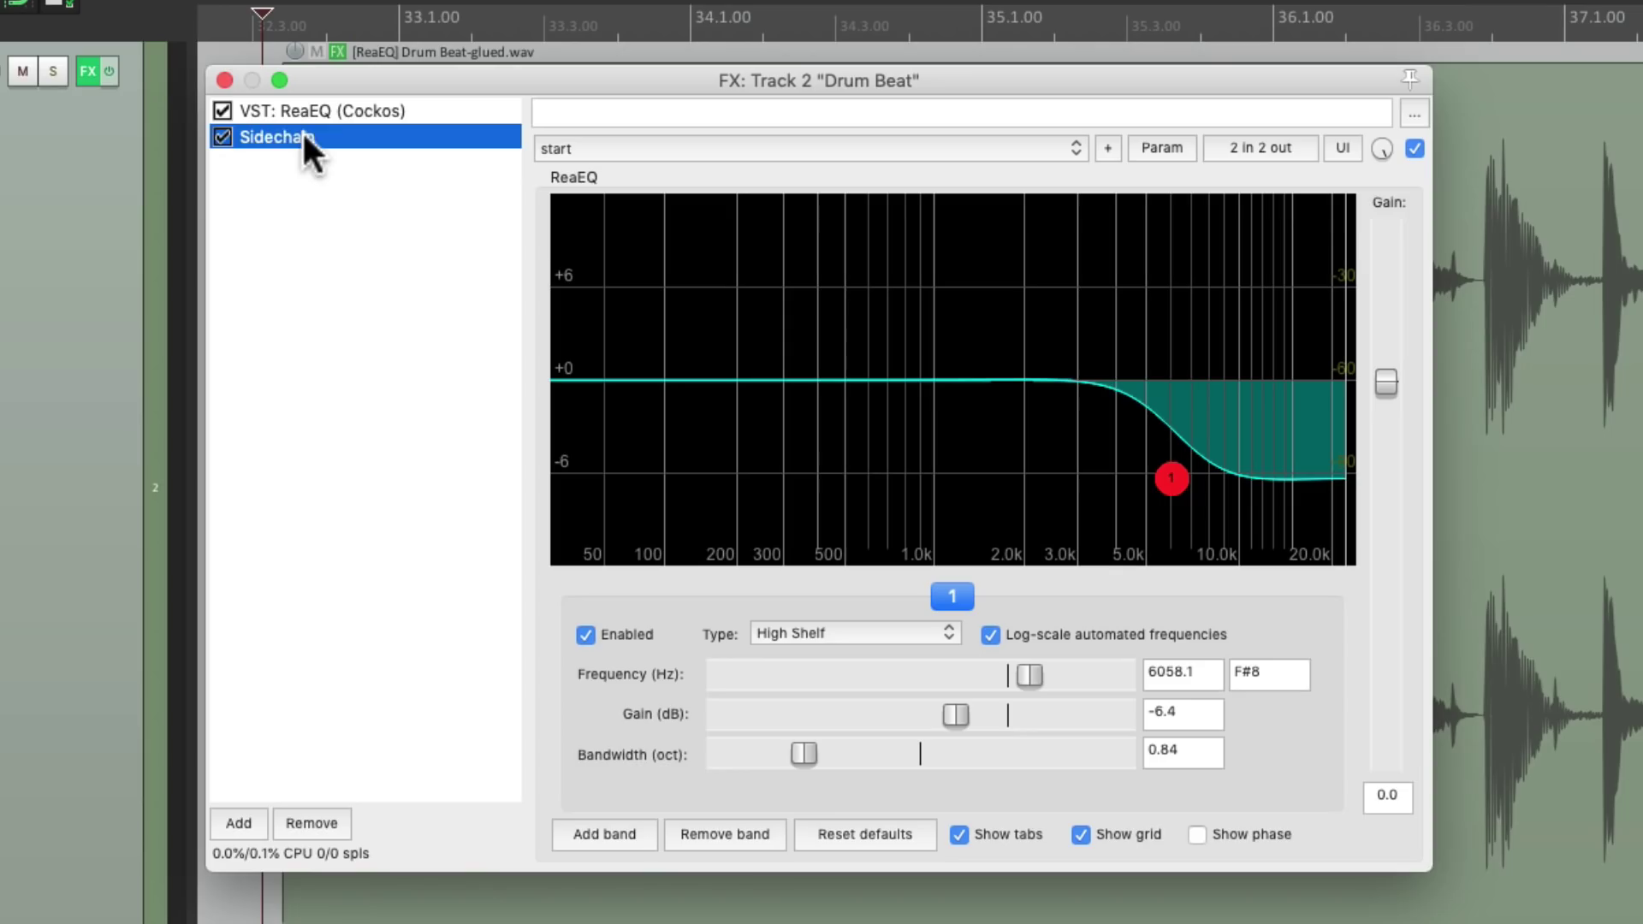
left_click_drag(302, 130, 315, 107)
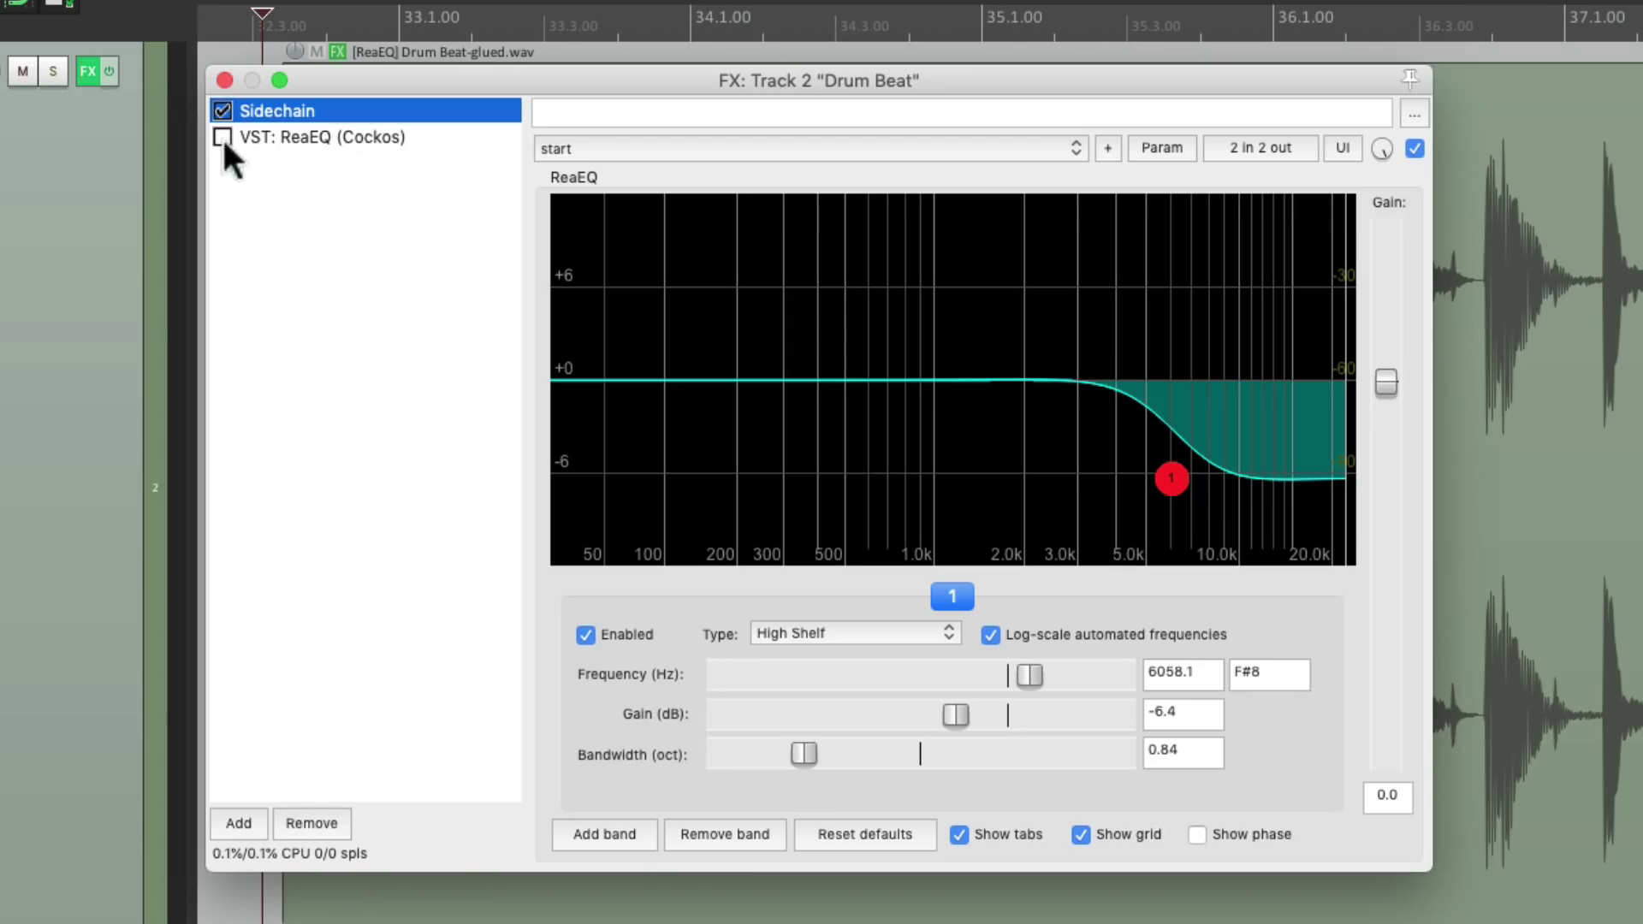
Step: Flip band 1 into a boost and add a high-pass band 2 at 3477 Hz
right_click(1172, 478)
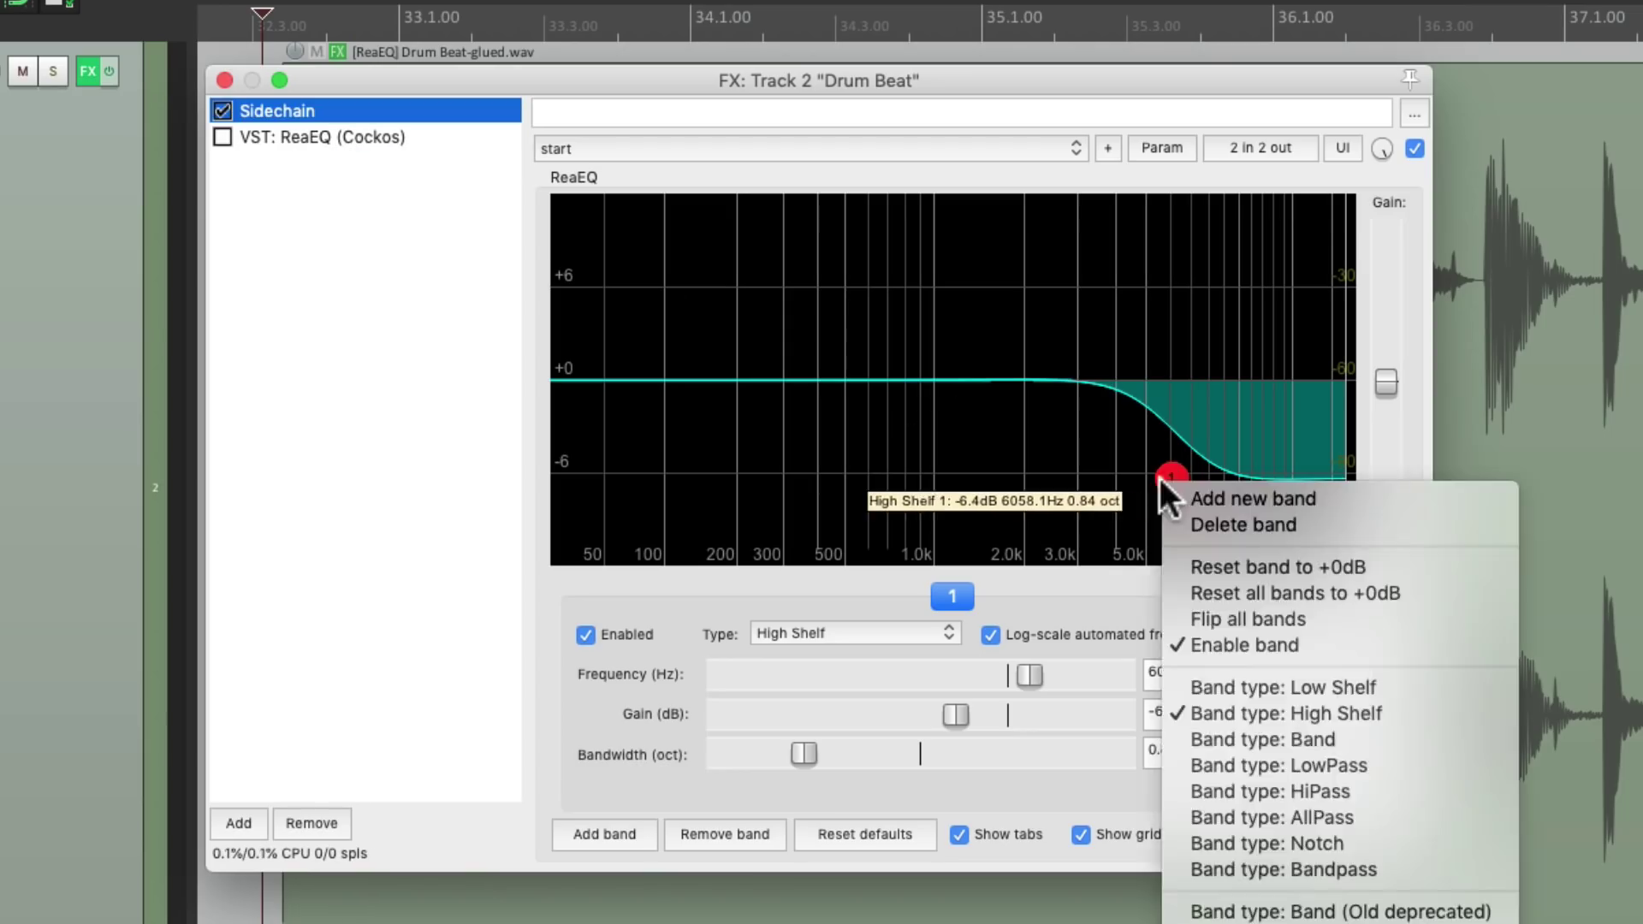
left_click(1178, 623)
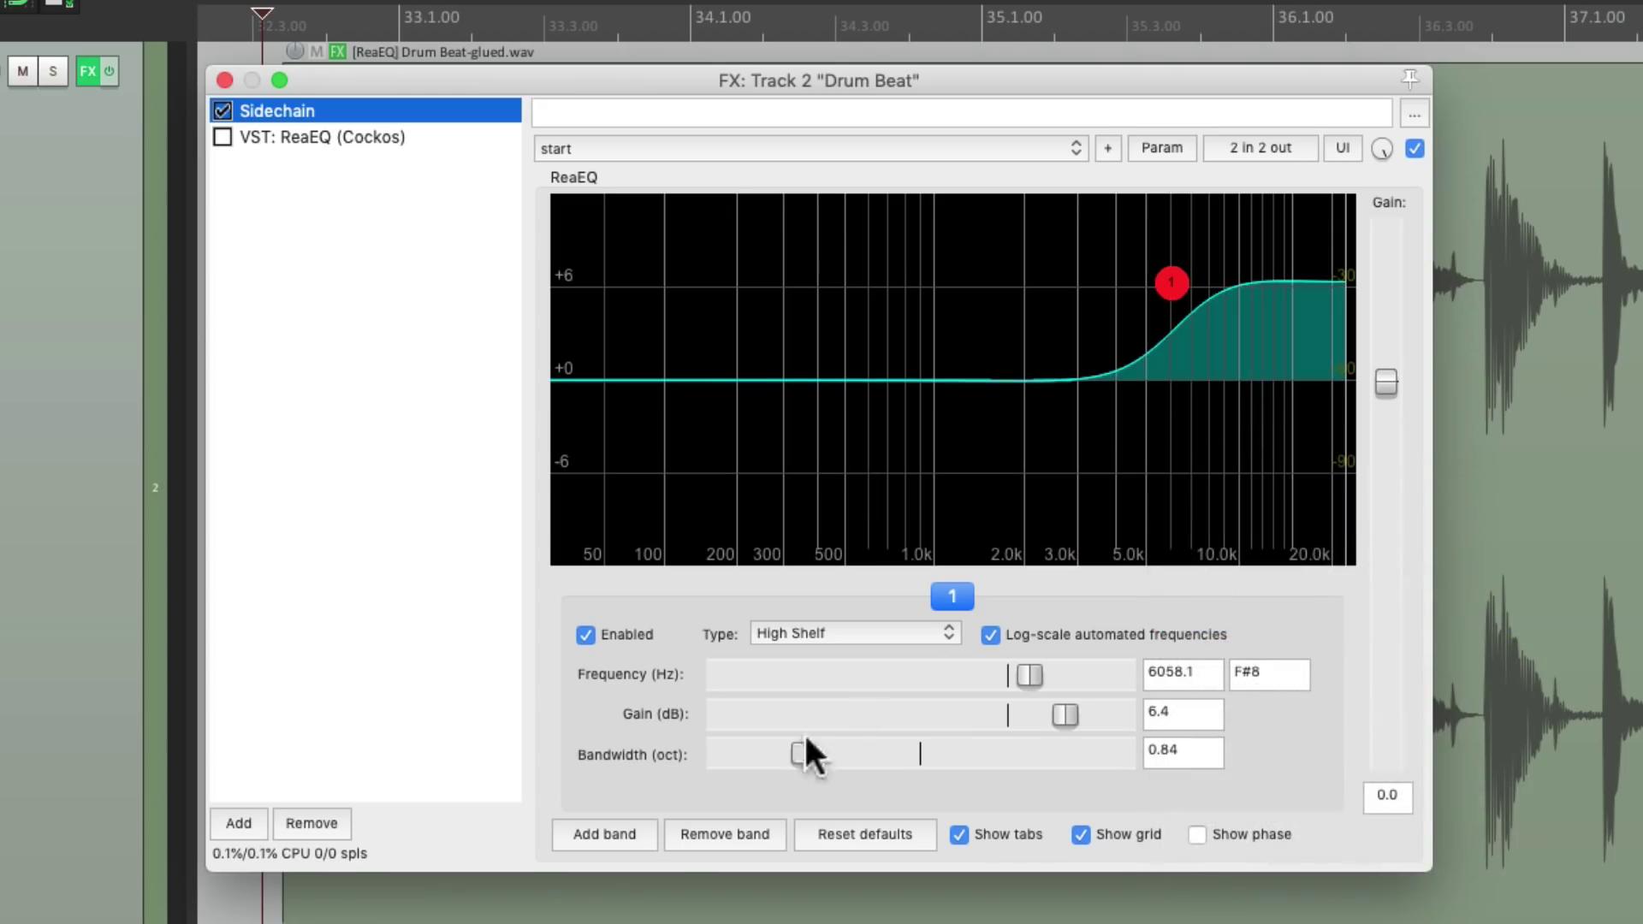
left_click(629, 834)
left_click(834, 630)
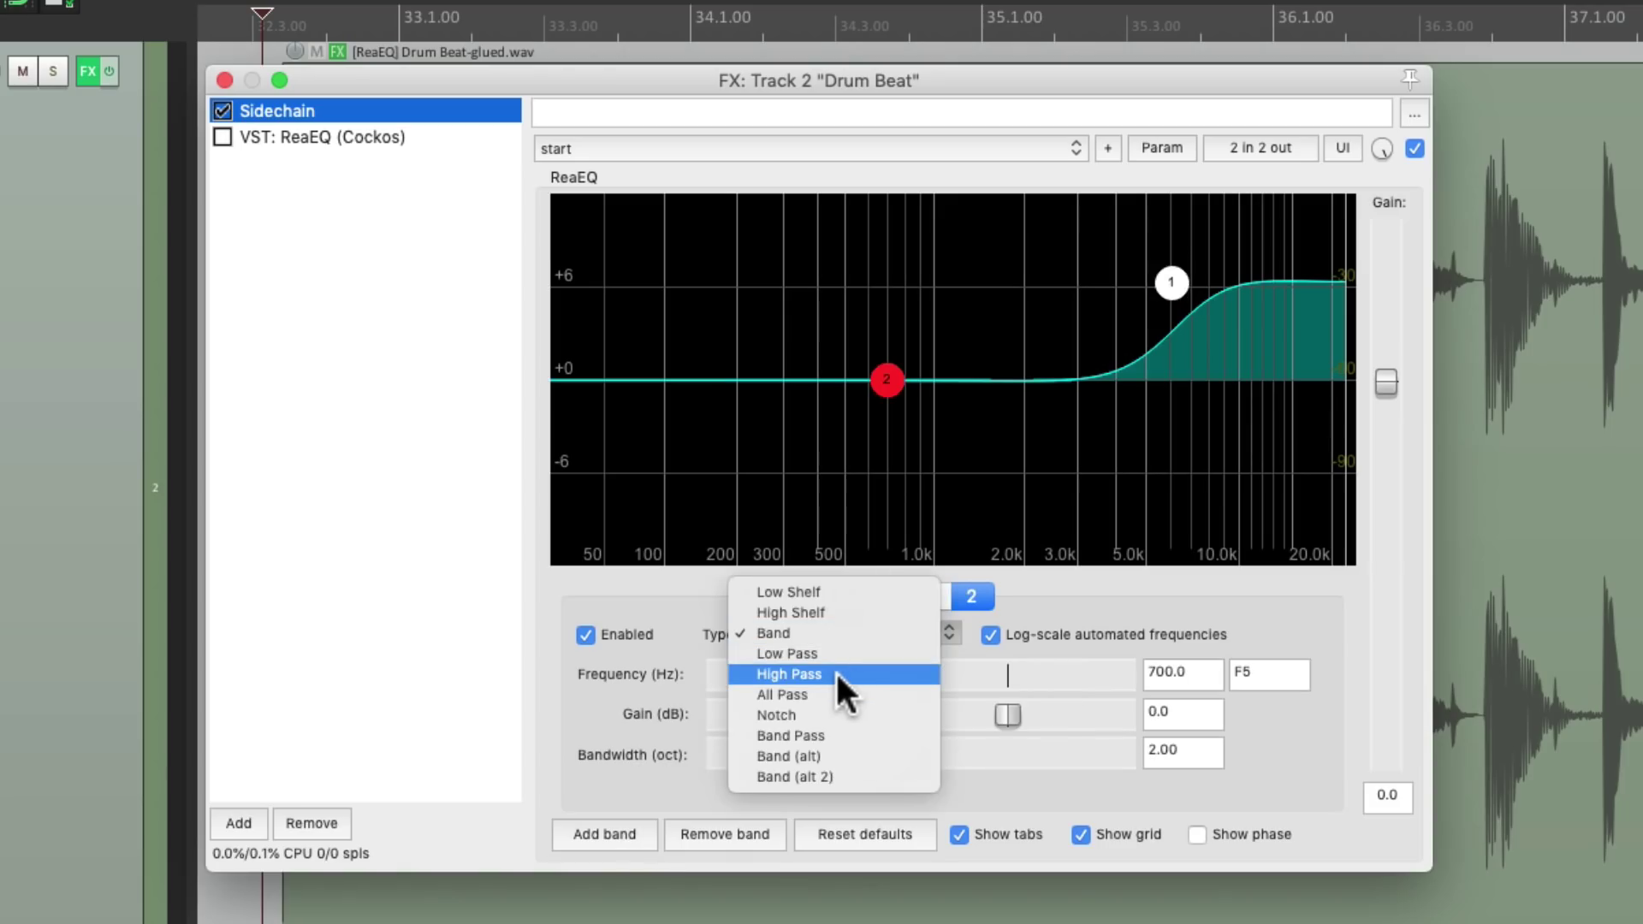
left_click(834, 673)
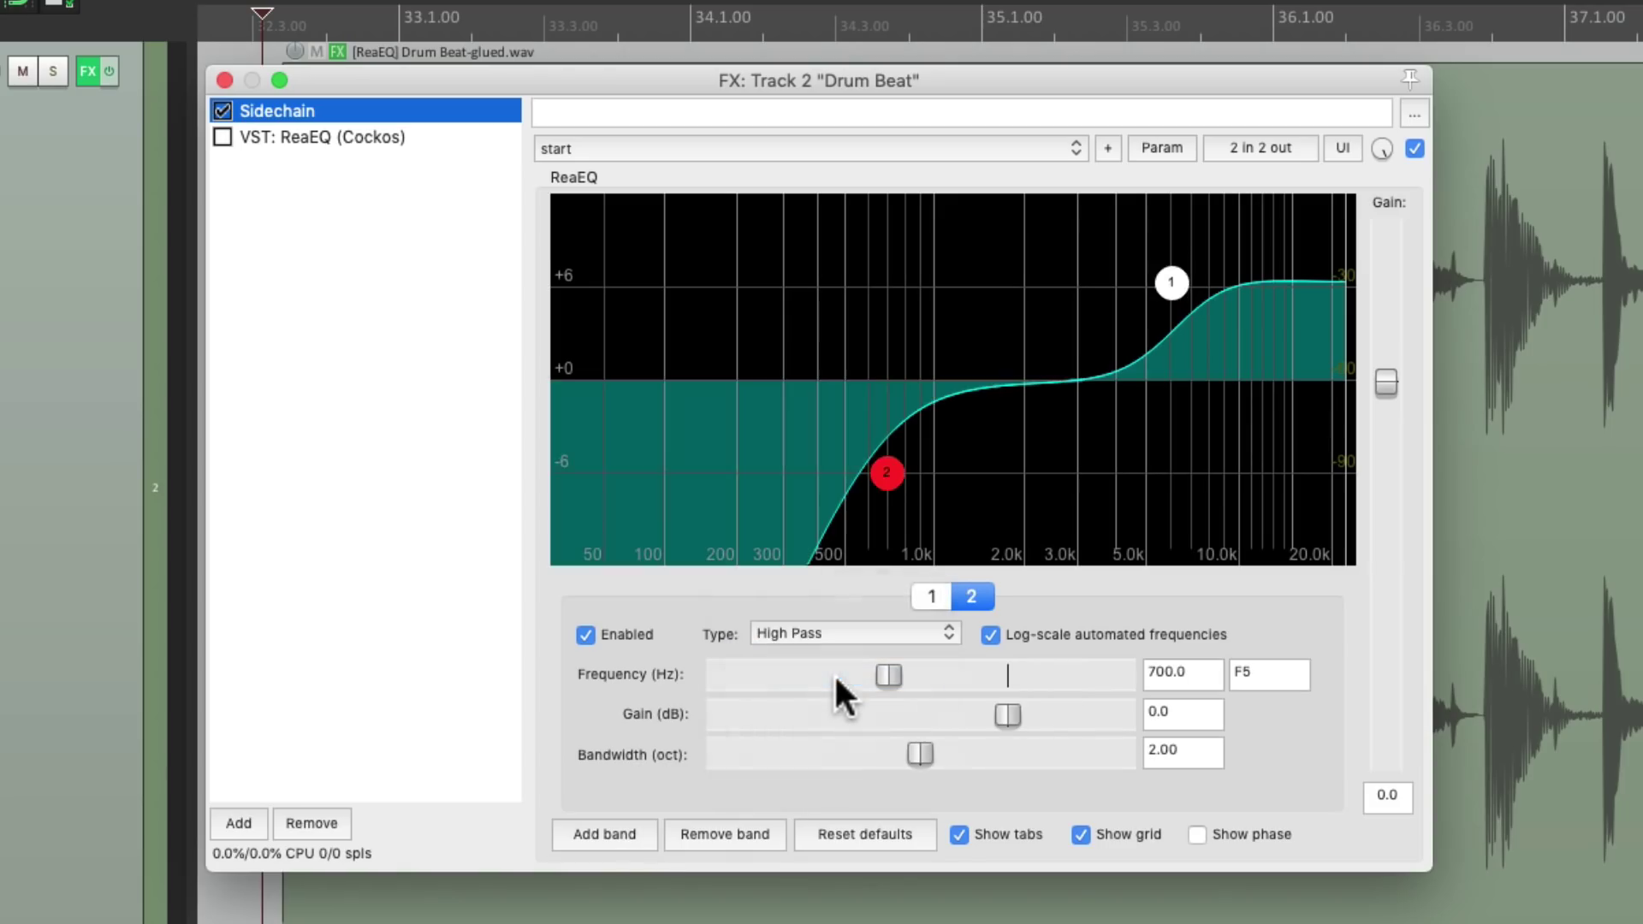
left_click_drag(884, 471, 1089, 470)
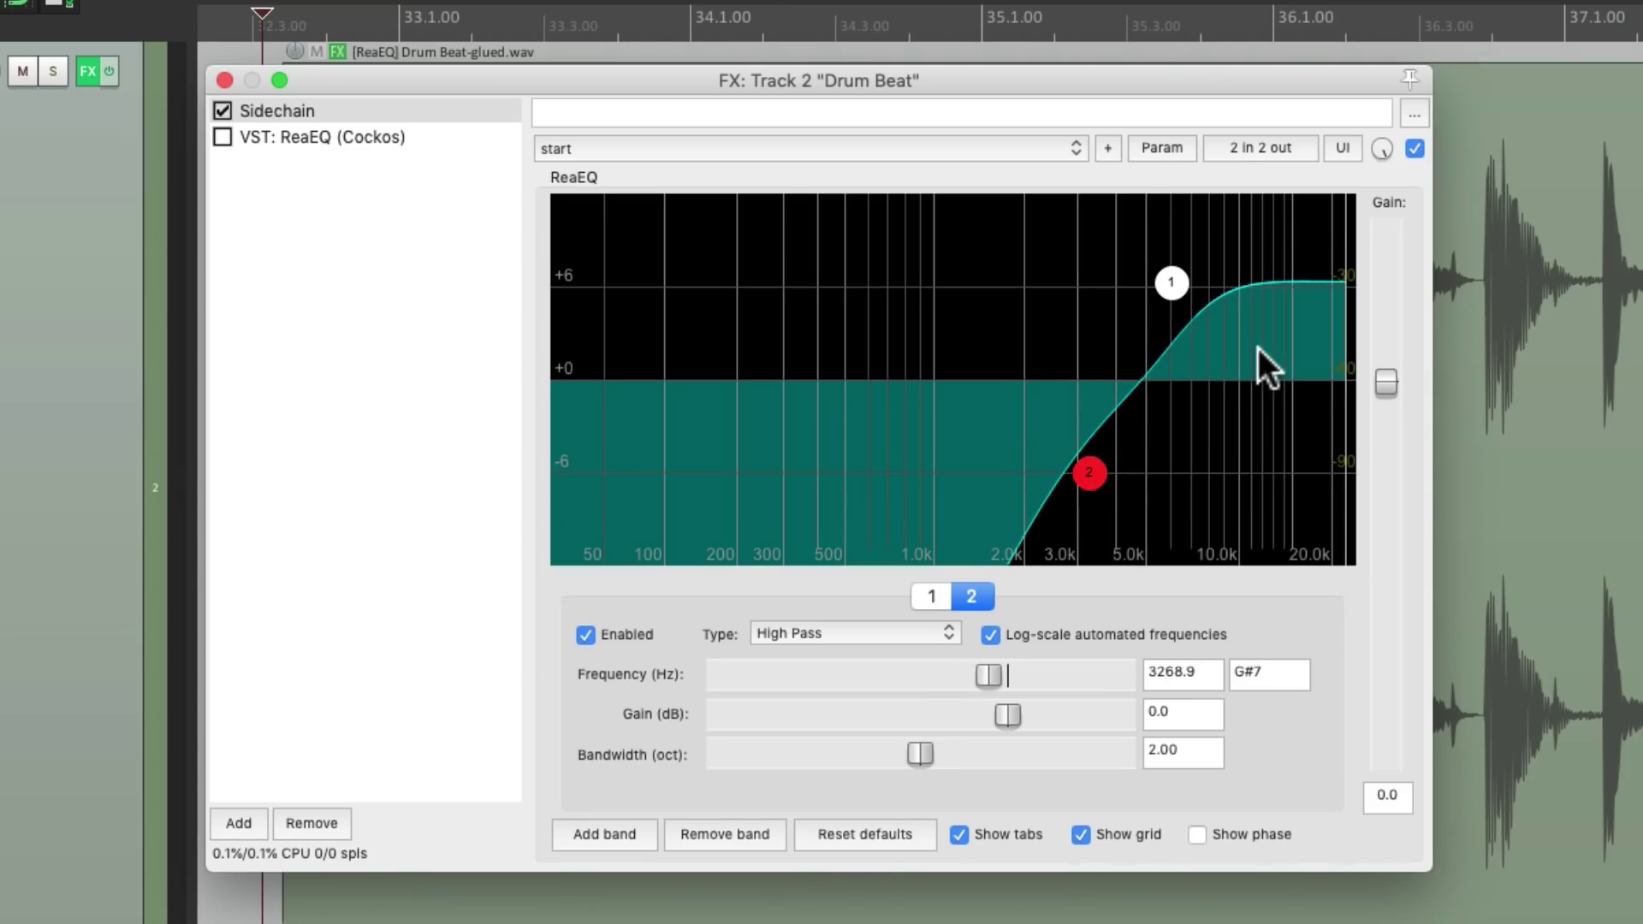
key("space")
left_click_drag(1091, 471, 1098, 471)
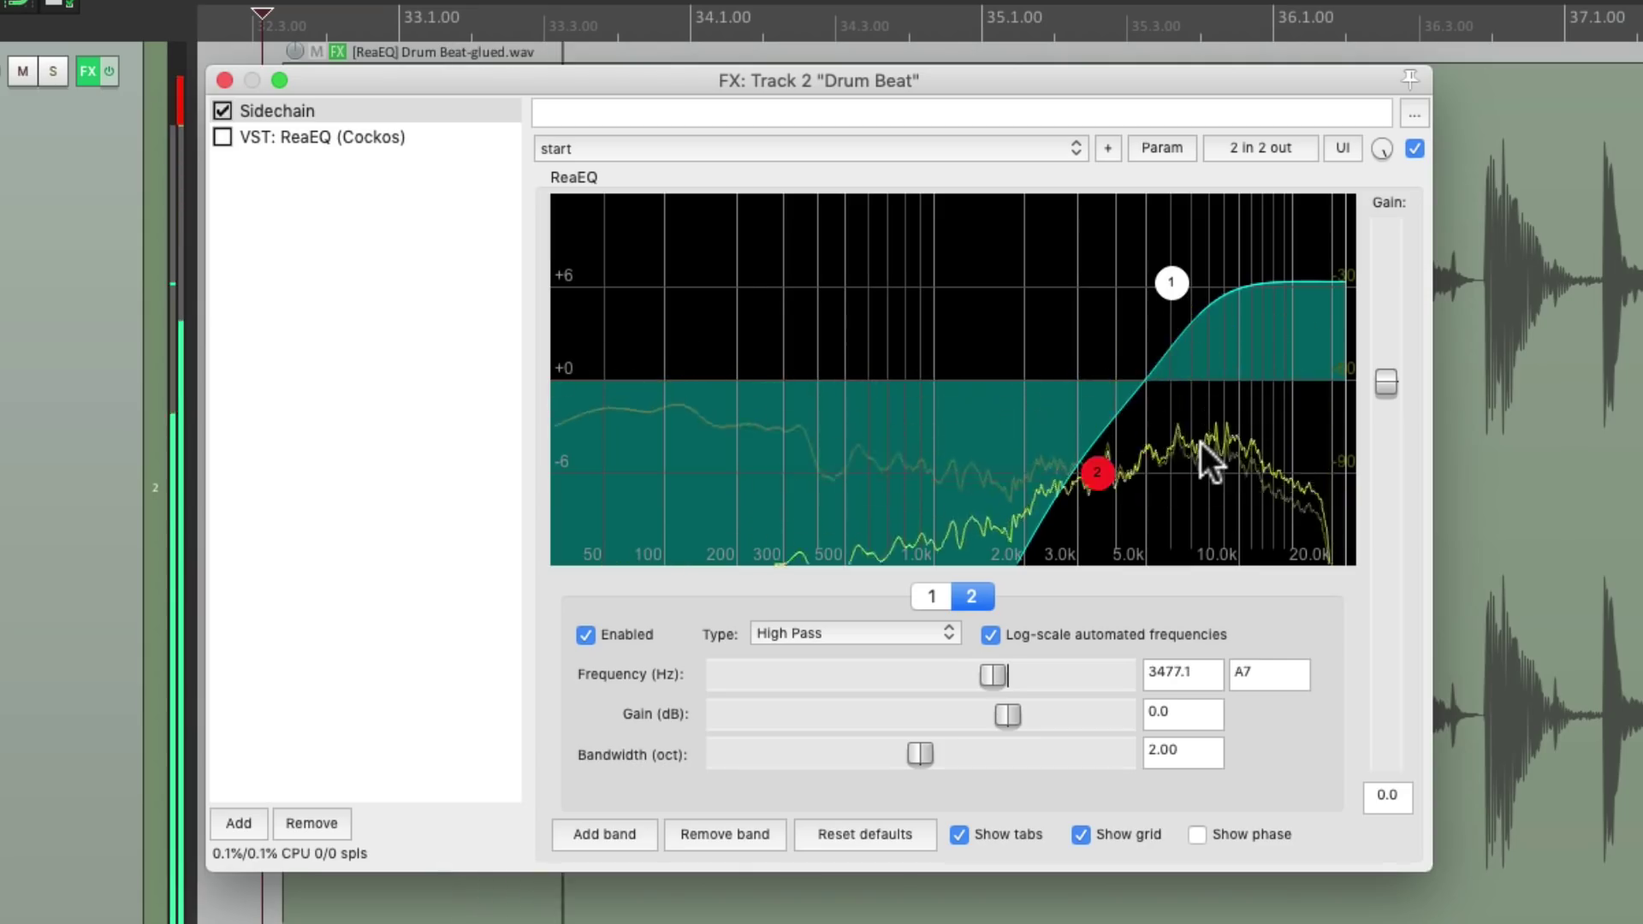
key("space")
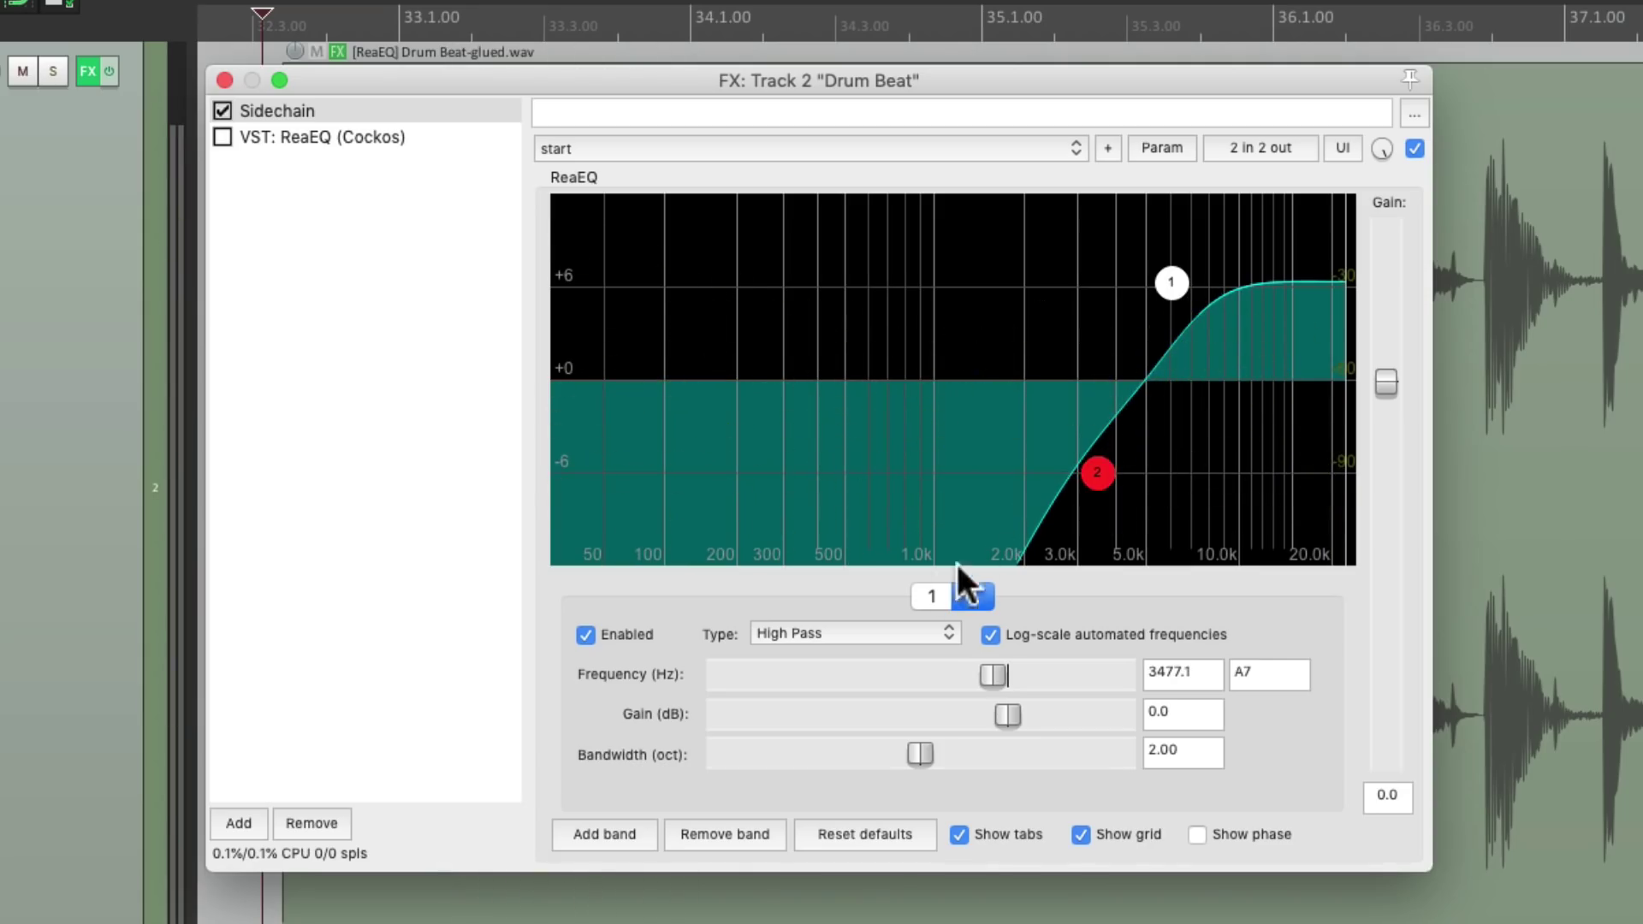
Step: Make band 1 a bell boosting 8.3 dB near 9798 Hz, with output gain -1.9
left_click(931, 596)
left_click(833, 633)
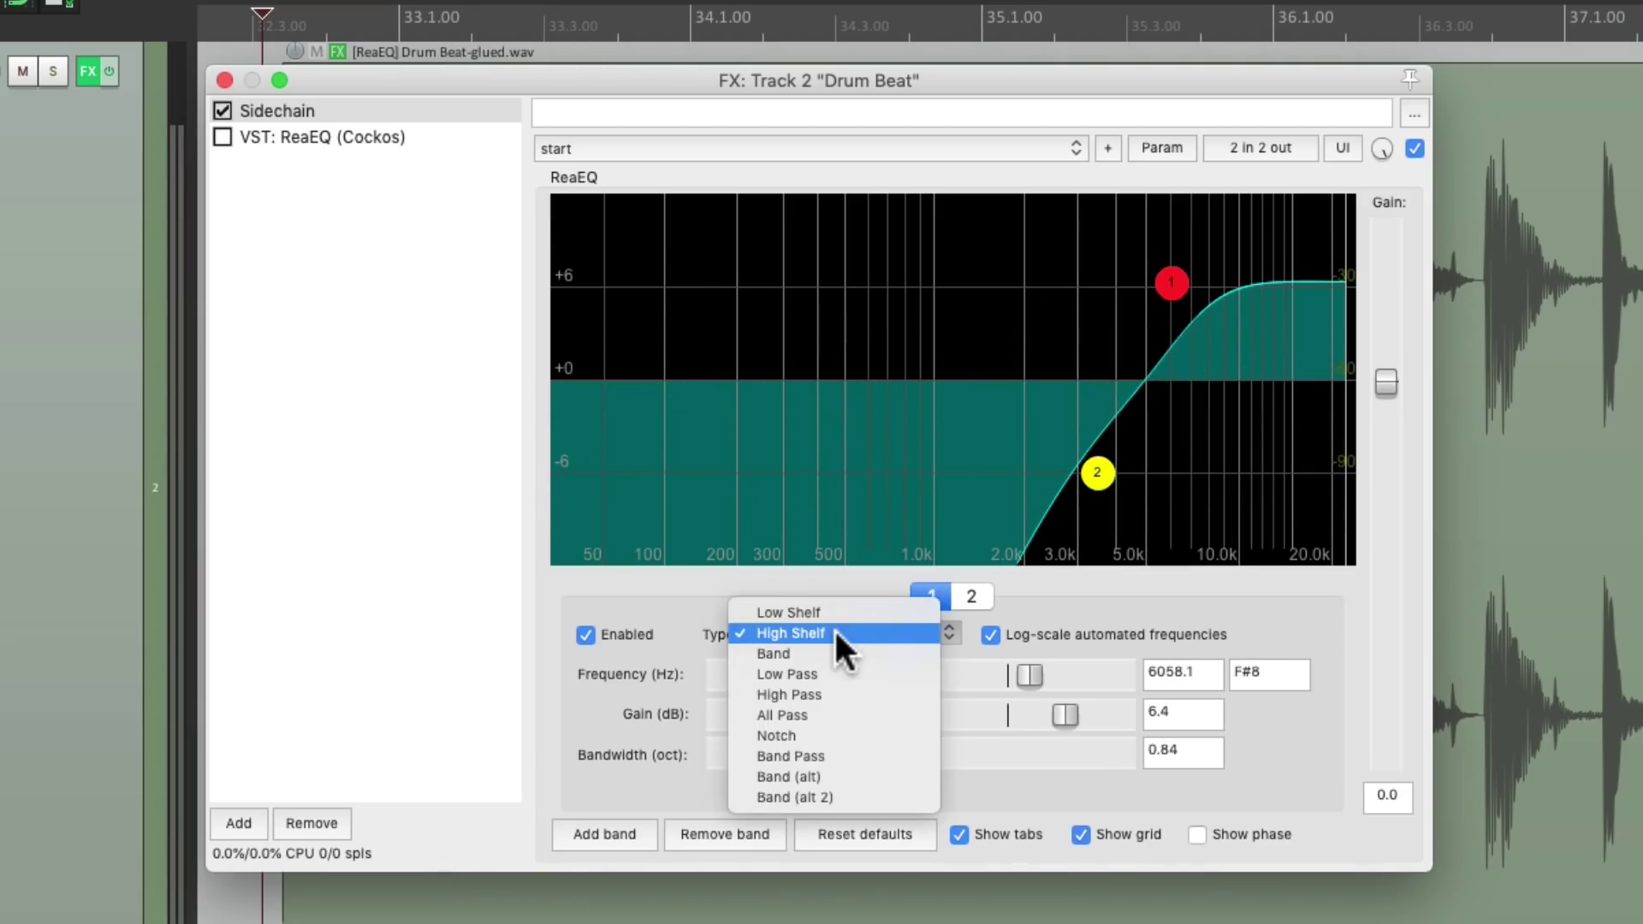
left_click(845, 652)
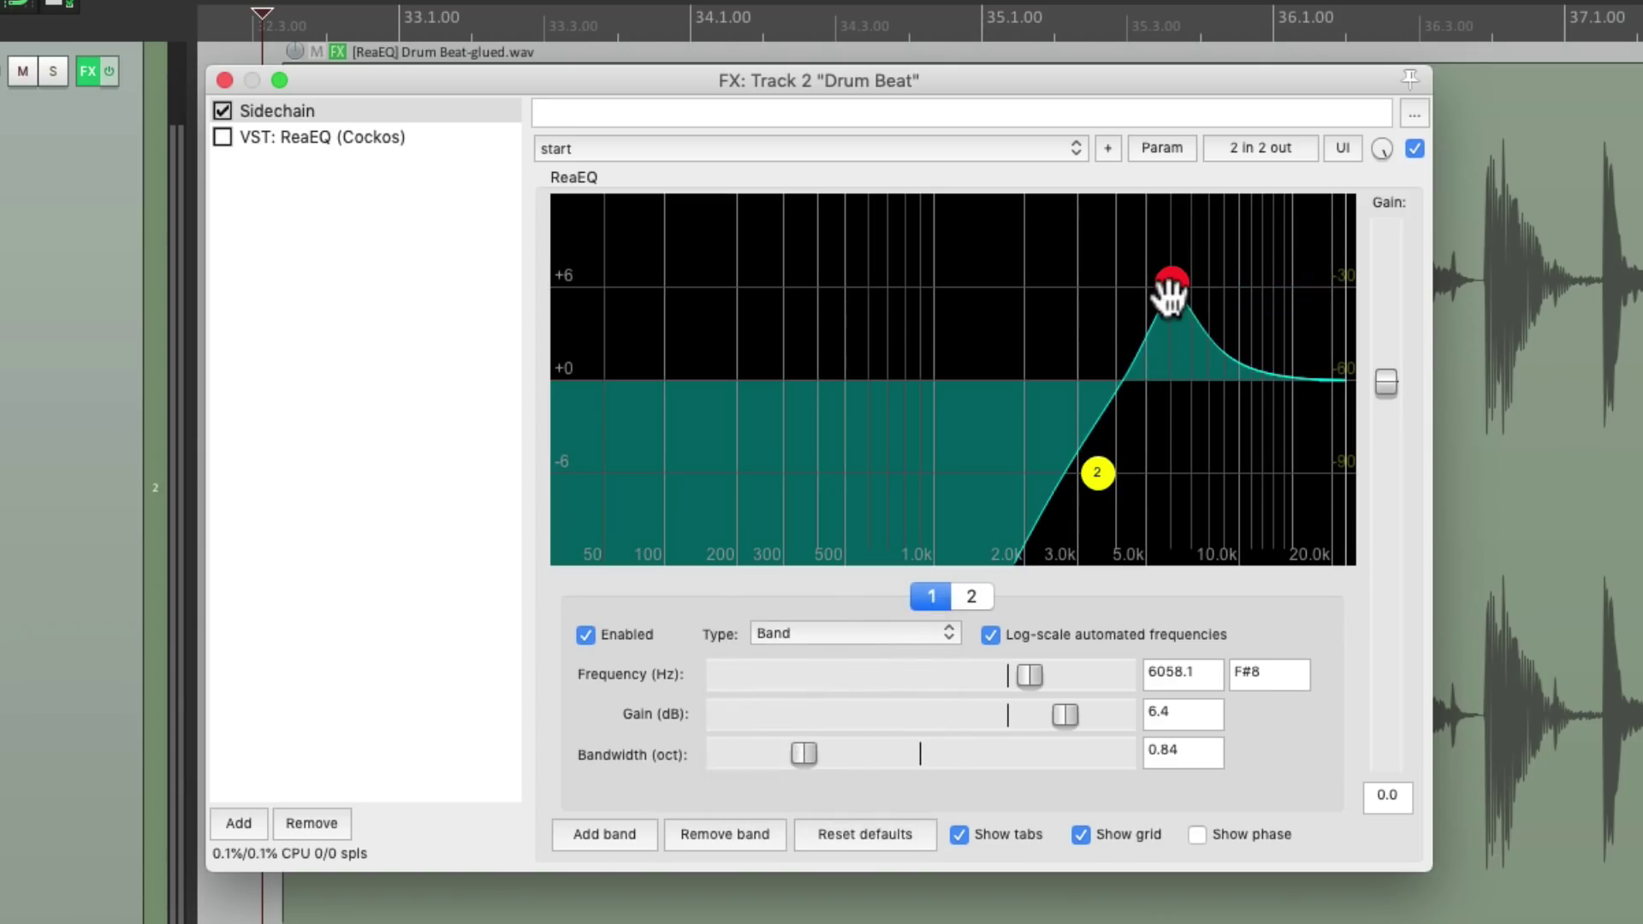
left_click_drag(1171, 290, 1233, 252)
key("space")
left_click_drag(1378, 382, 1376, 397)
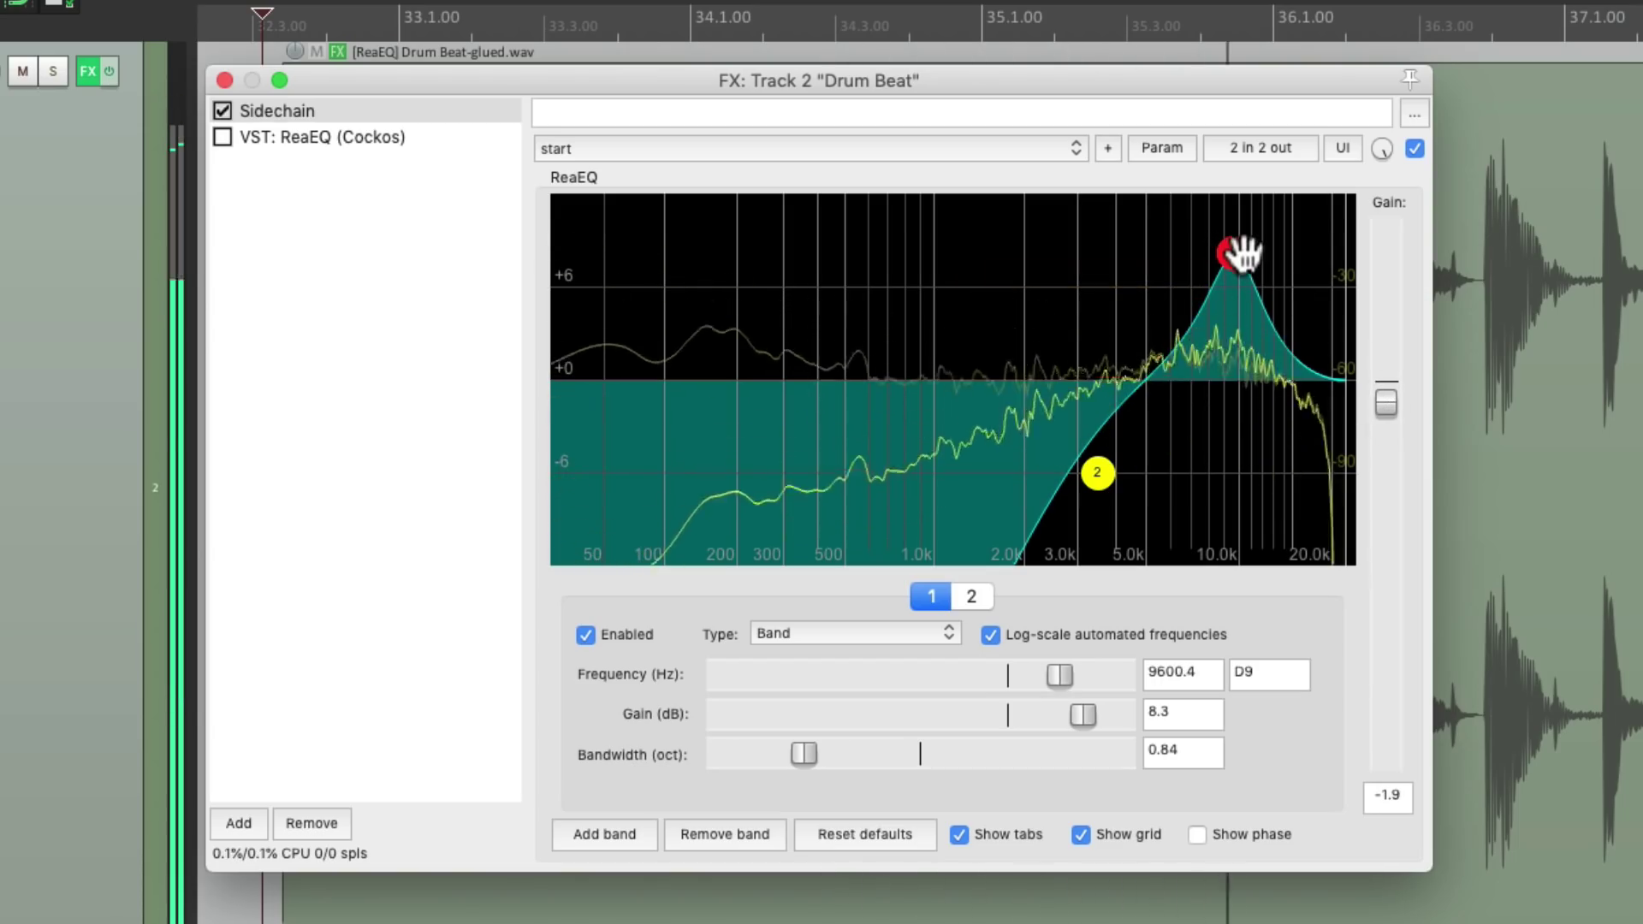
left_click_drag(1241, 251, 1246, 250)
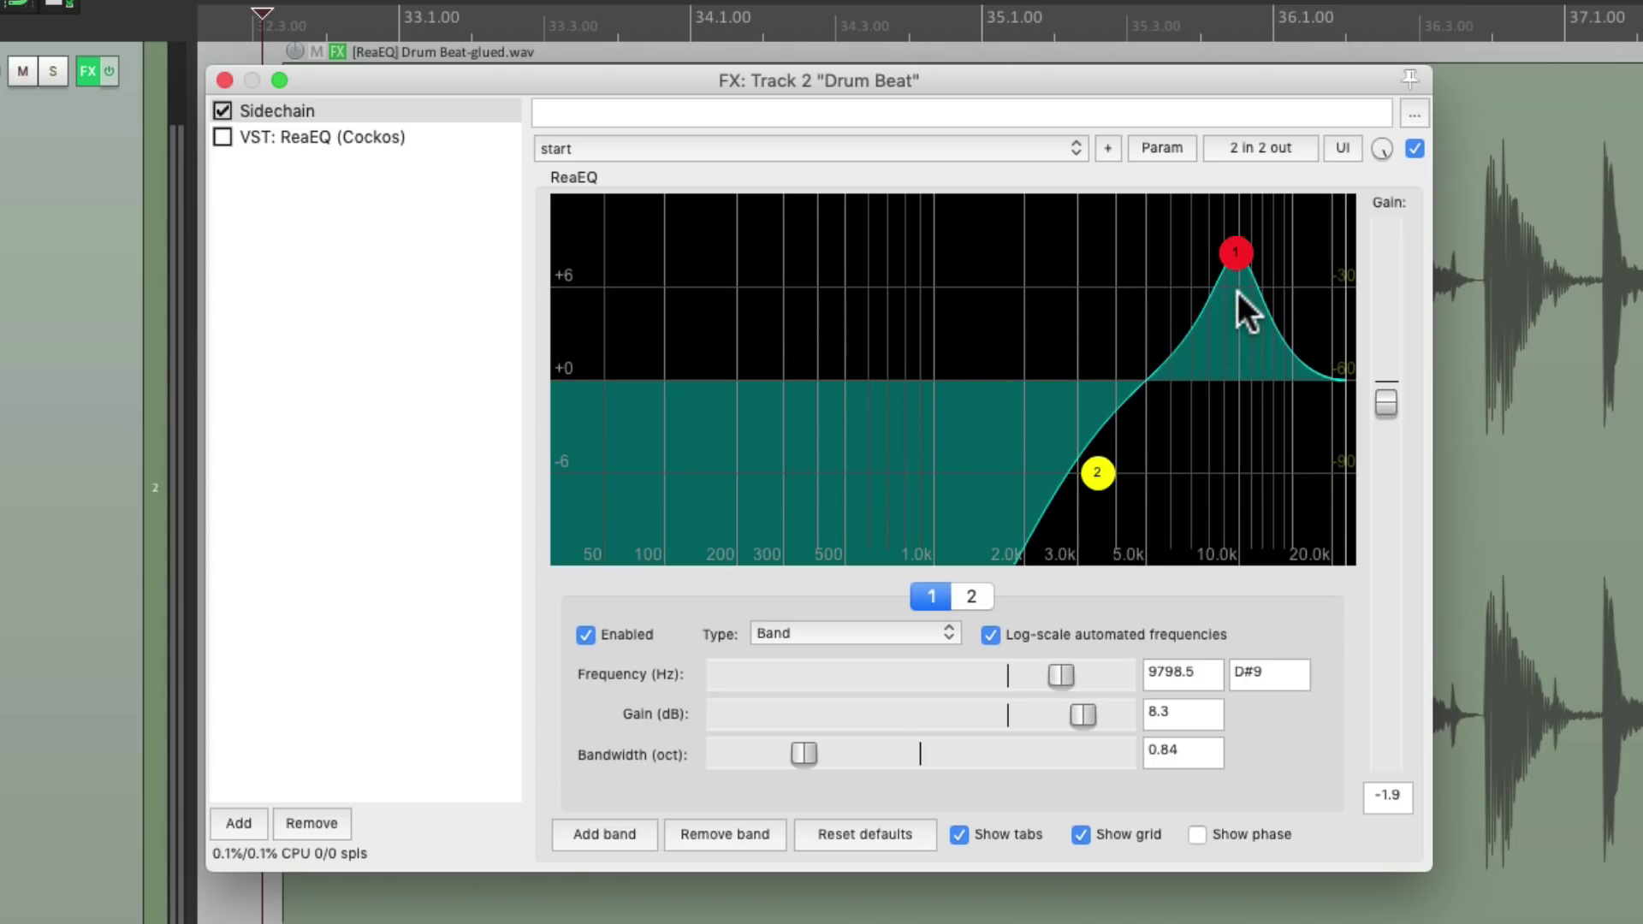
Step: Route the Sidechain EQ output to channels 3/4 and re-enable the original ReaEQ
left_click(1233, 147)
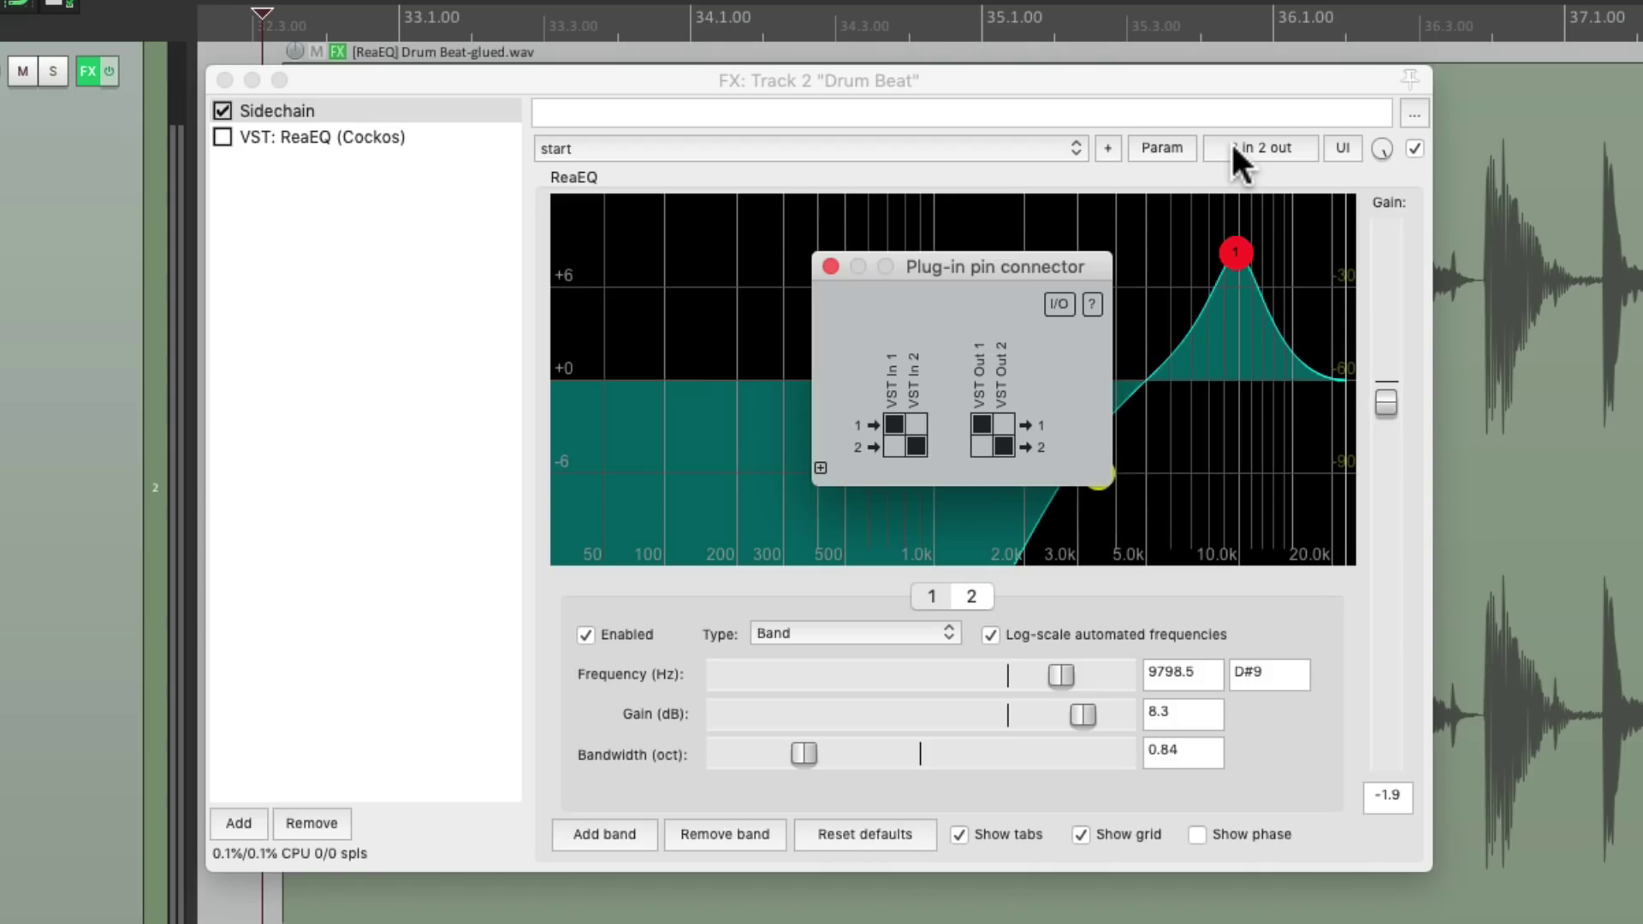
left_click(819, 467)
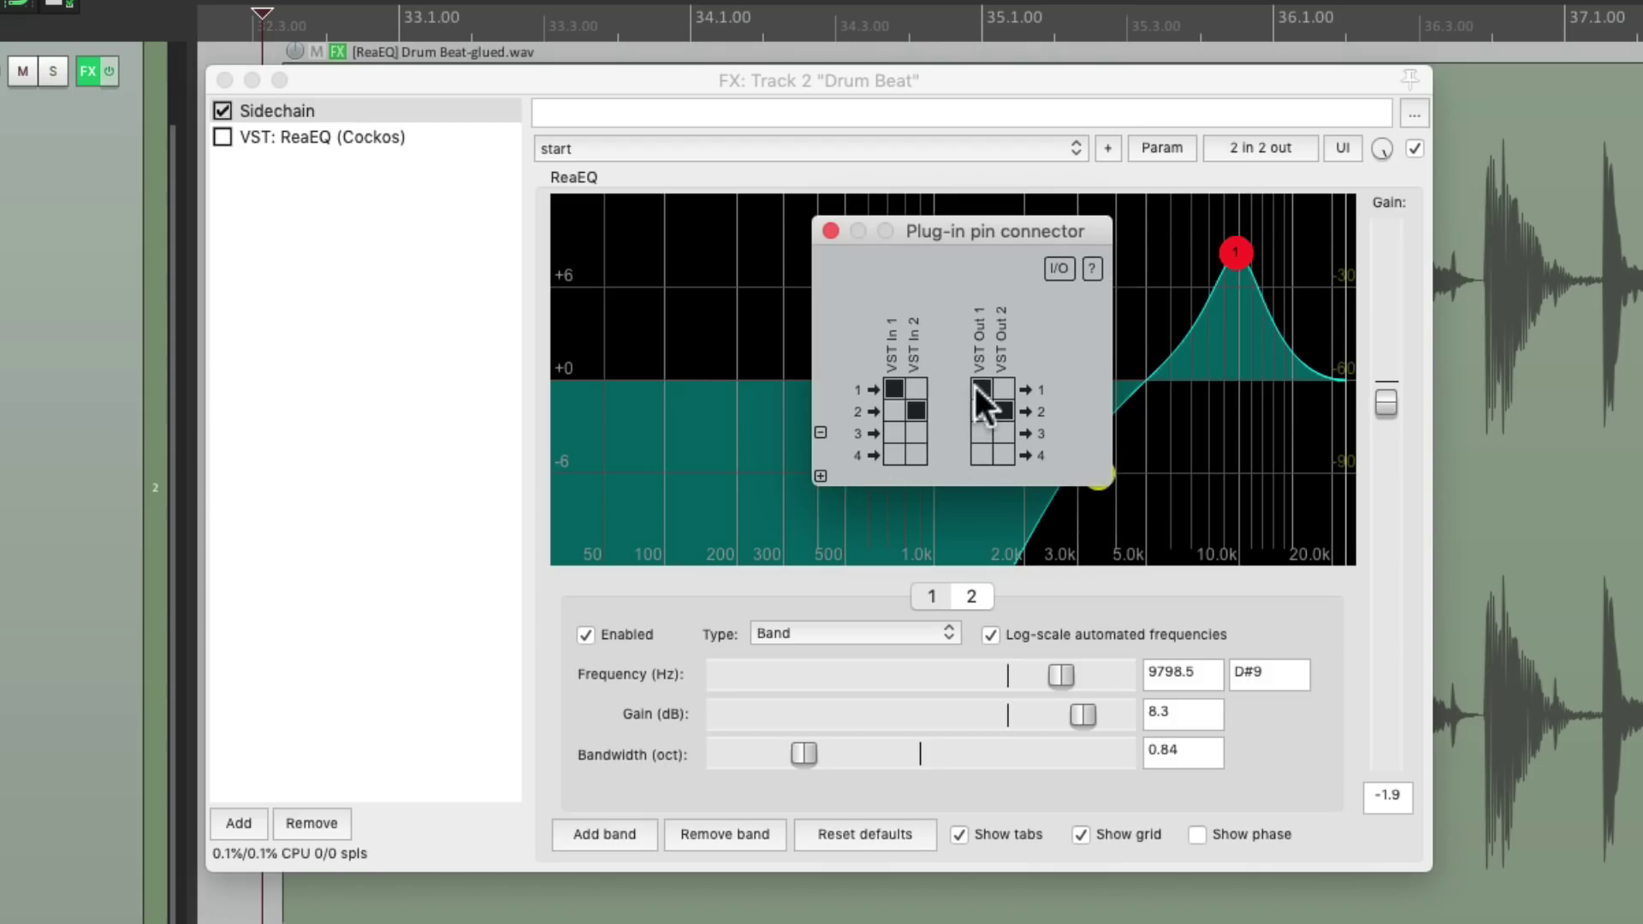
left_click(1002, 455)
left_click(981, 433)
left_click(828, 229)
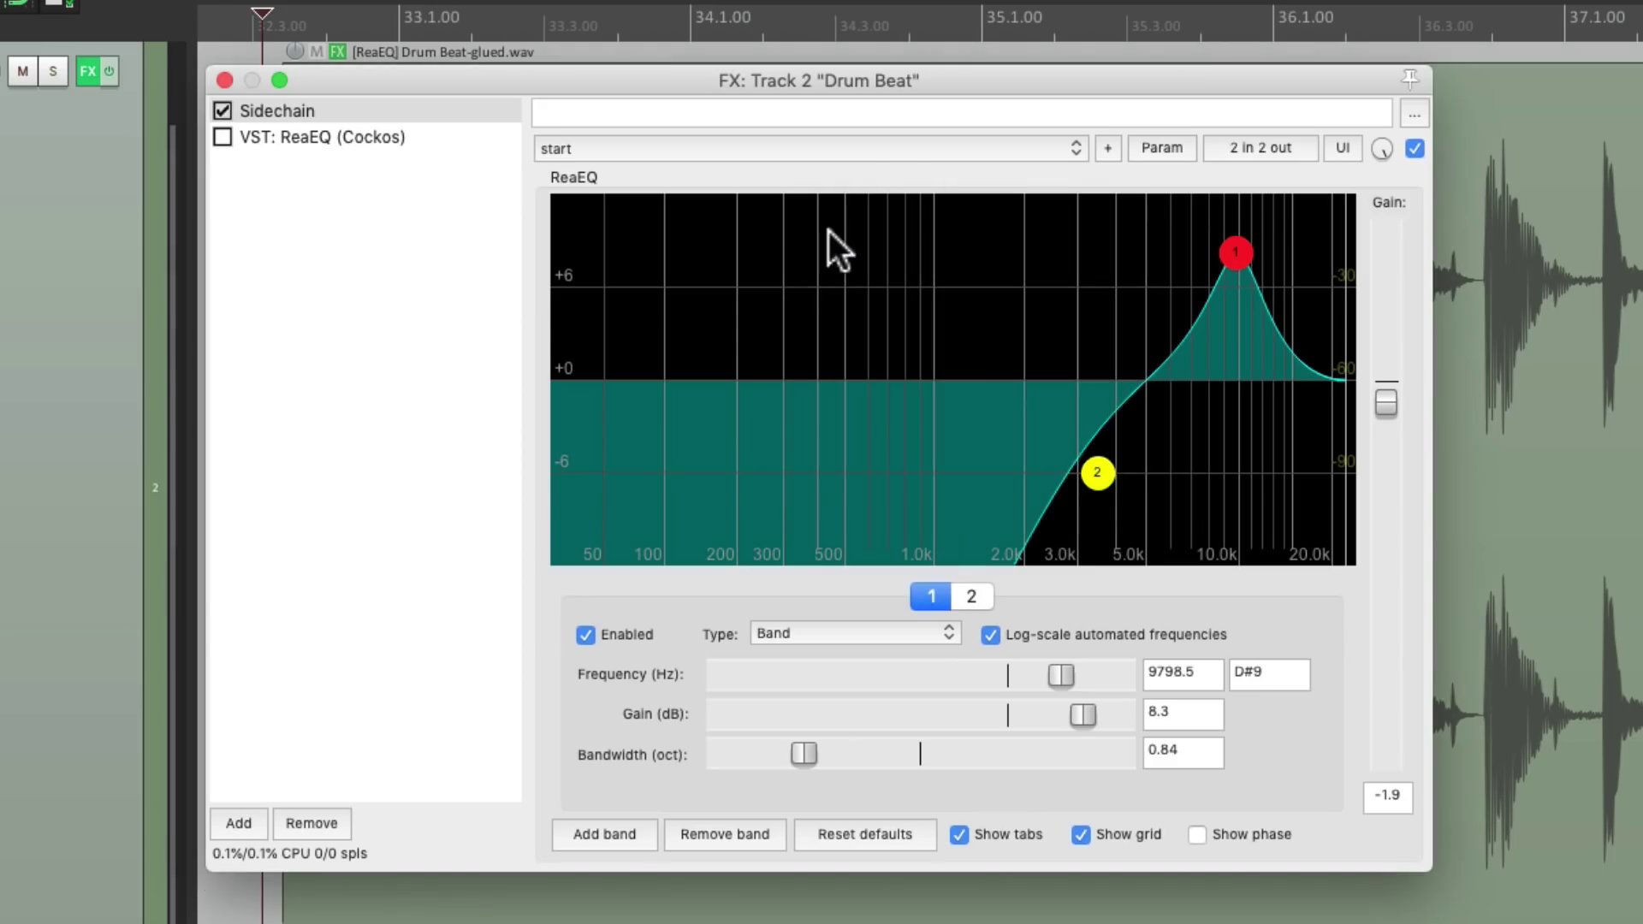
left_click(393, 141)
left_click(215, 131)
Step: Link the high-shelf gain to a channel 3+4 audio sidechain, centred baseline, Negative direction
left_click(1166, 466)
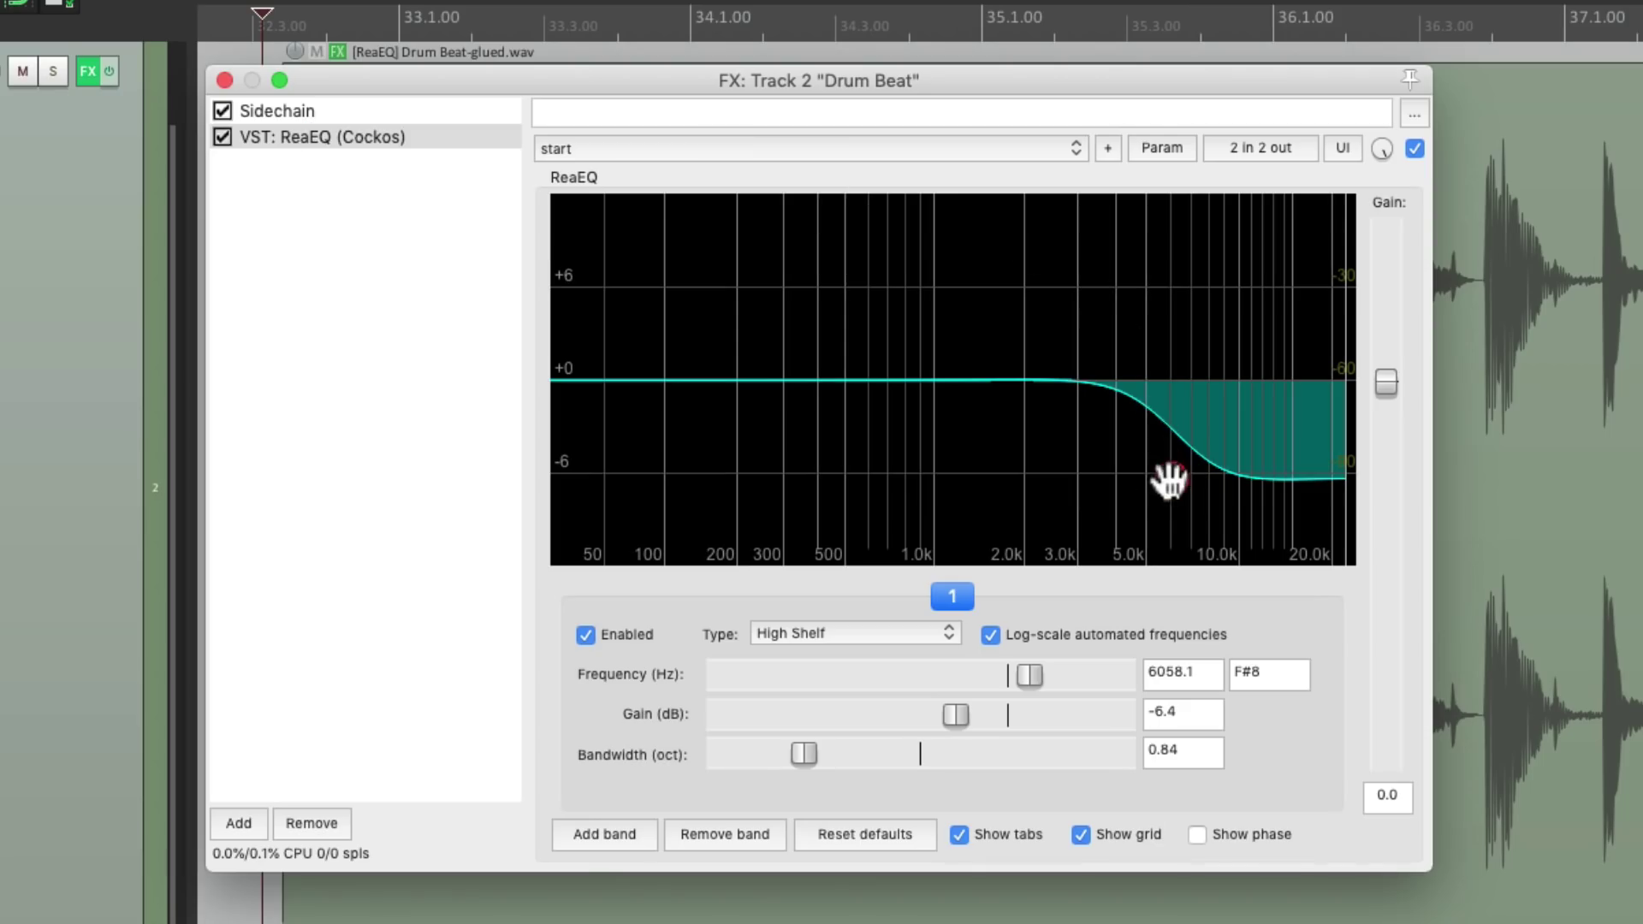
left_click(1149, 147)
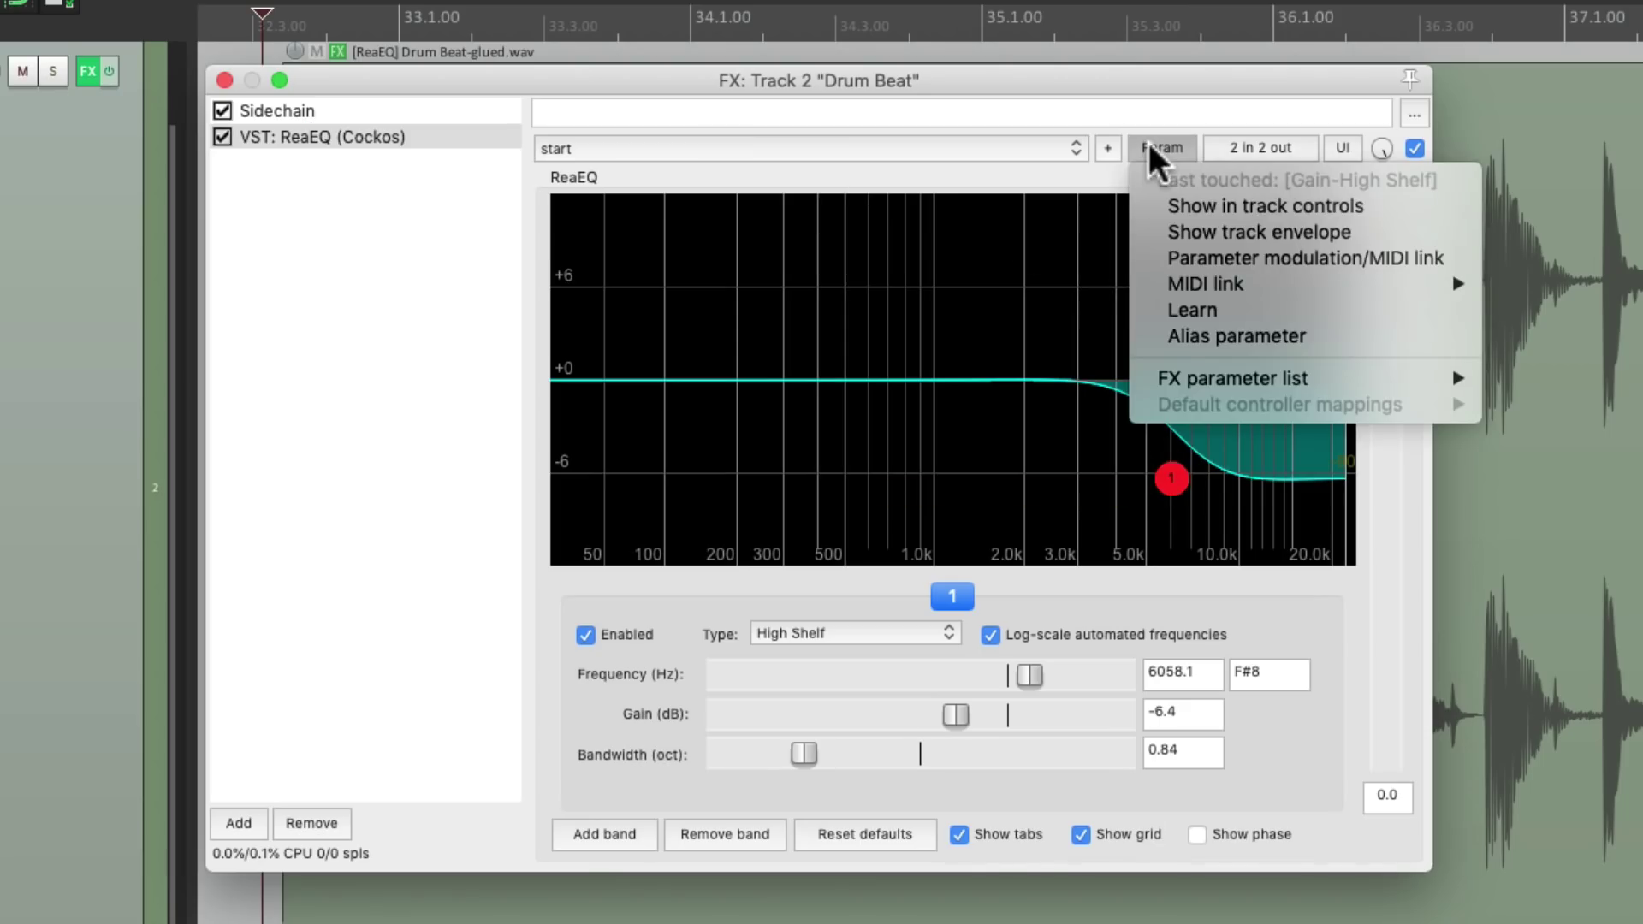
left_click(1155, 257)
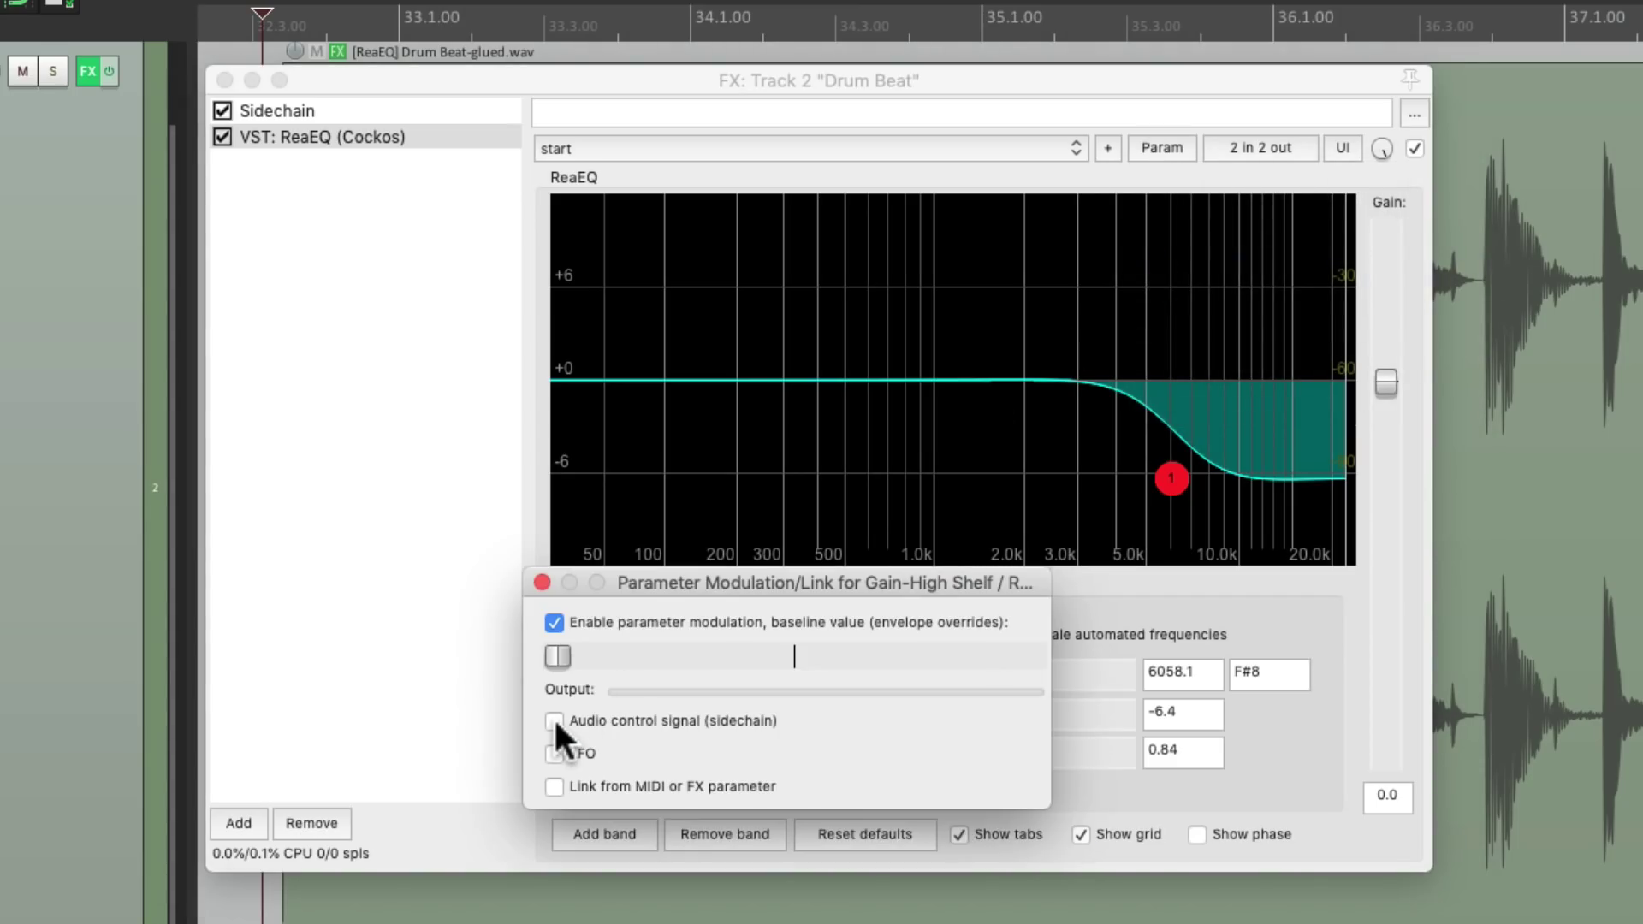
left_click(554, 720)
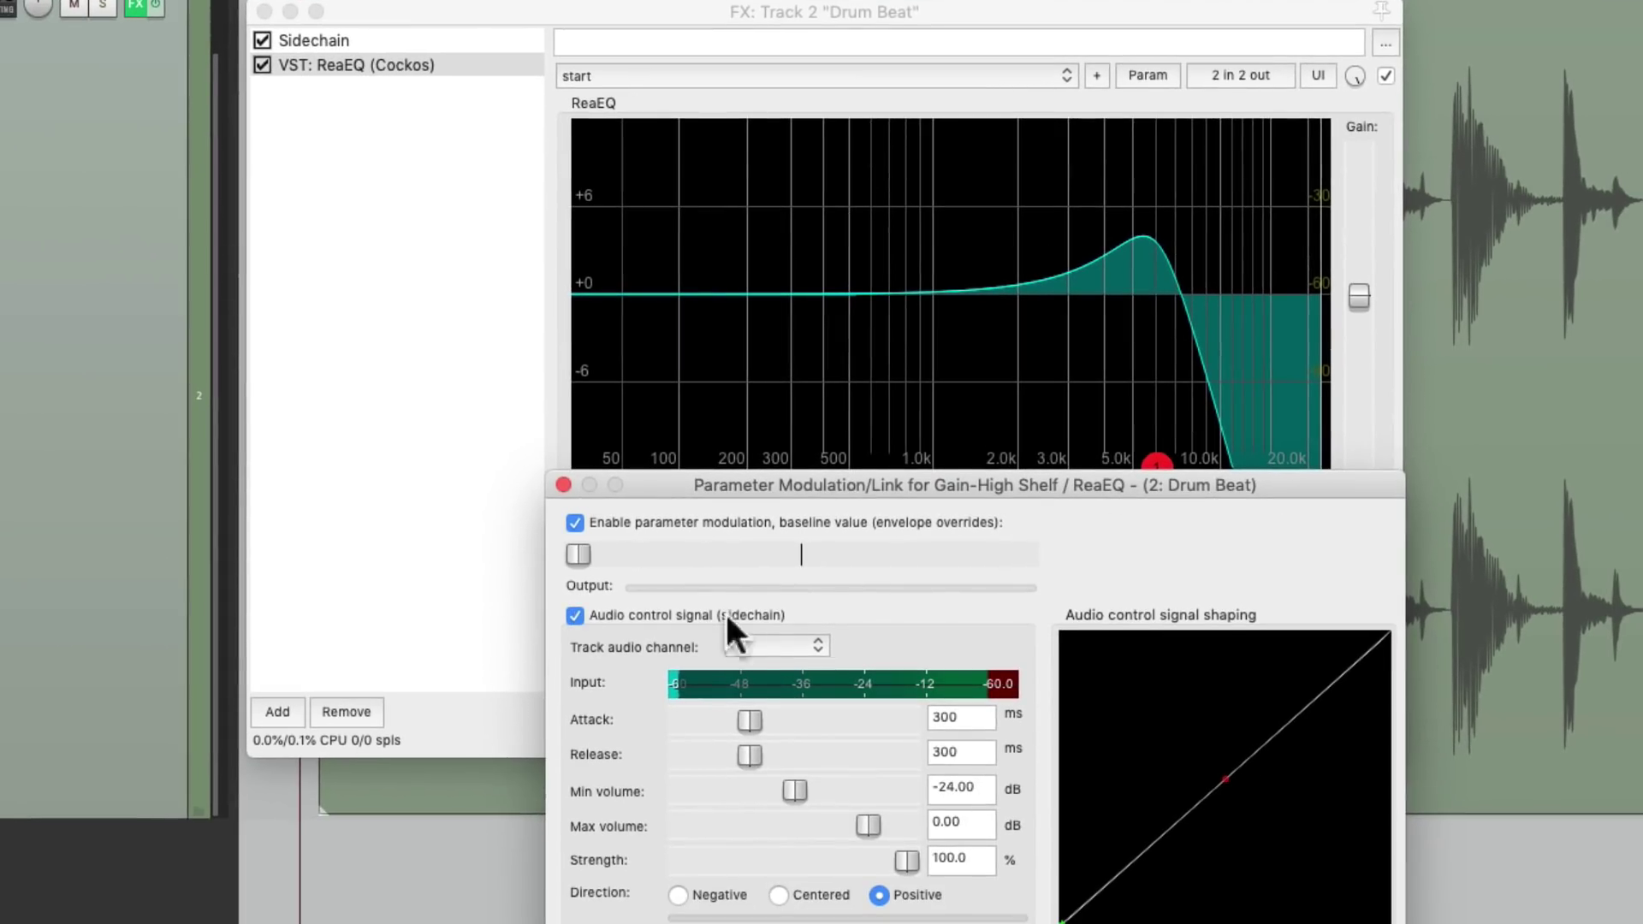
left_click(805, 646)
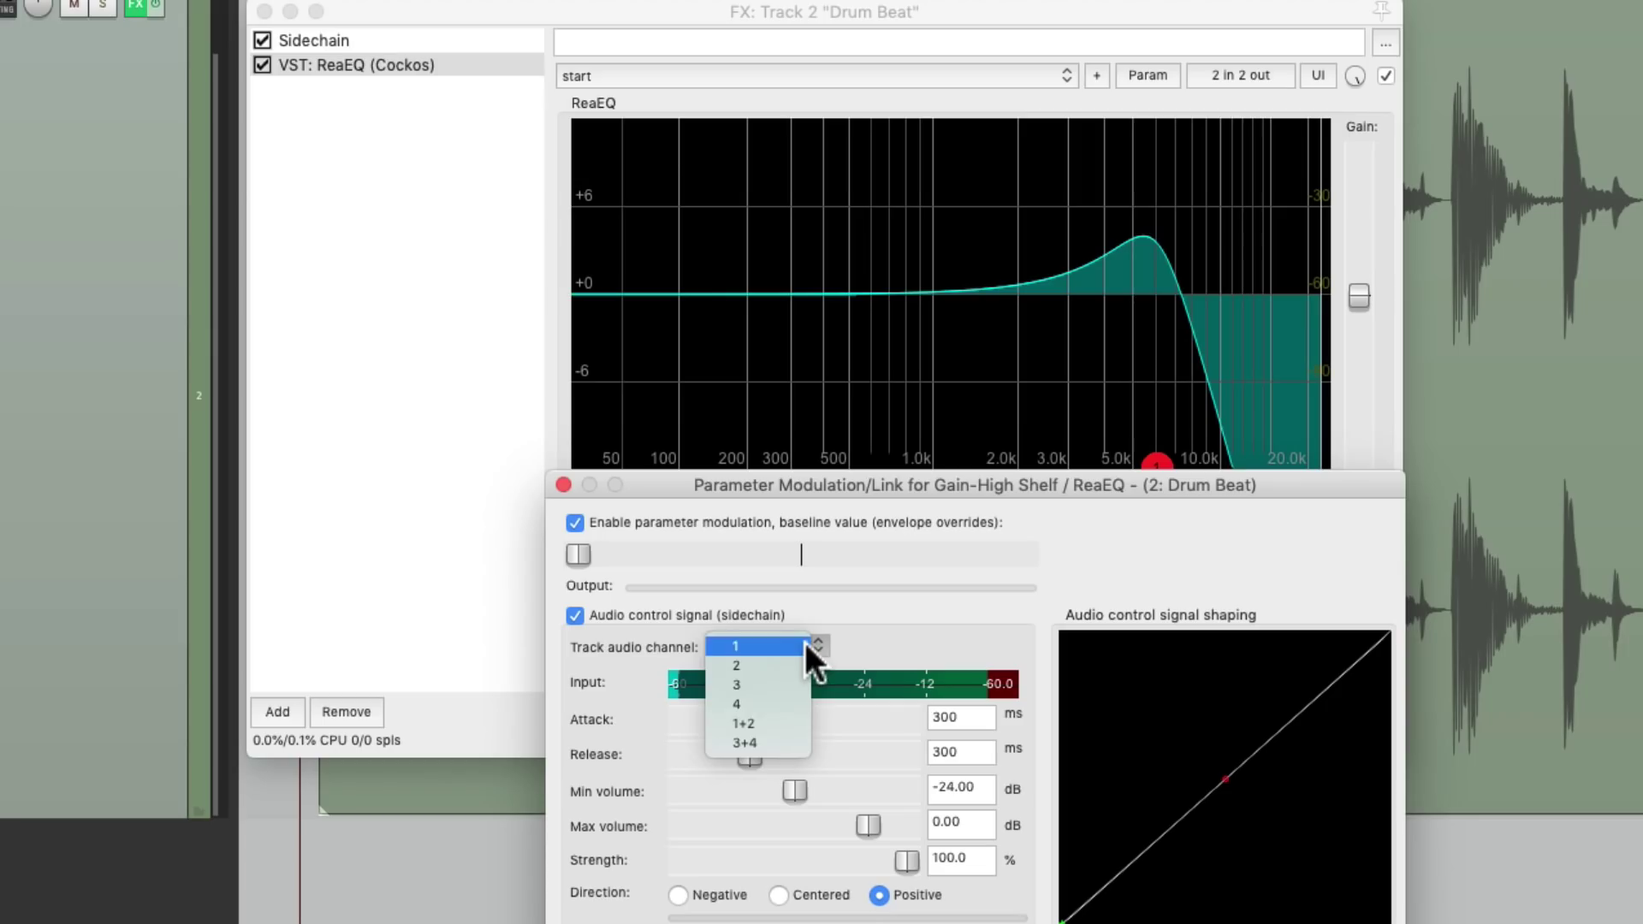
left_click(786, 743)
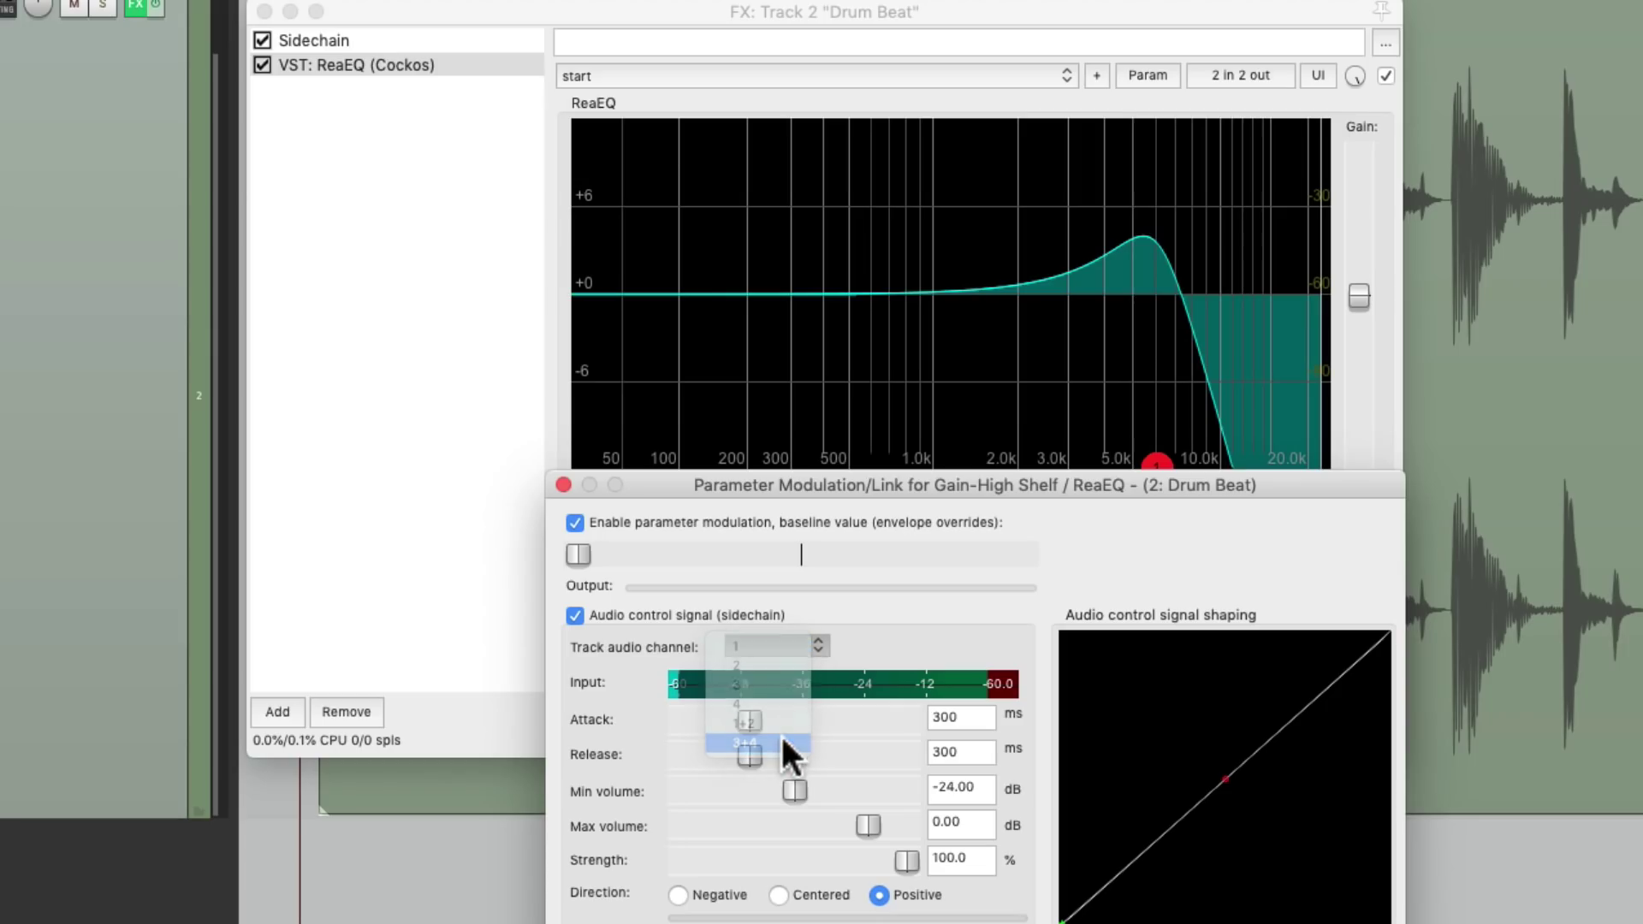
double_click(576, 555)
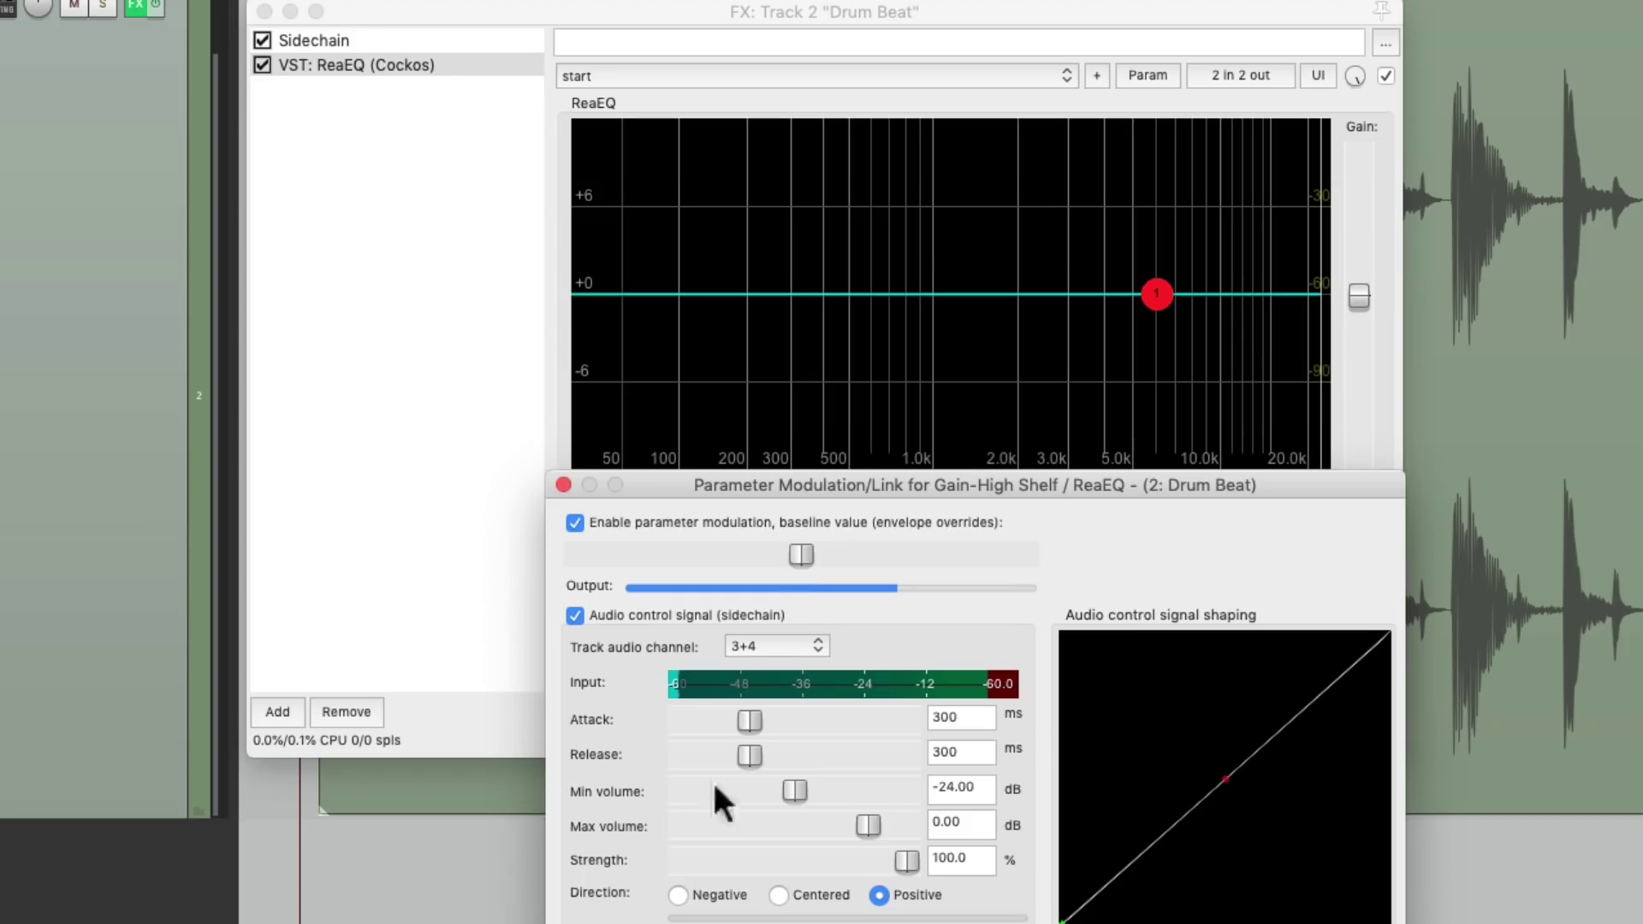
left_click(677, 895)
Step: Set modulation attack to 110 ms, minimum volume to -36.89 dB, and strength near 48%
left_click_drag(758, 719, 721, 761)
key("space")
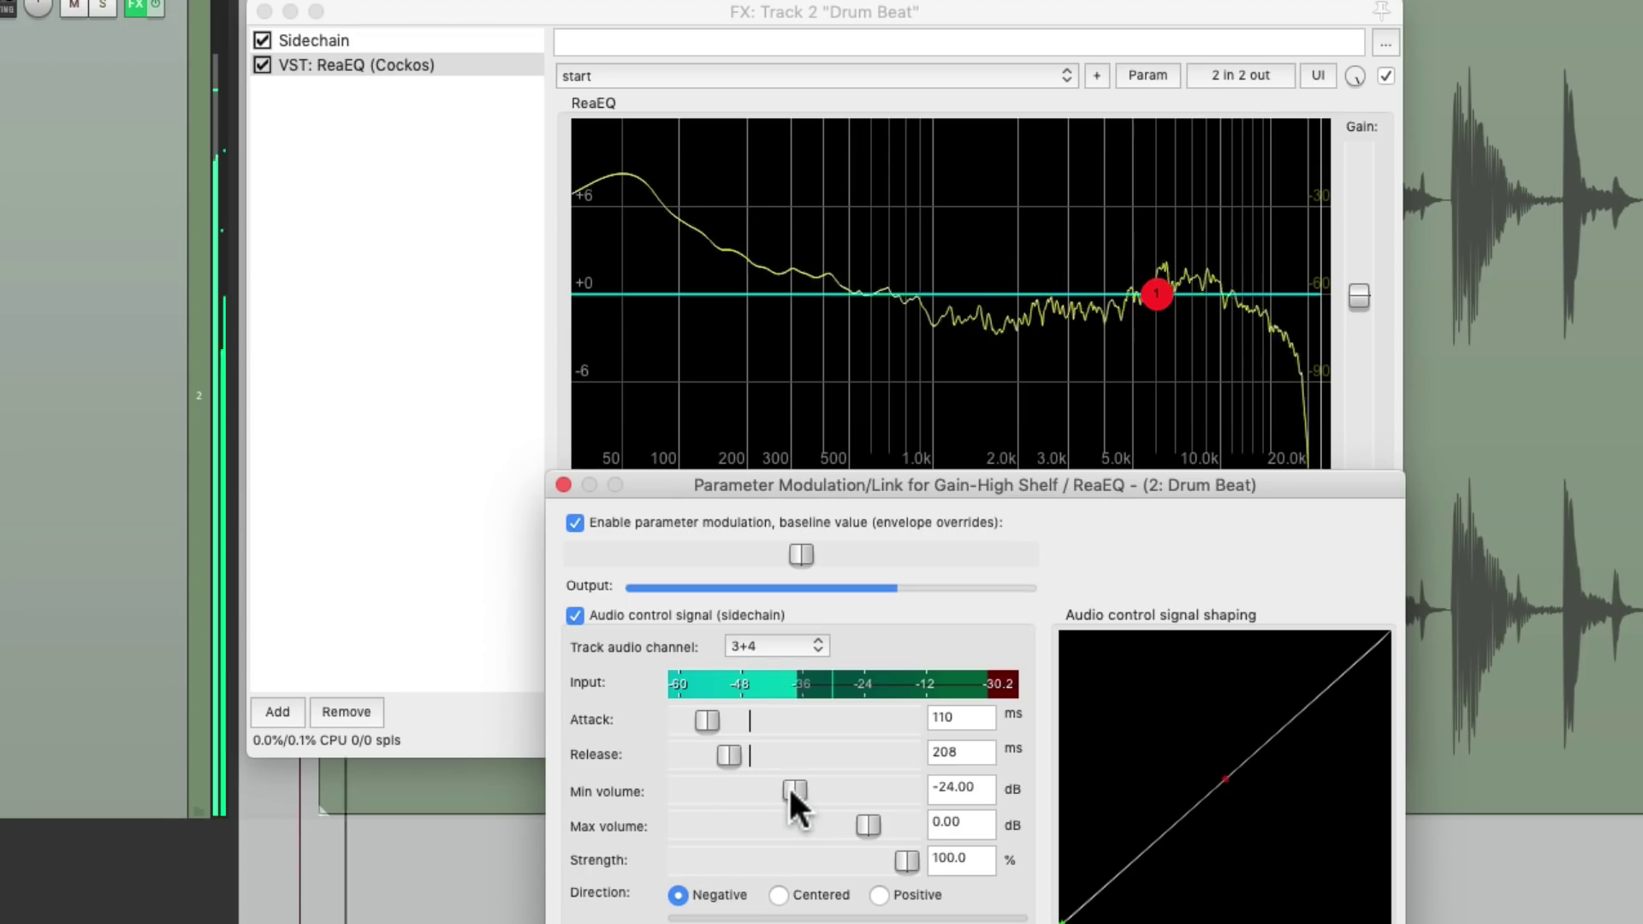
left_click_drag(786, 791, 738, 794)
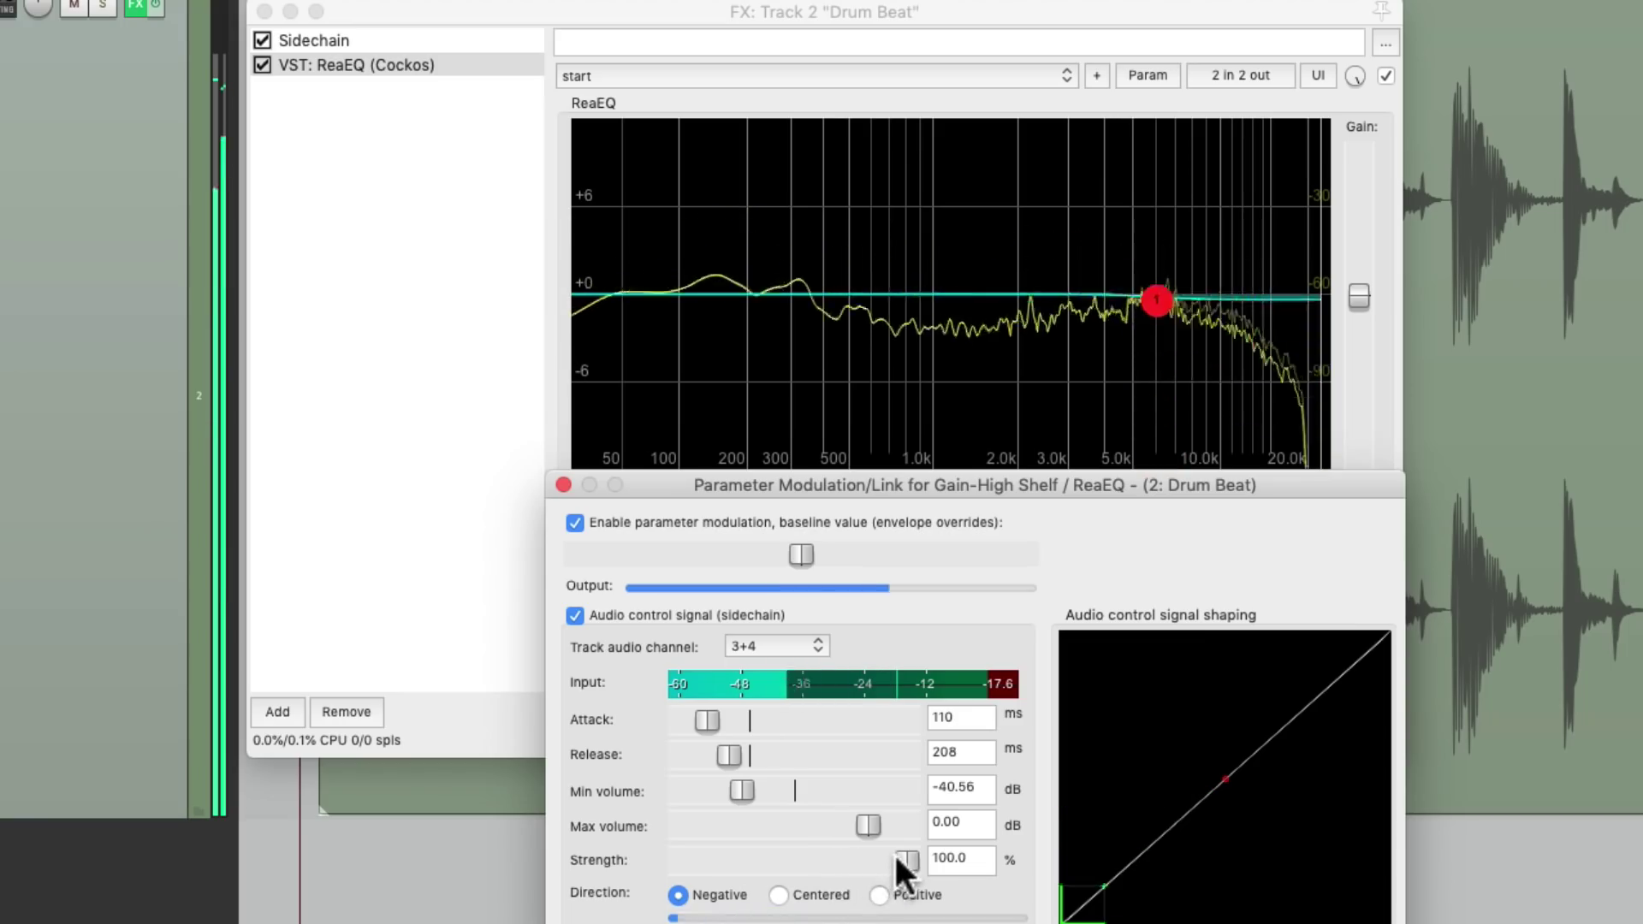
left_click_drag(893, 850, 738, 851)
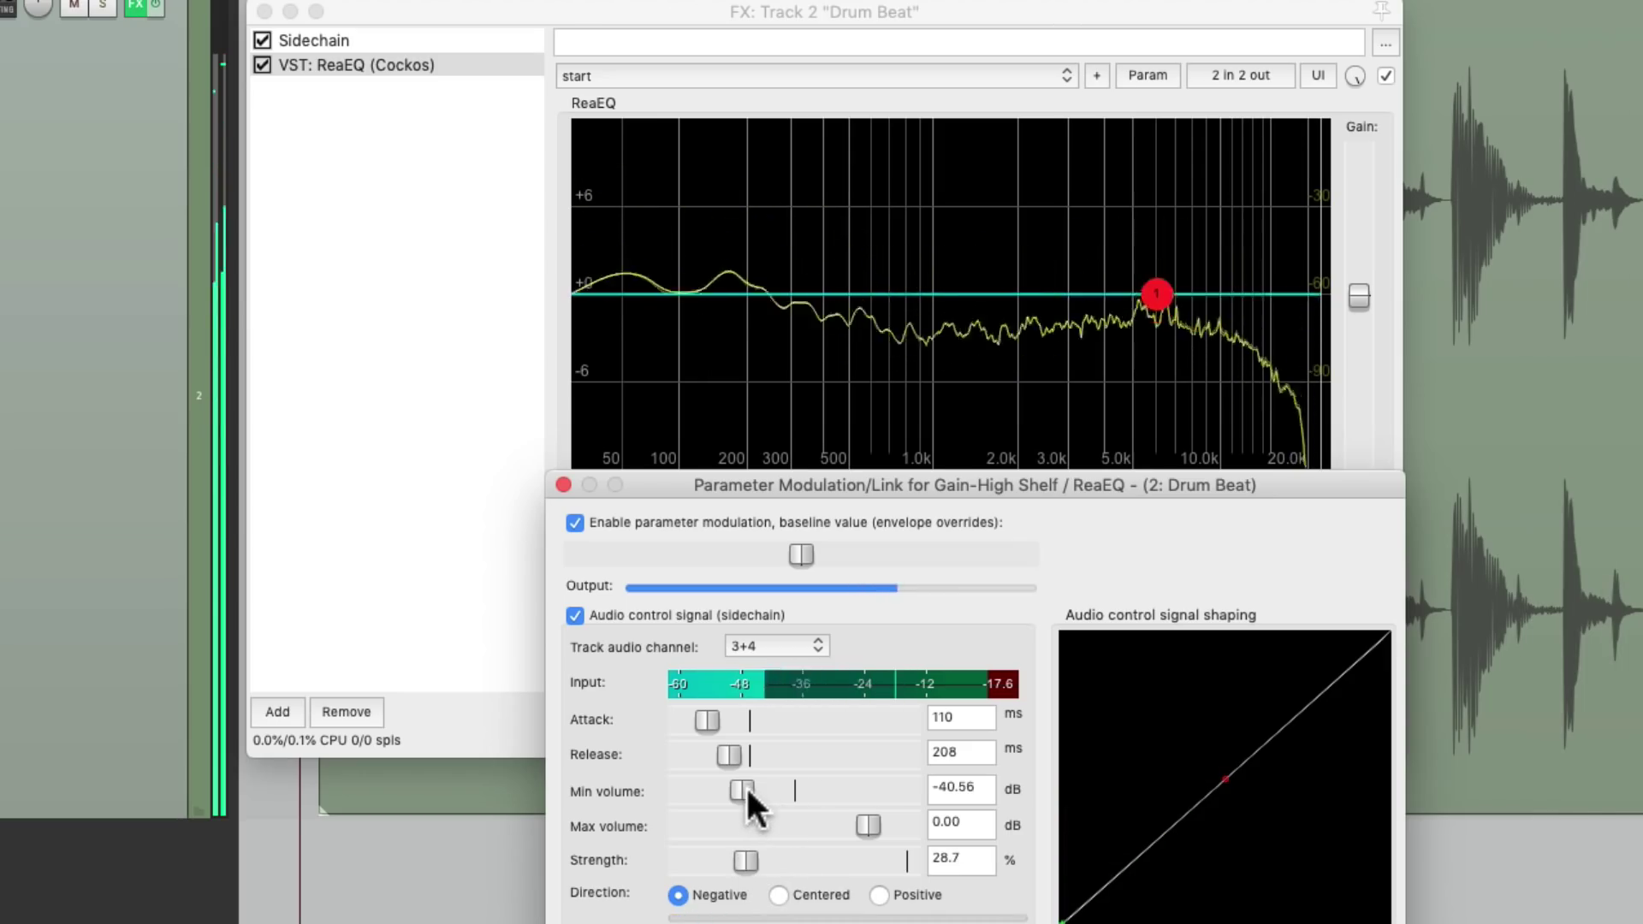
left_click_drag(746, 783, 757, 788)
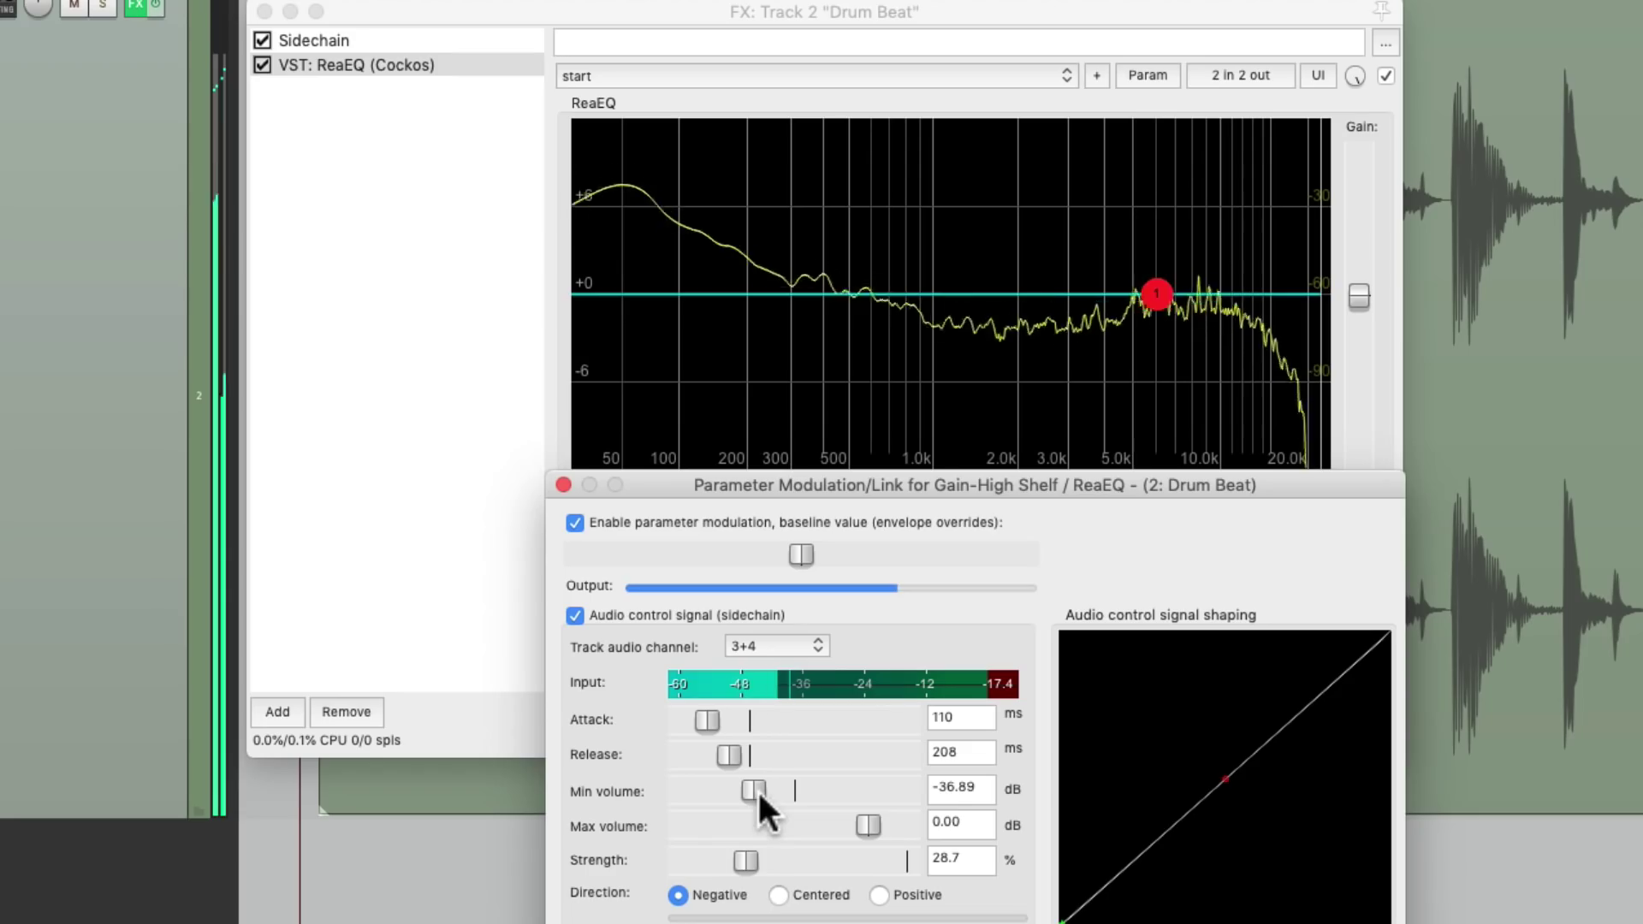
left_click_drag(742, 859, 791, 854)
key("space")
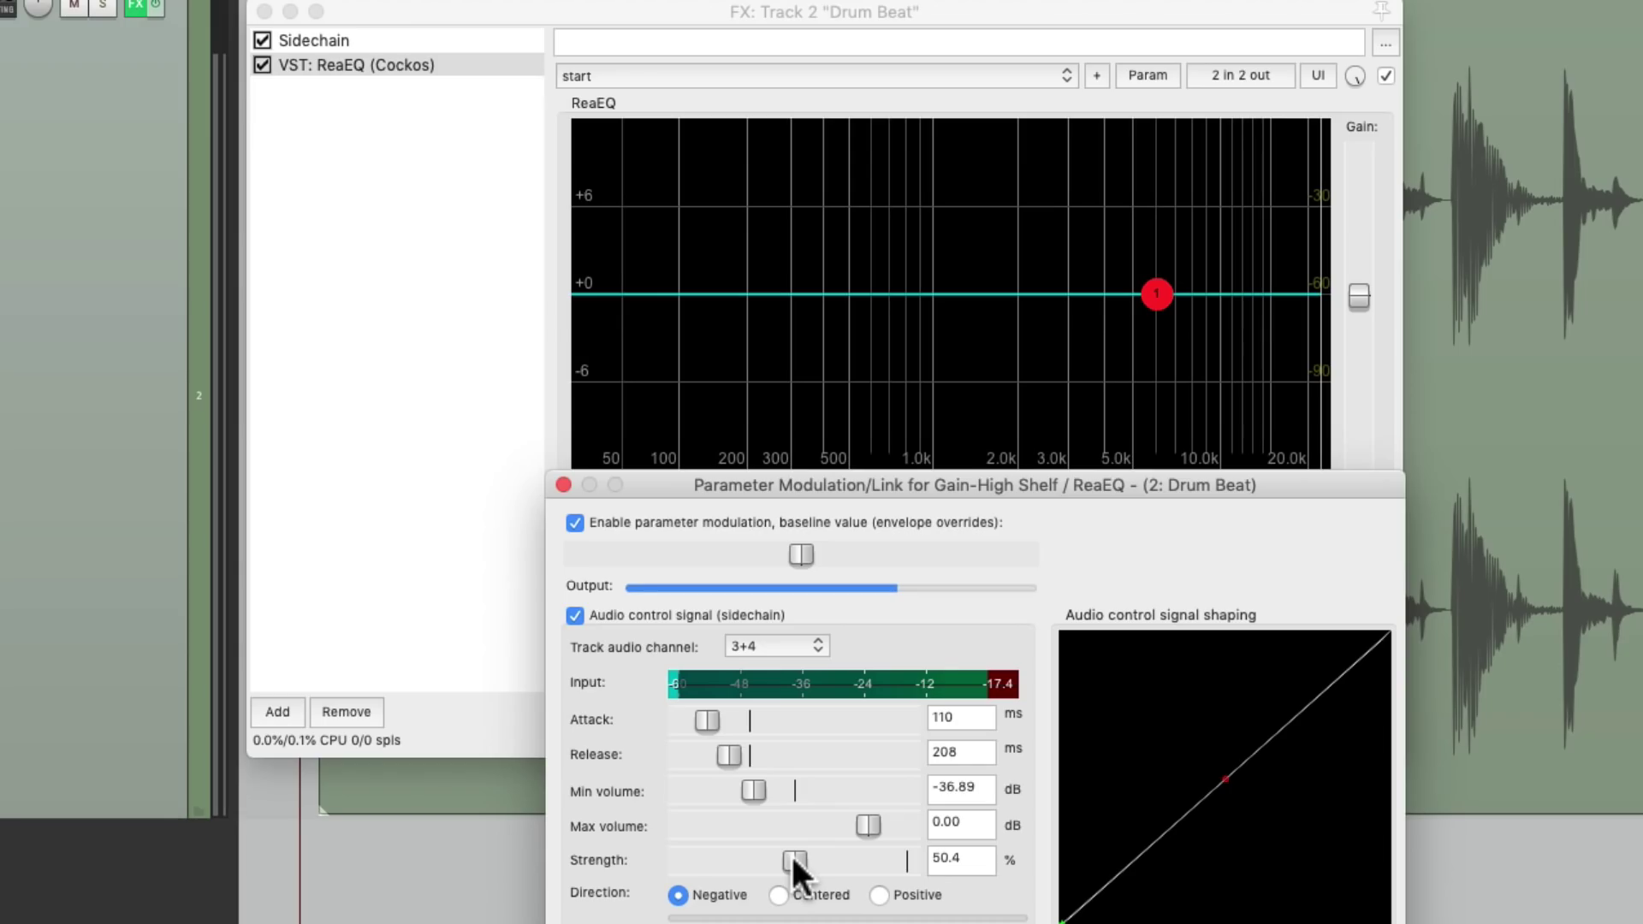
Step: Audition the high-shelf ducking while settling the modulation strength at 49.2%
key("space")
mouse_move(791, 854)
left_mouse_down()
mouse_move(722, 859)
mouse_move(789, 856)
left_mouse_up()
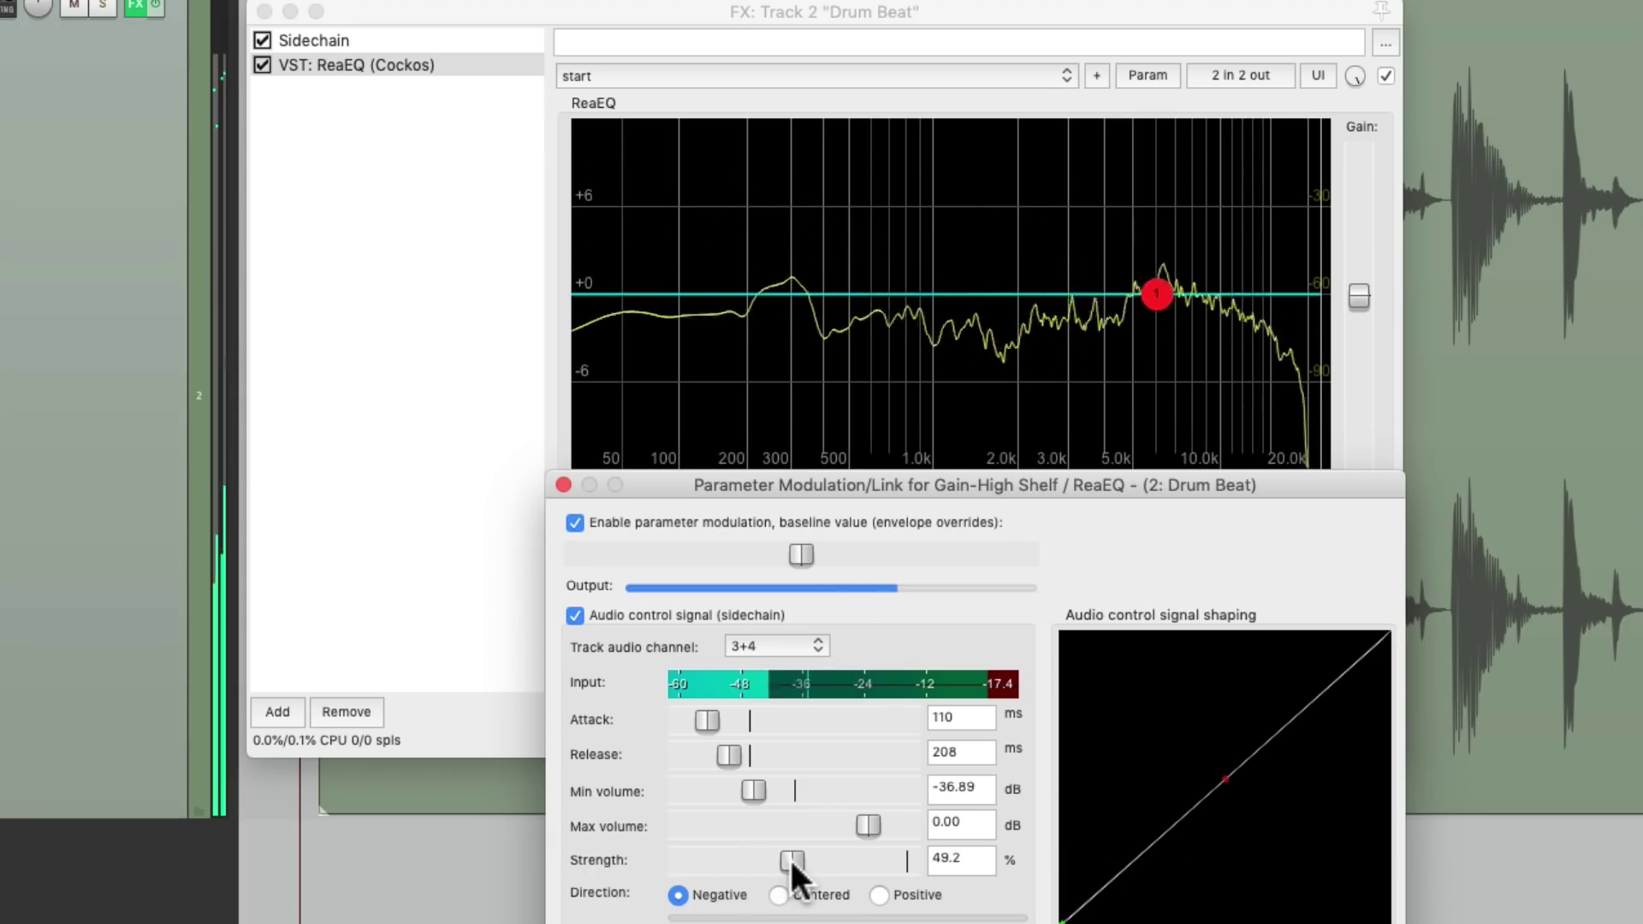
key("space")
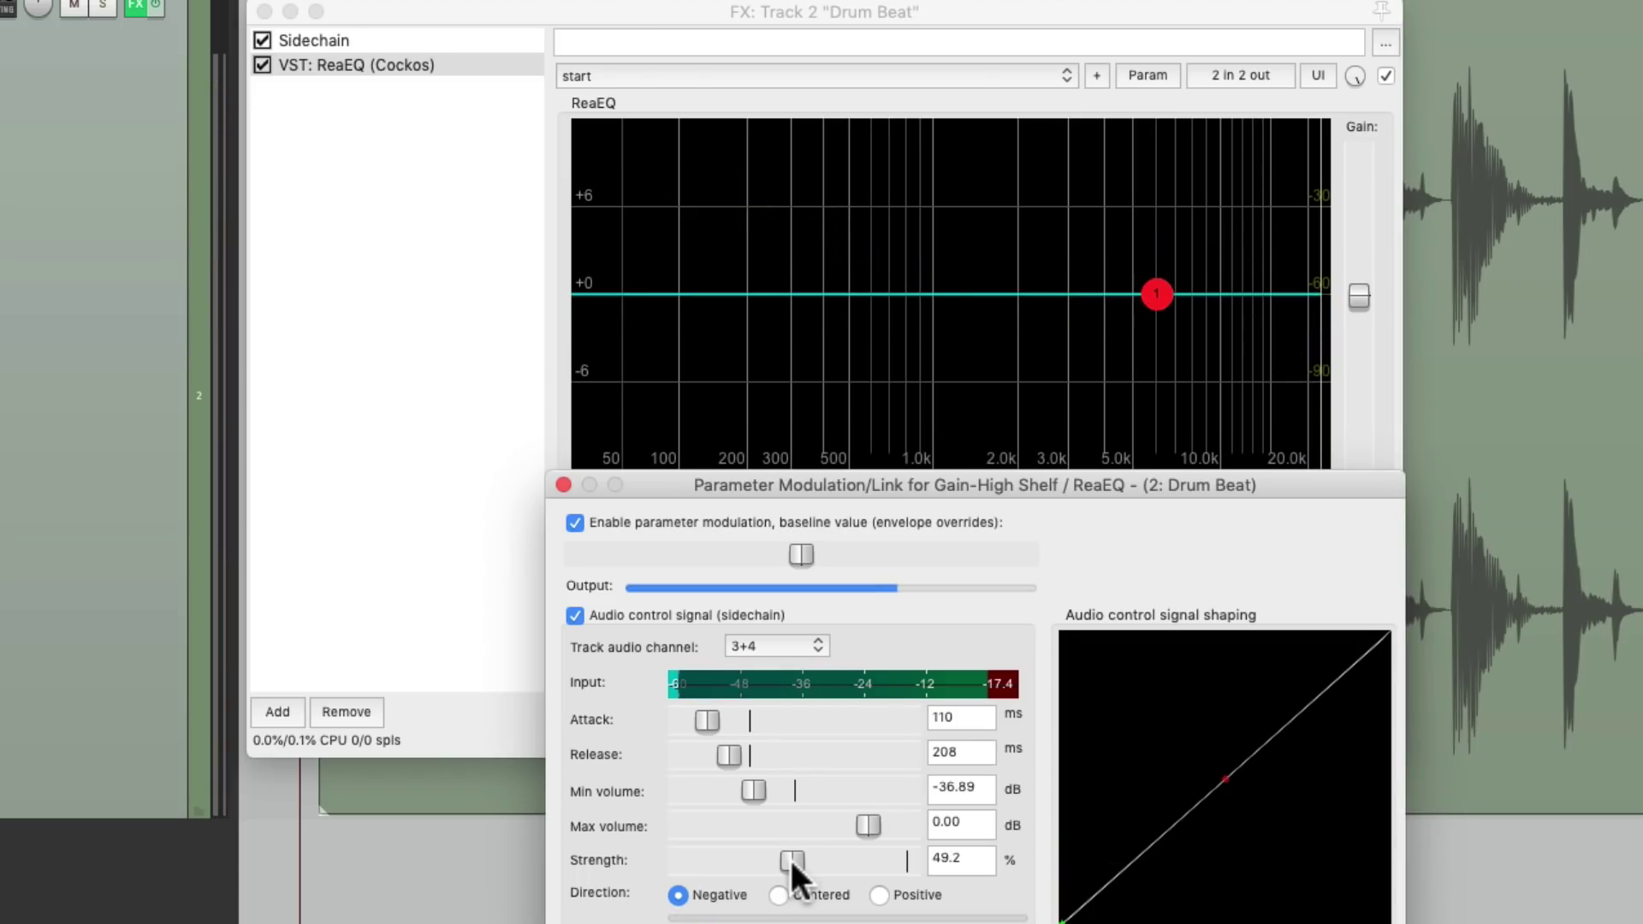
key("space")
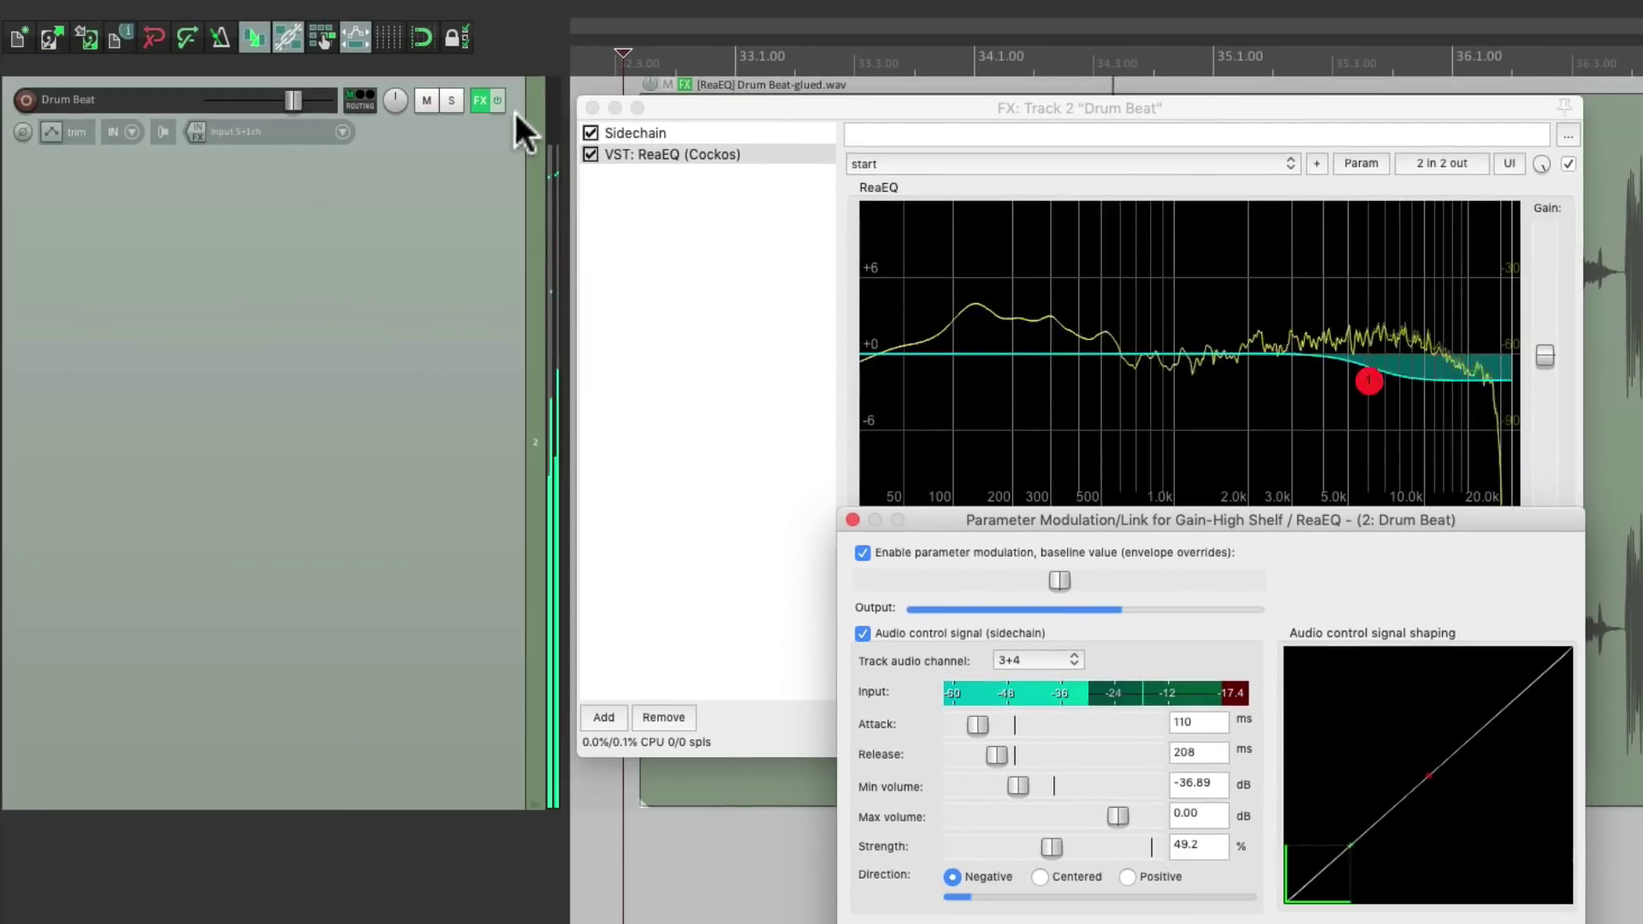
Step: A/B the drum track's effects bypassed and active, then raise modulation strength to 52.0%
left_click(156, 4)
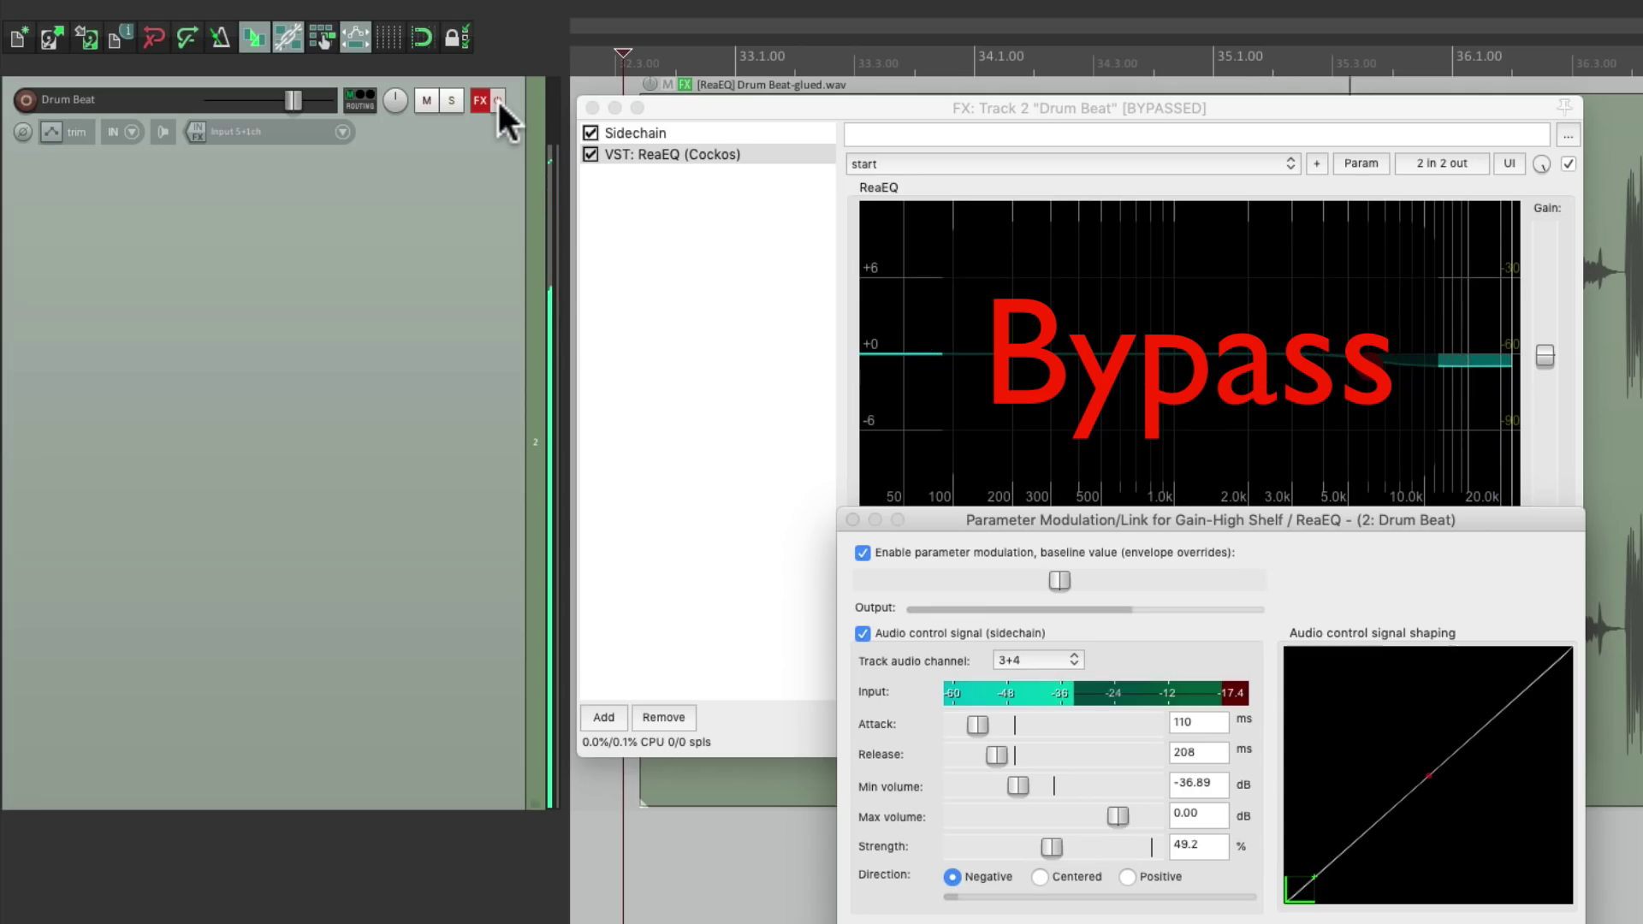
left_click(498, 101)
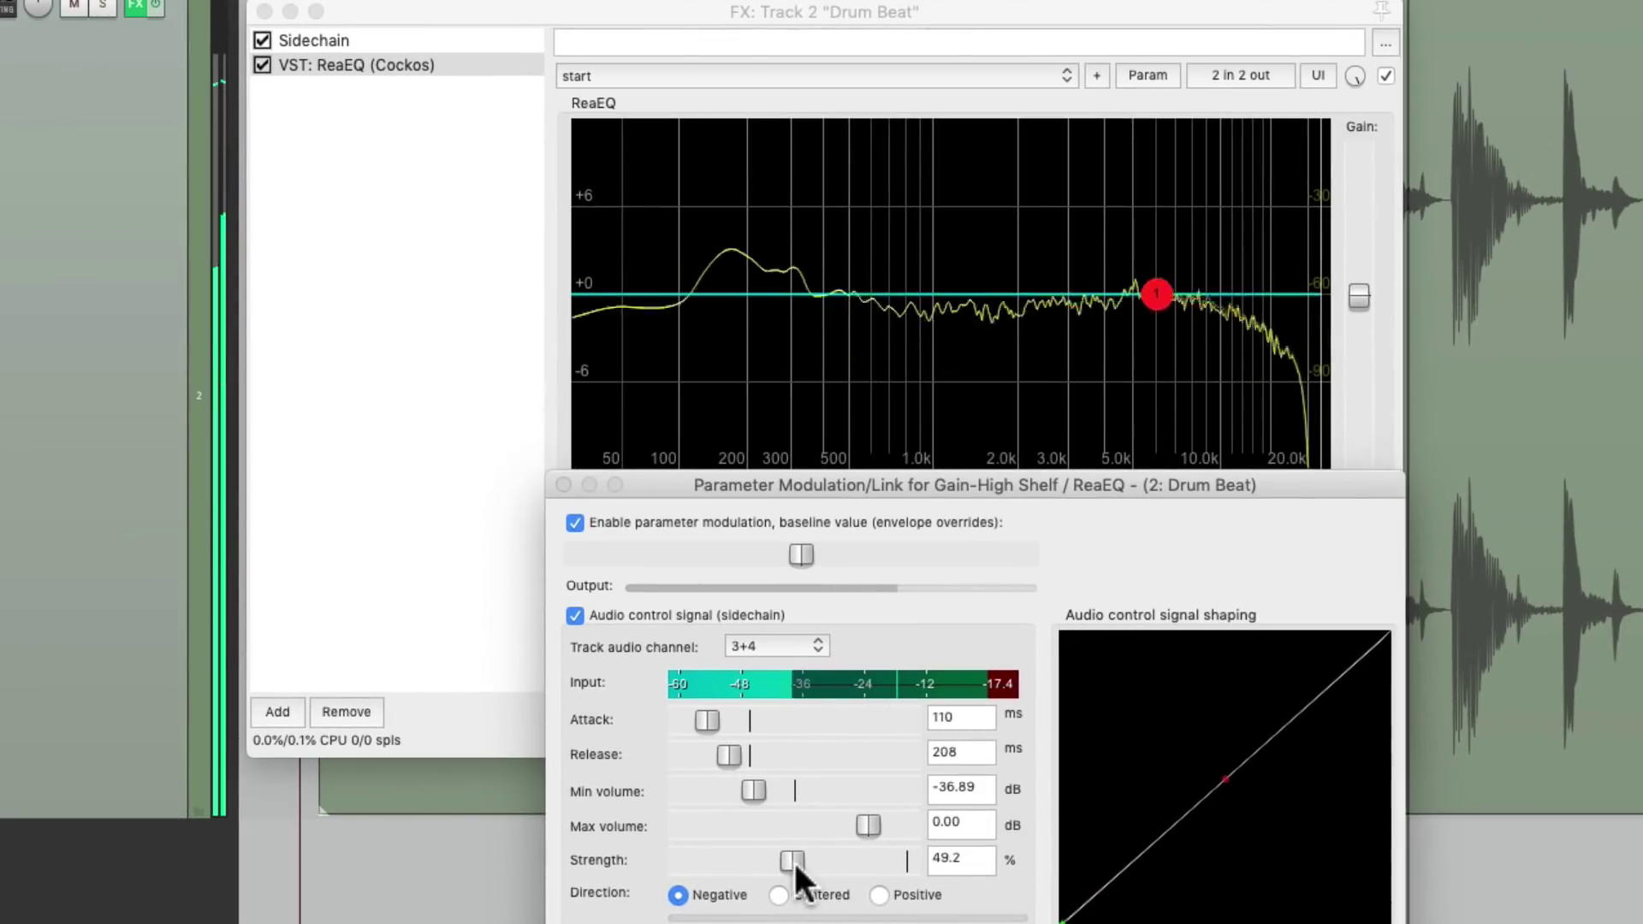
left_click_drag(881, 855, 798, 860)
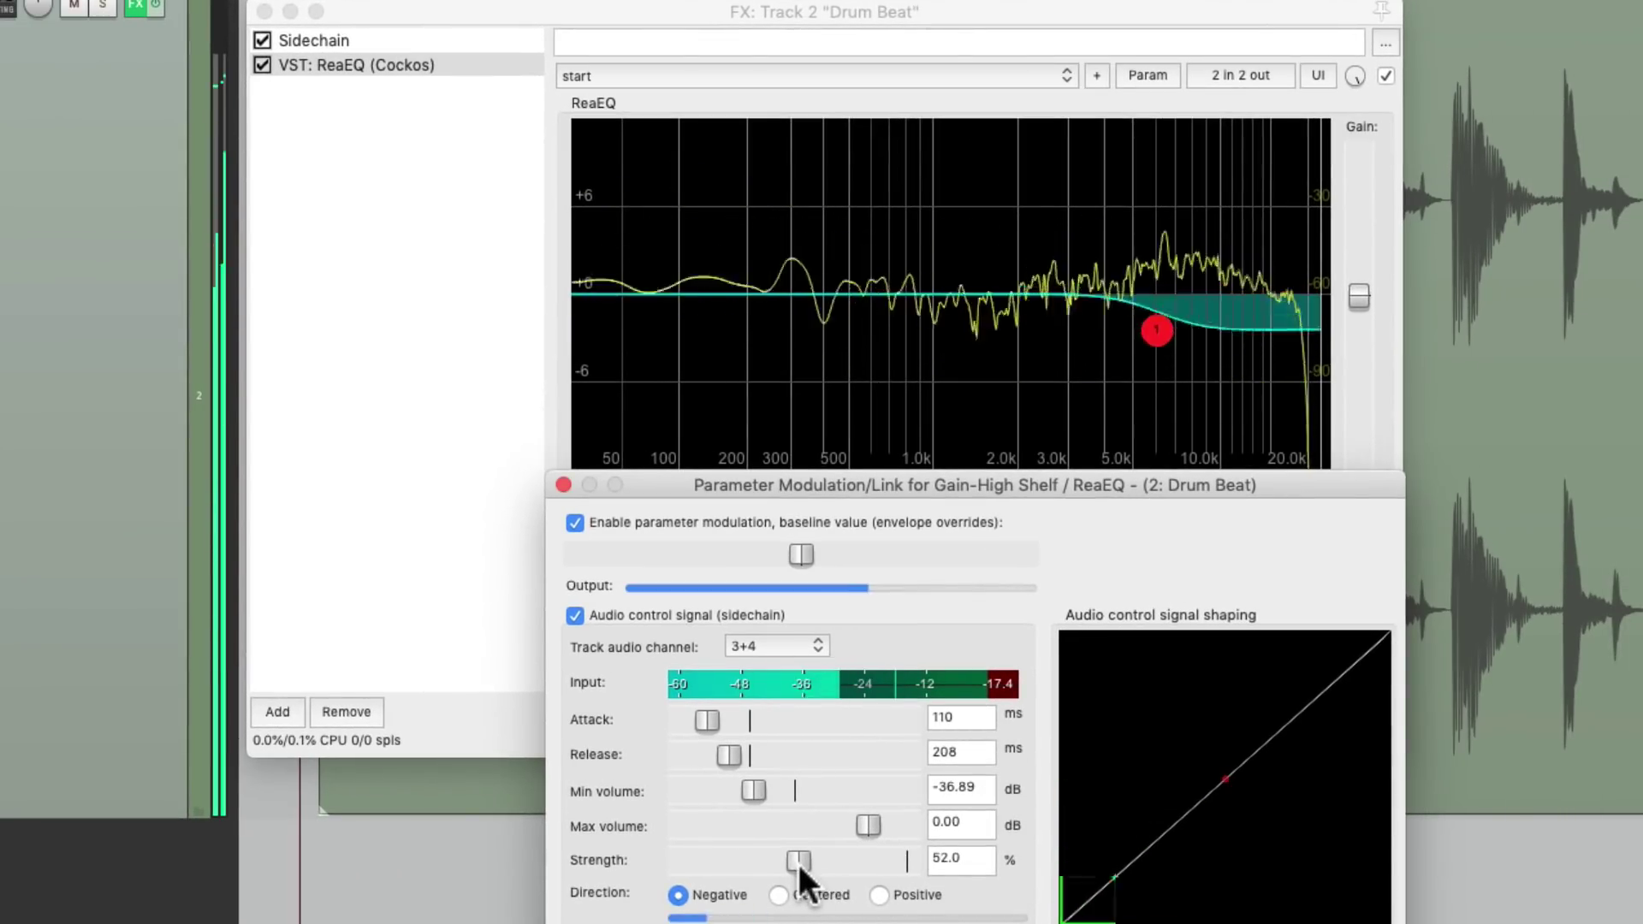
key("space")
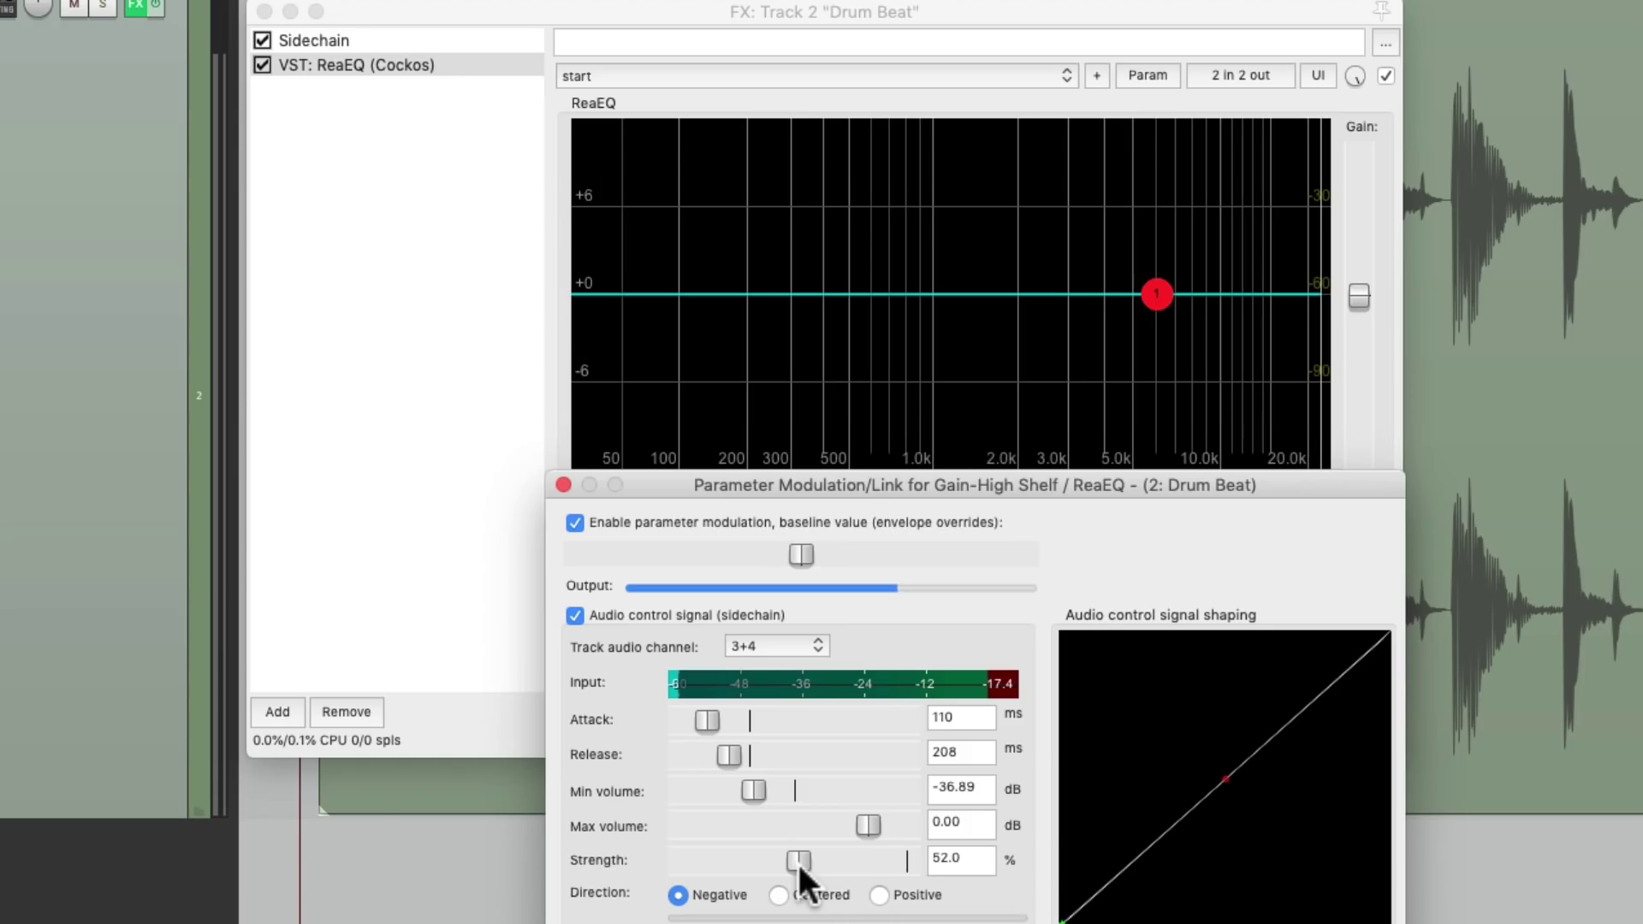
Step: Close Parameter Modulation and save all track FX as the chain 'Drum Loop - Dynamic EQ'
left_click(563, 484)
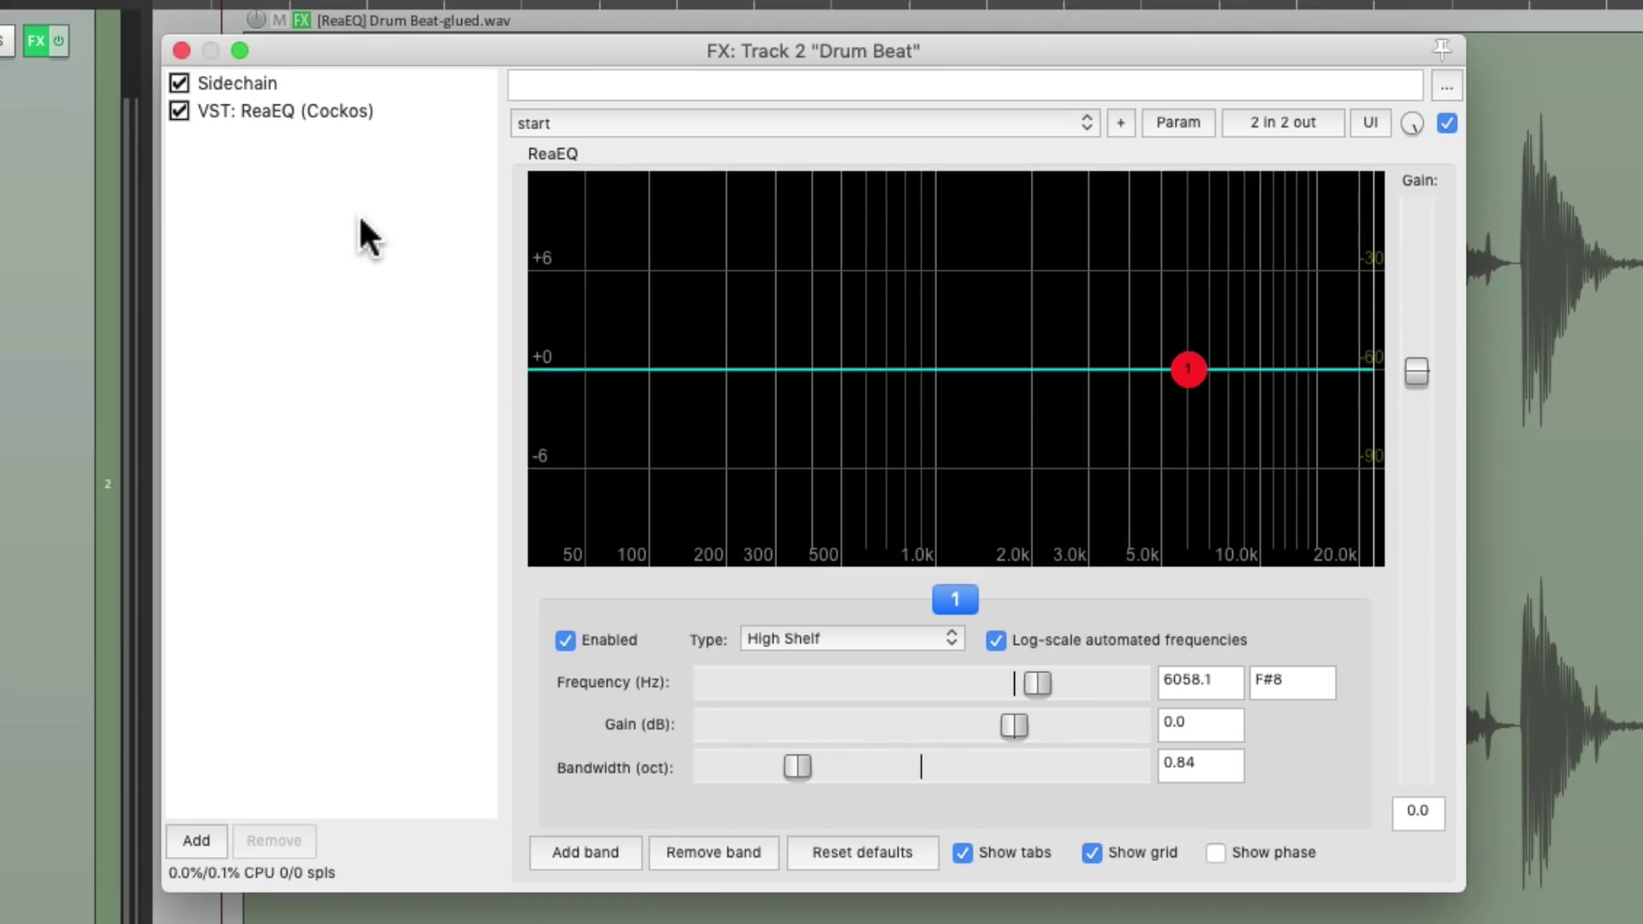
right_click(360, 218)
mouse_move(376, 291)
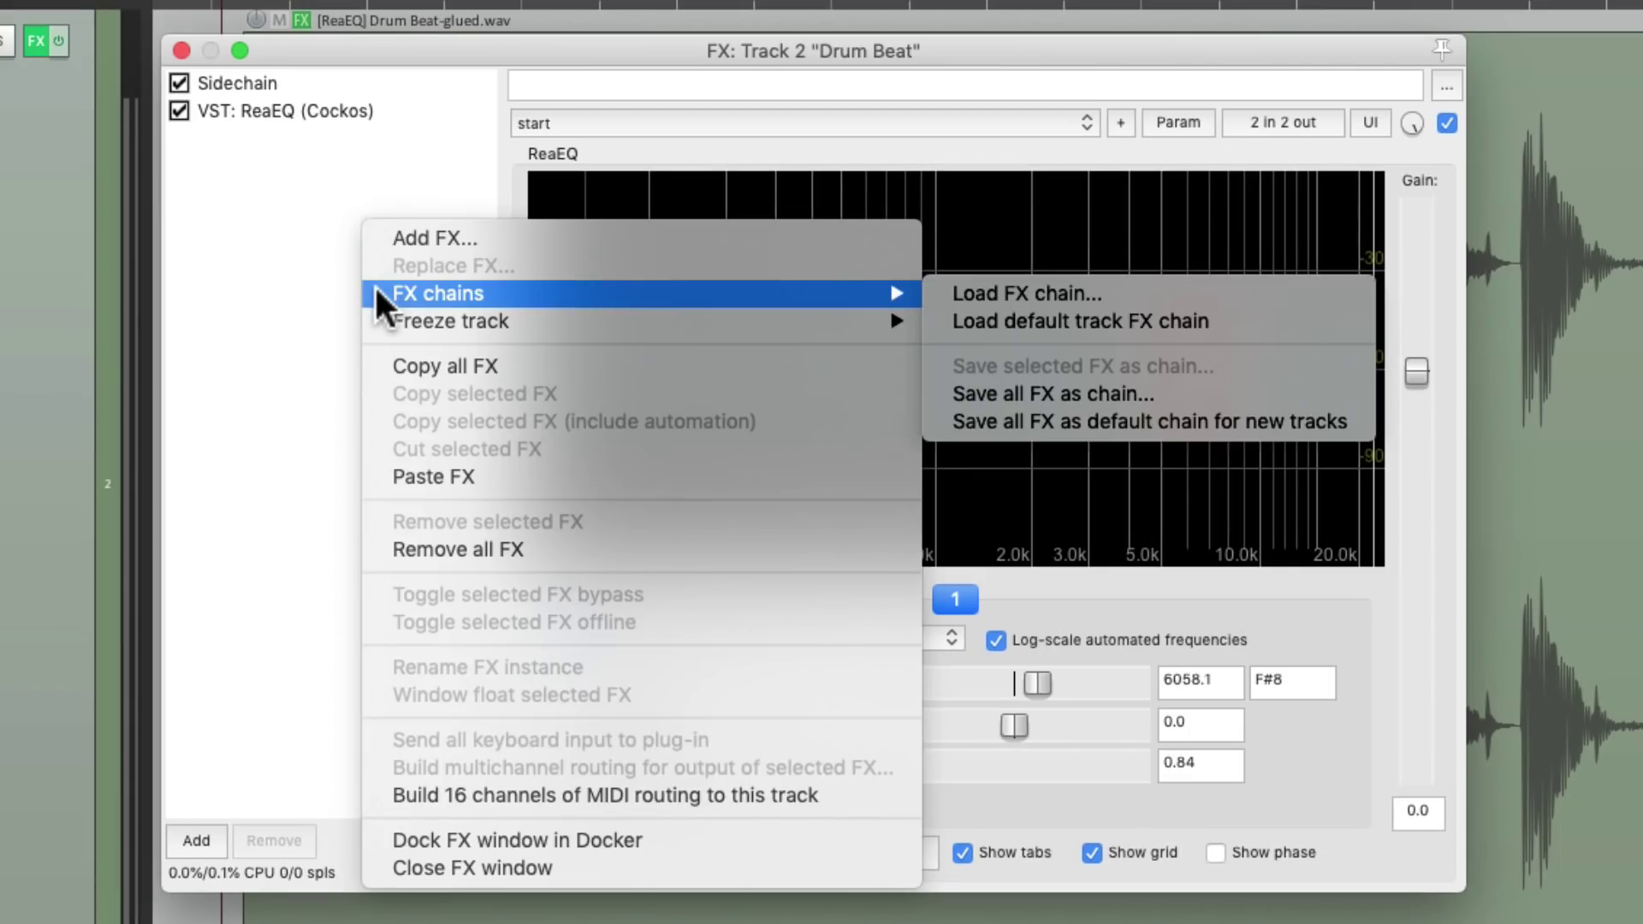
left_click(1187, 402)
type("Drum Loop - Dynamic EQ")
key("Return")
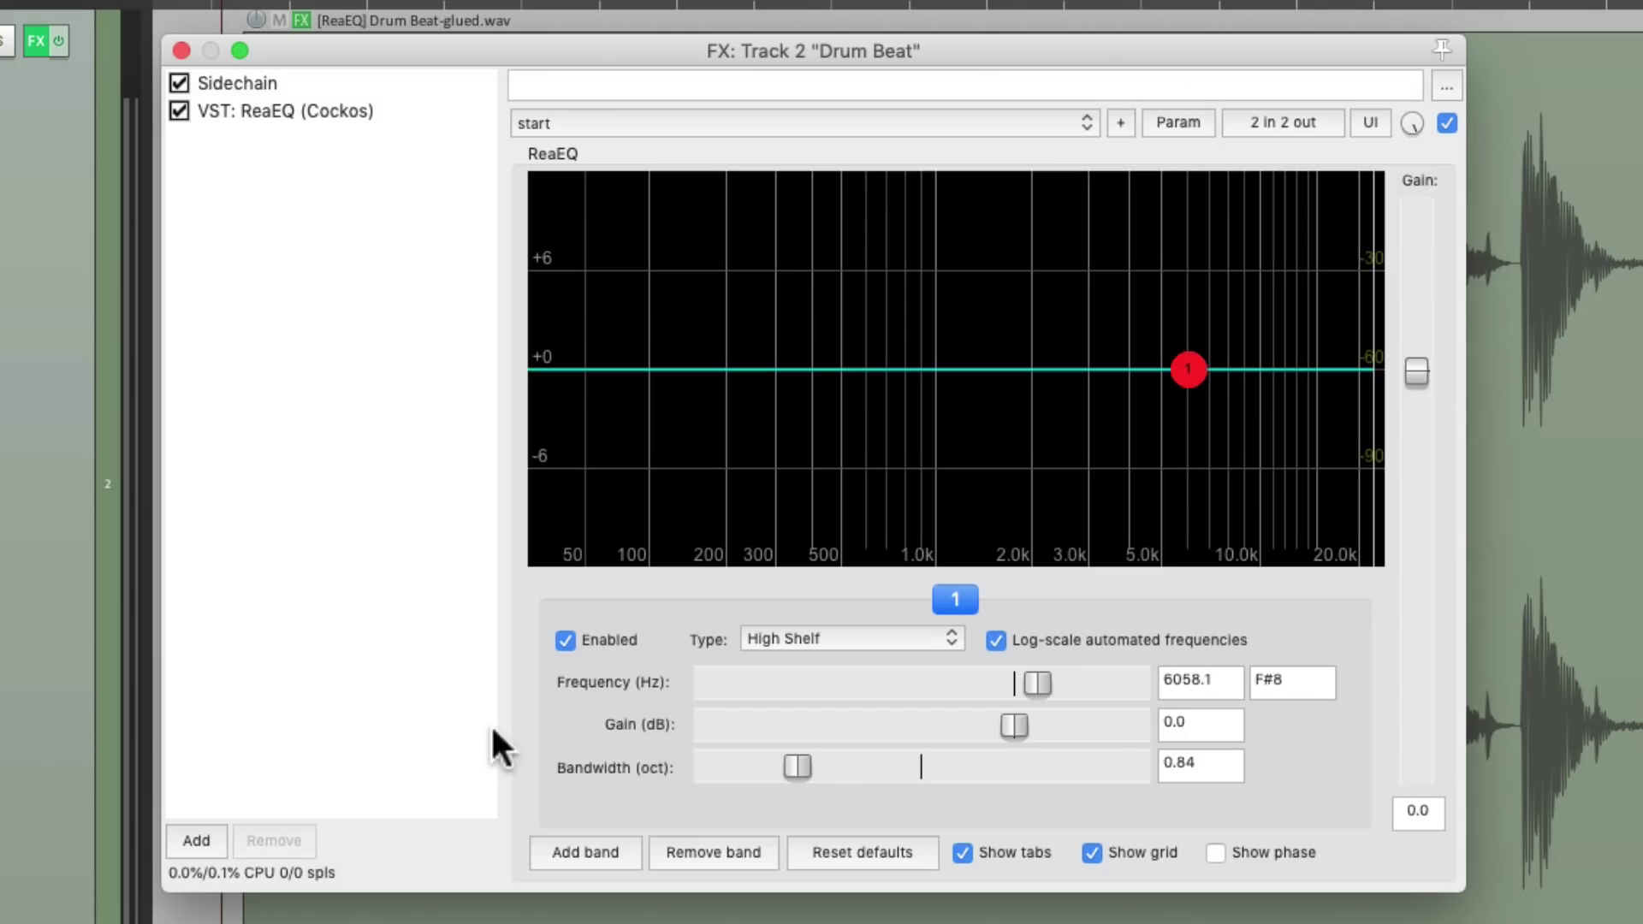
Step: Close the FX window and set the Drum Beat track to 2 channels in its routing
left_click(178, 51)
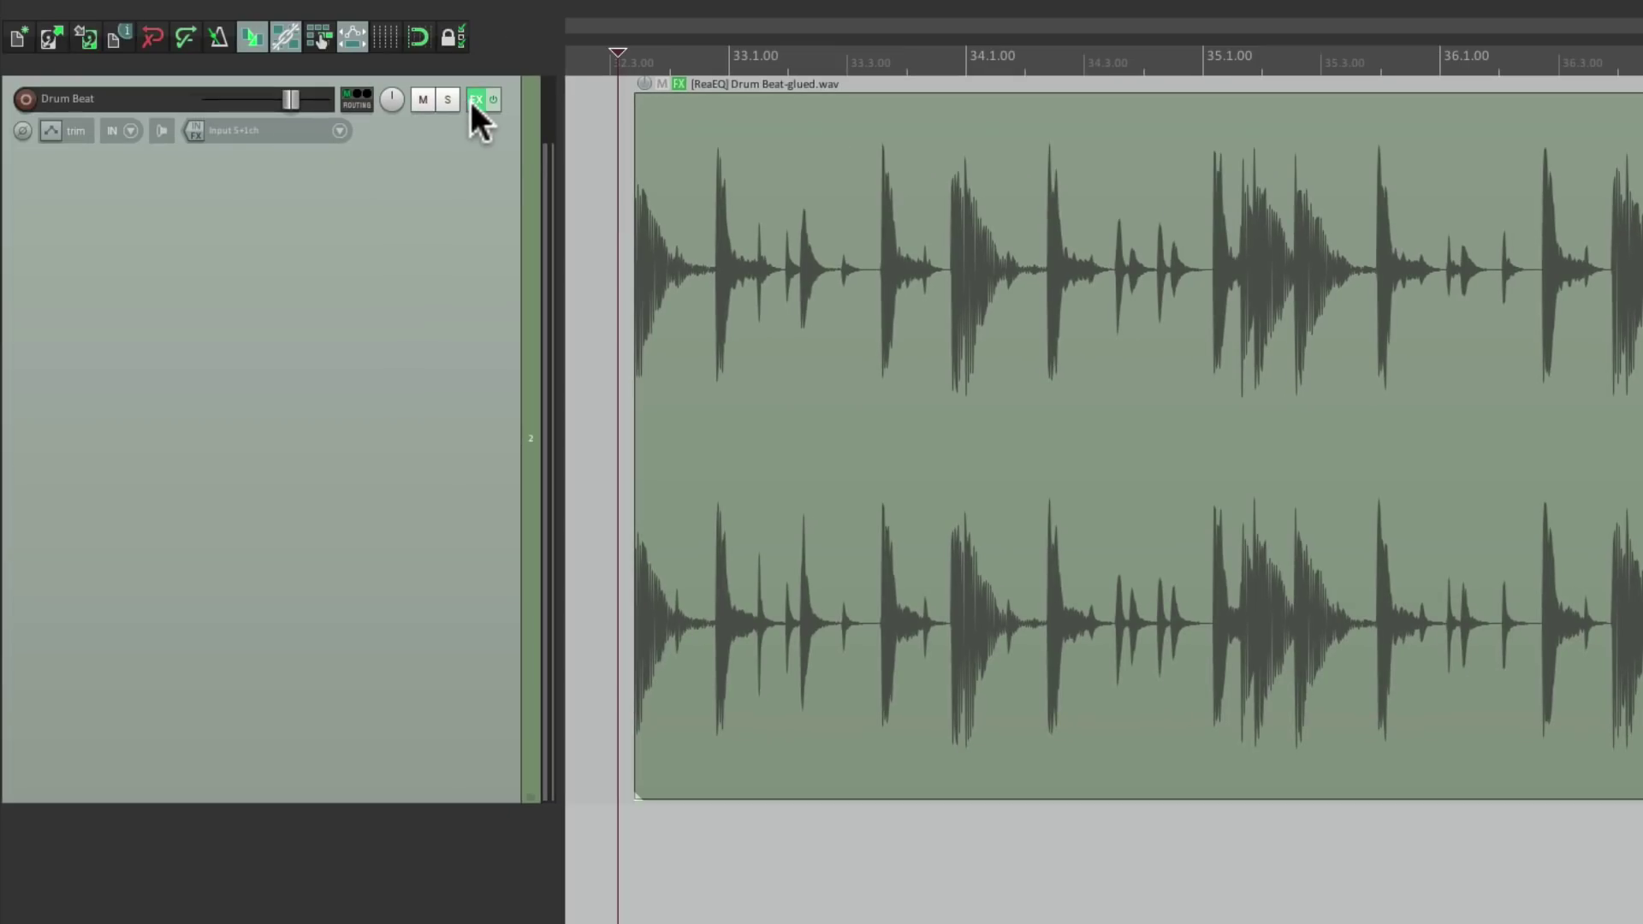
left_click(370, 103)
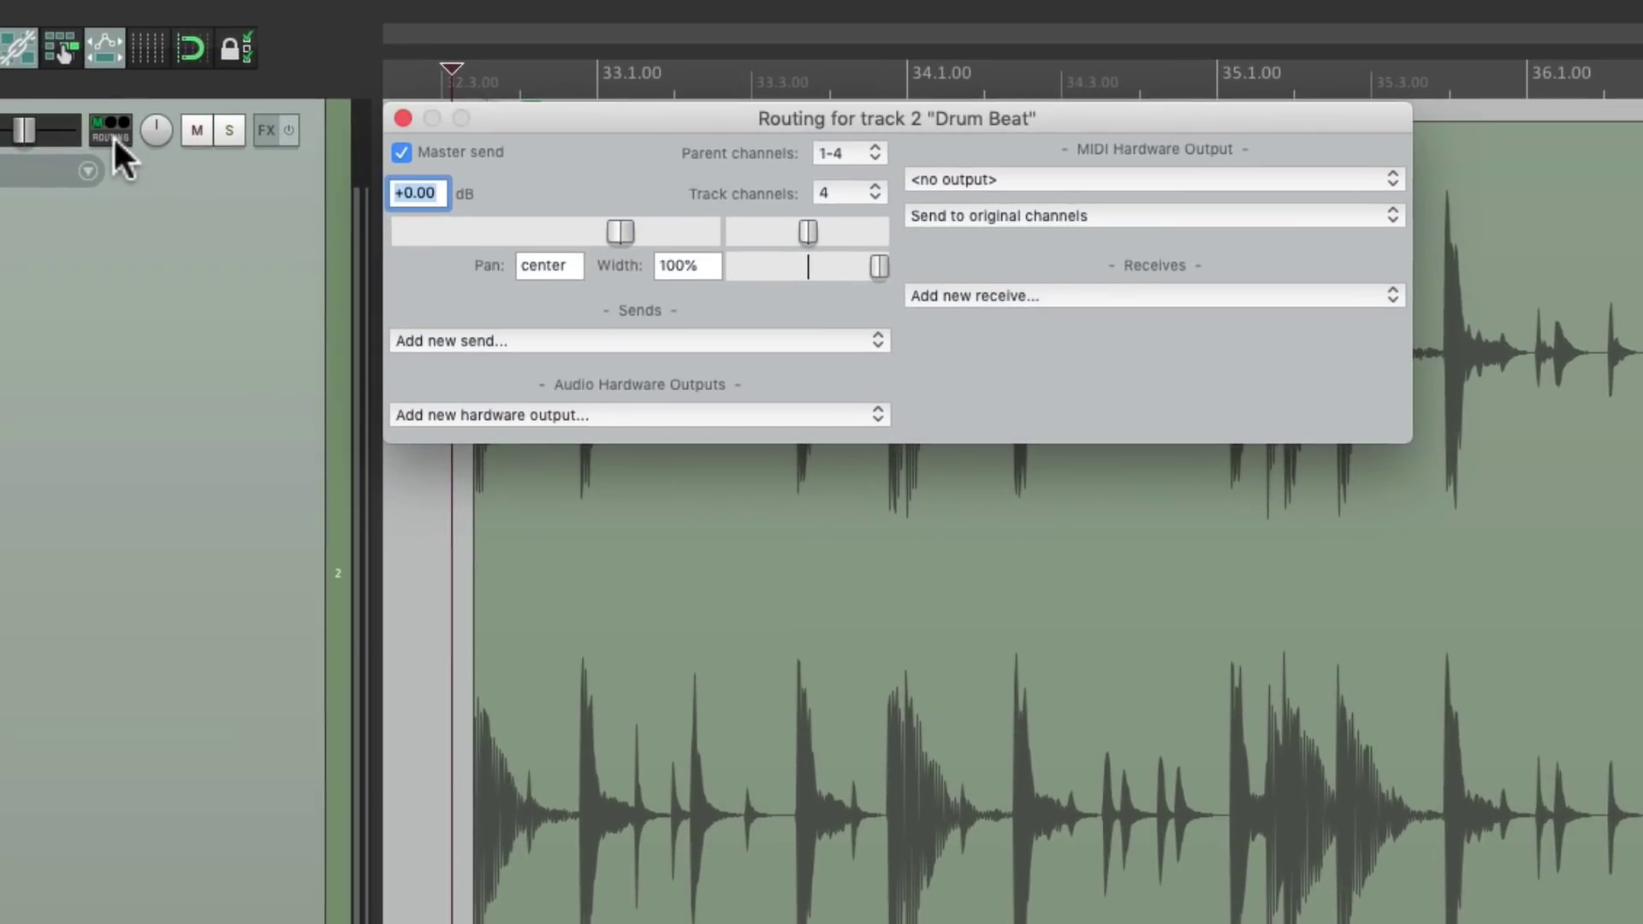
left_click(850, 183)
left_click(850, 161)
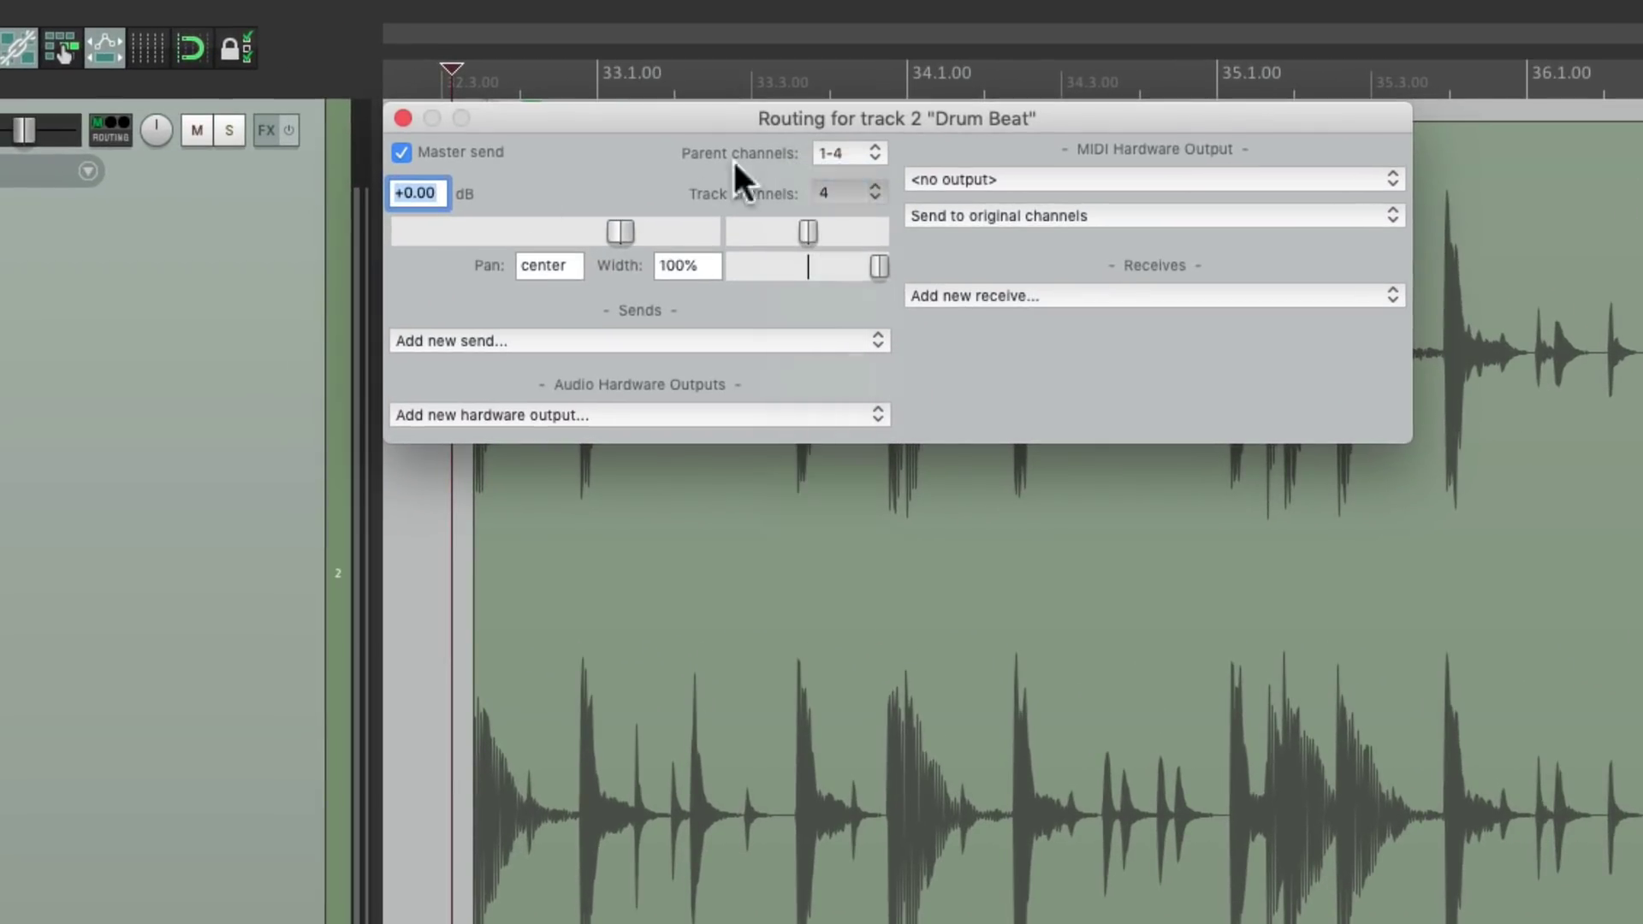
left_click(403, 117)
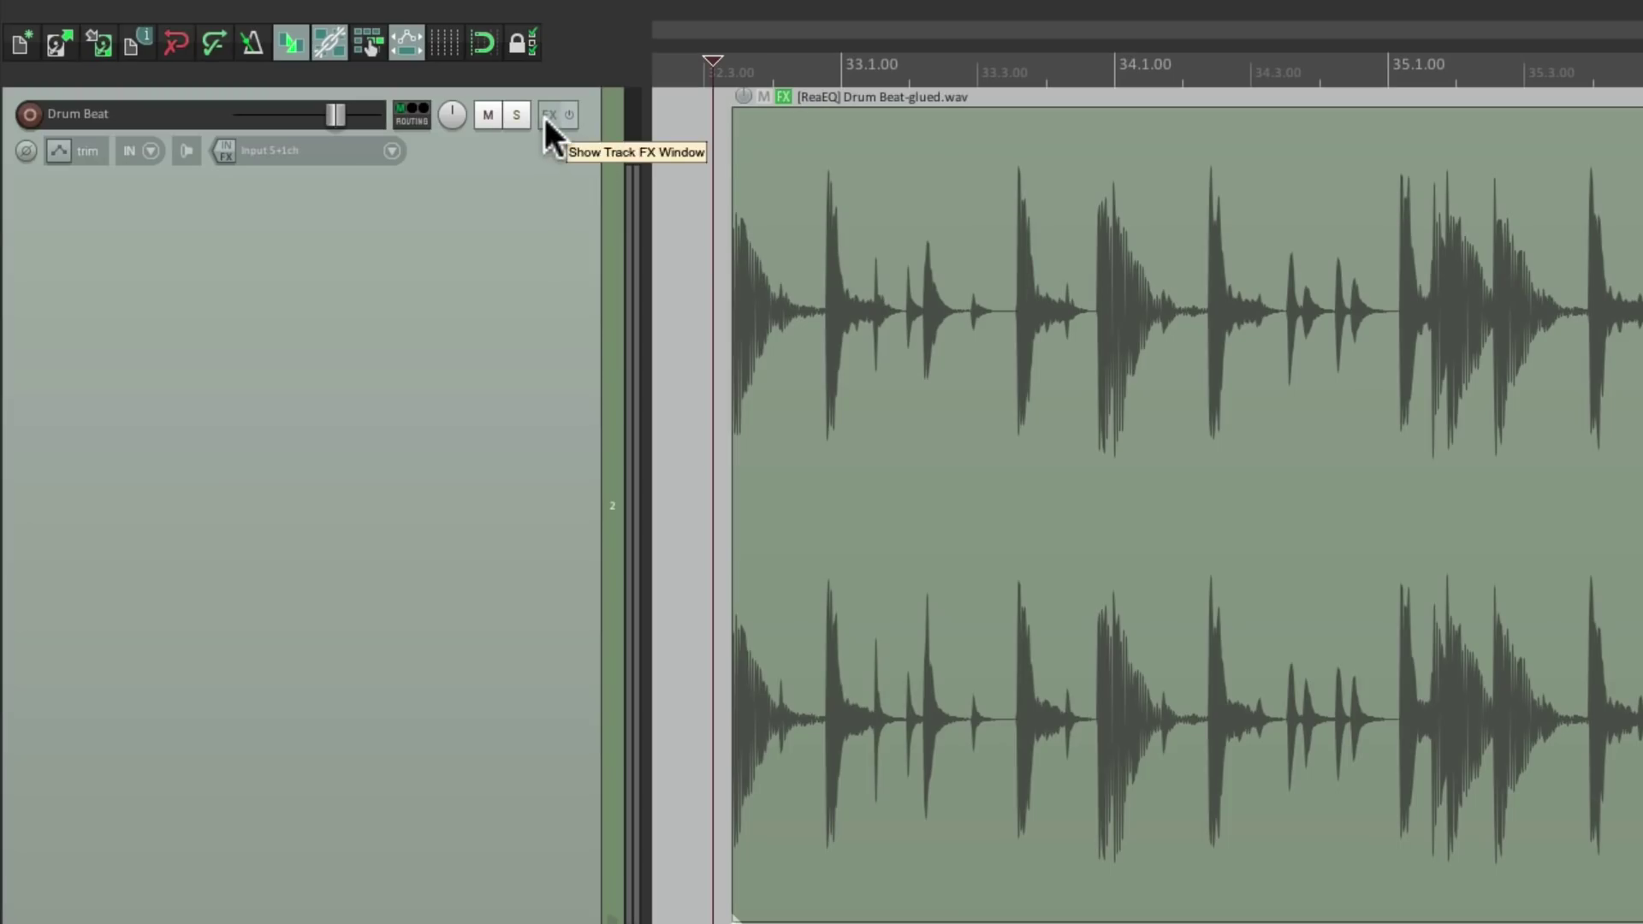
Step: Load the saved 'Drum Loop - Dynamic EQ' FX chain onto the Drum Beat track
right_click(472, 102)
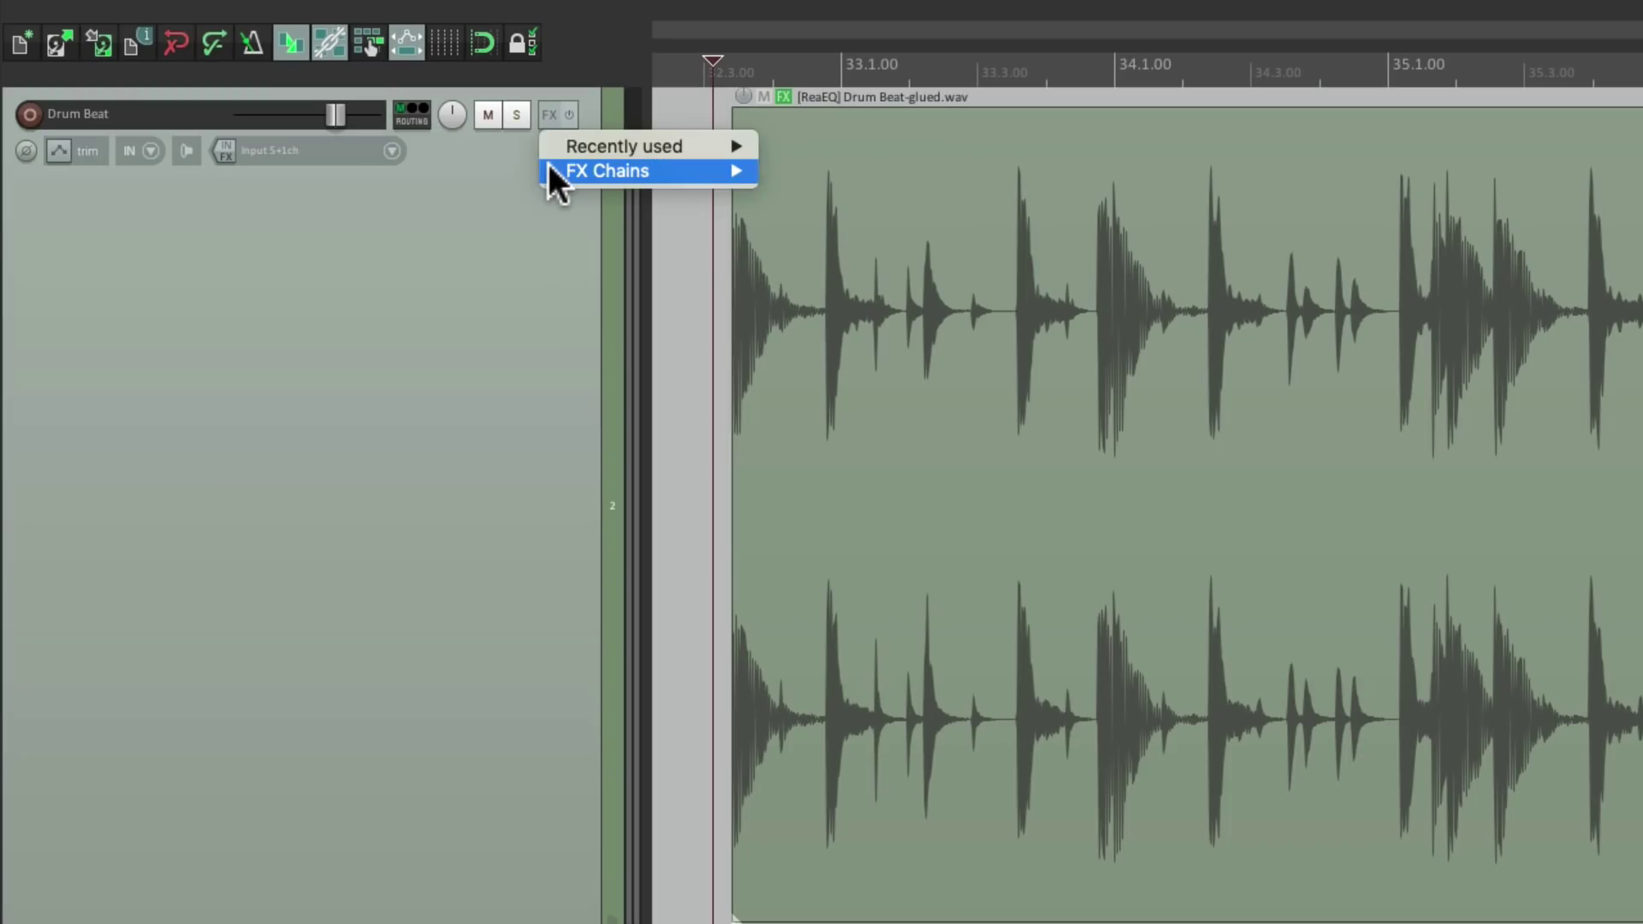
mouse_move(549, 168)
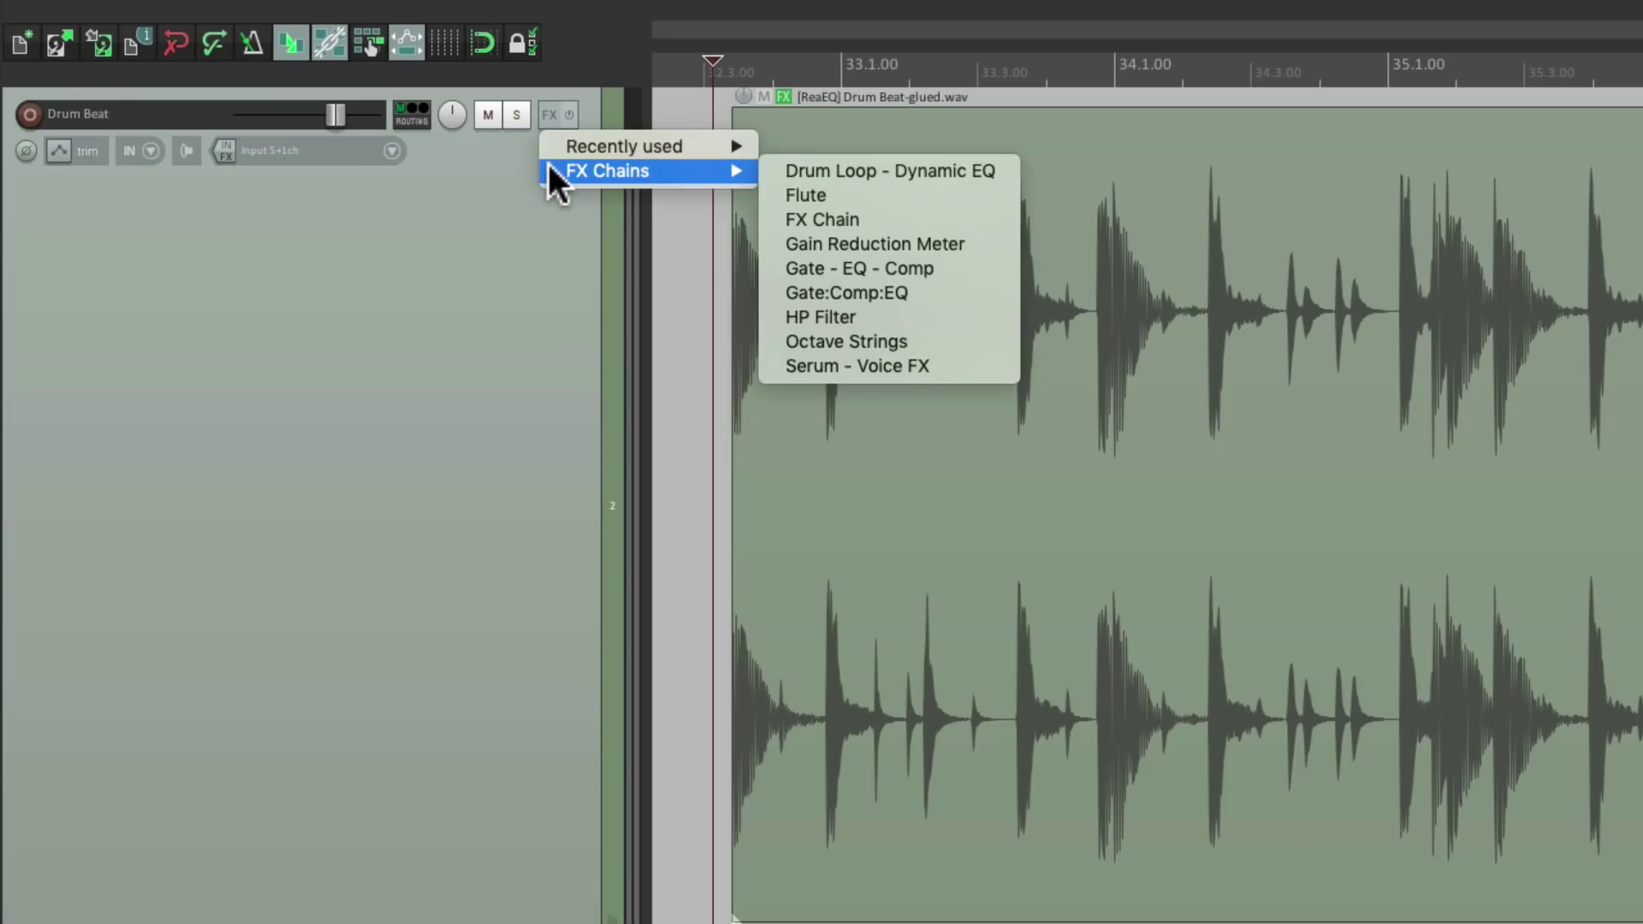
left_click(881, 171)
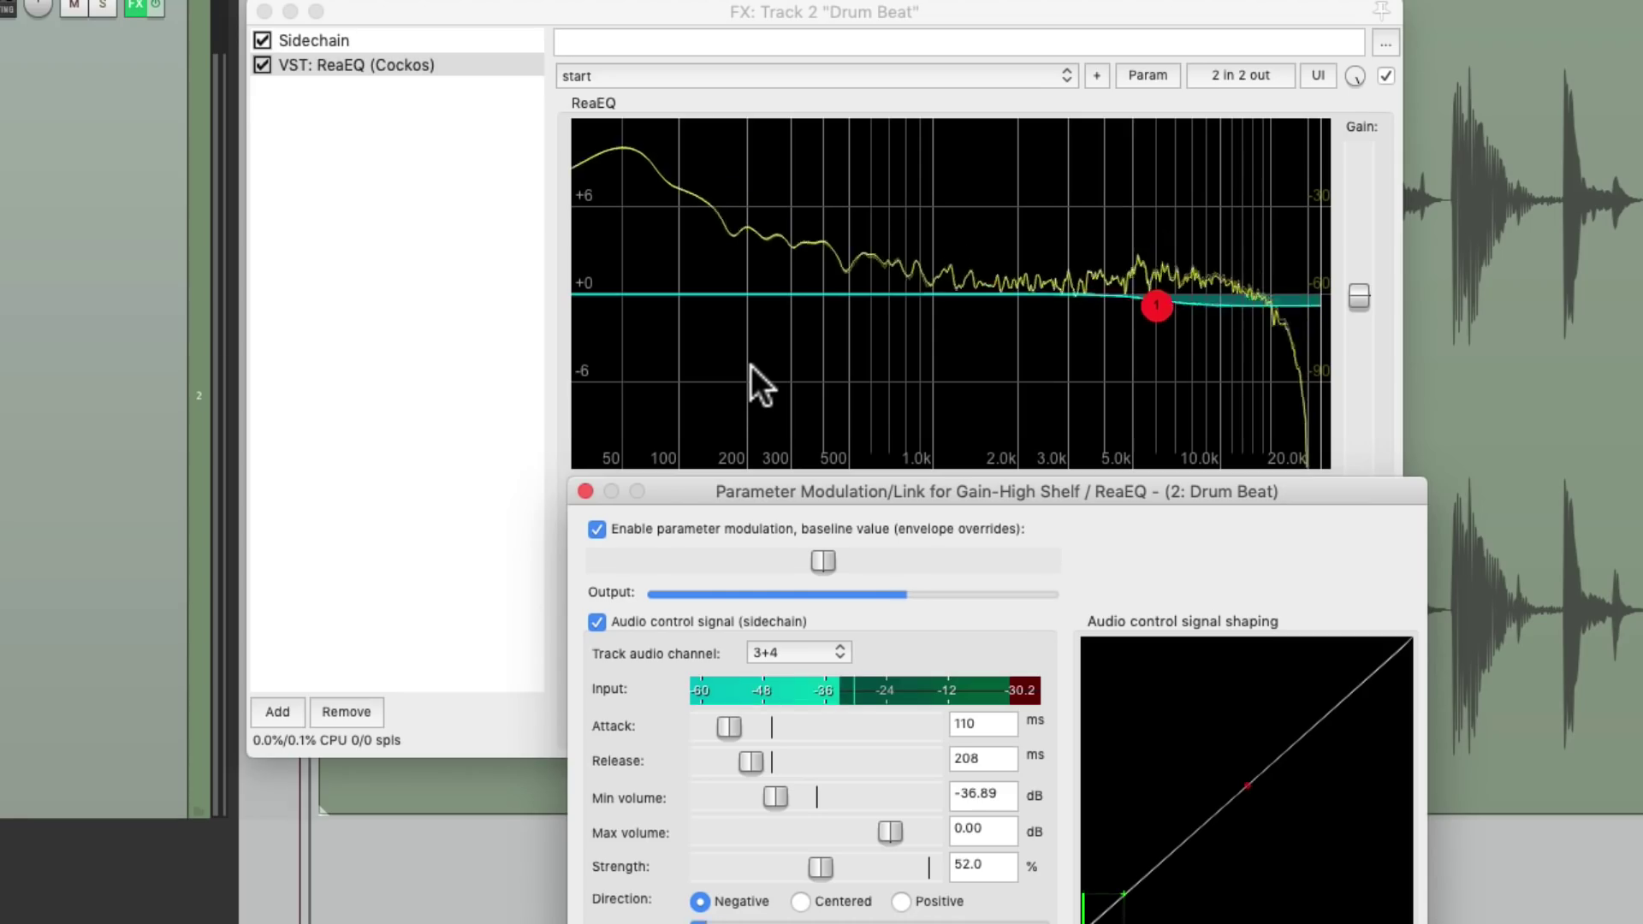
Step: Audition the drum loop and set the modulation Release to 225 ms
key("space")
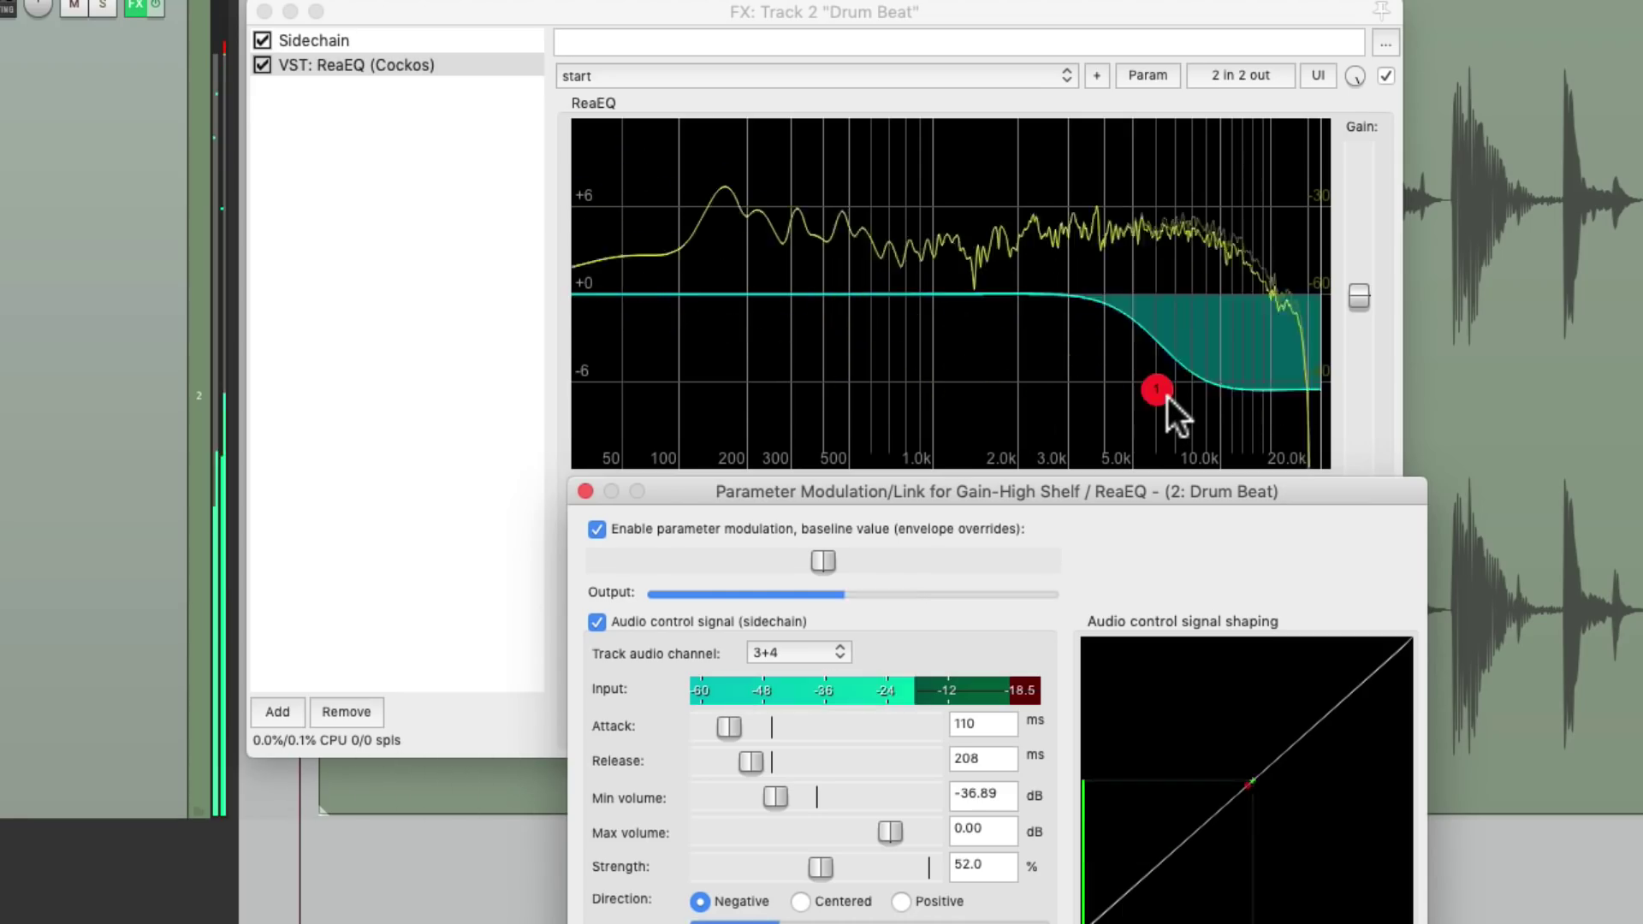
key("space")
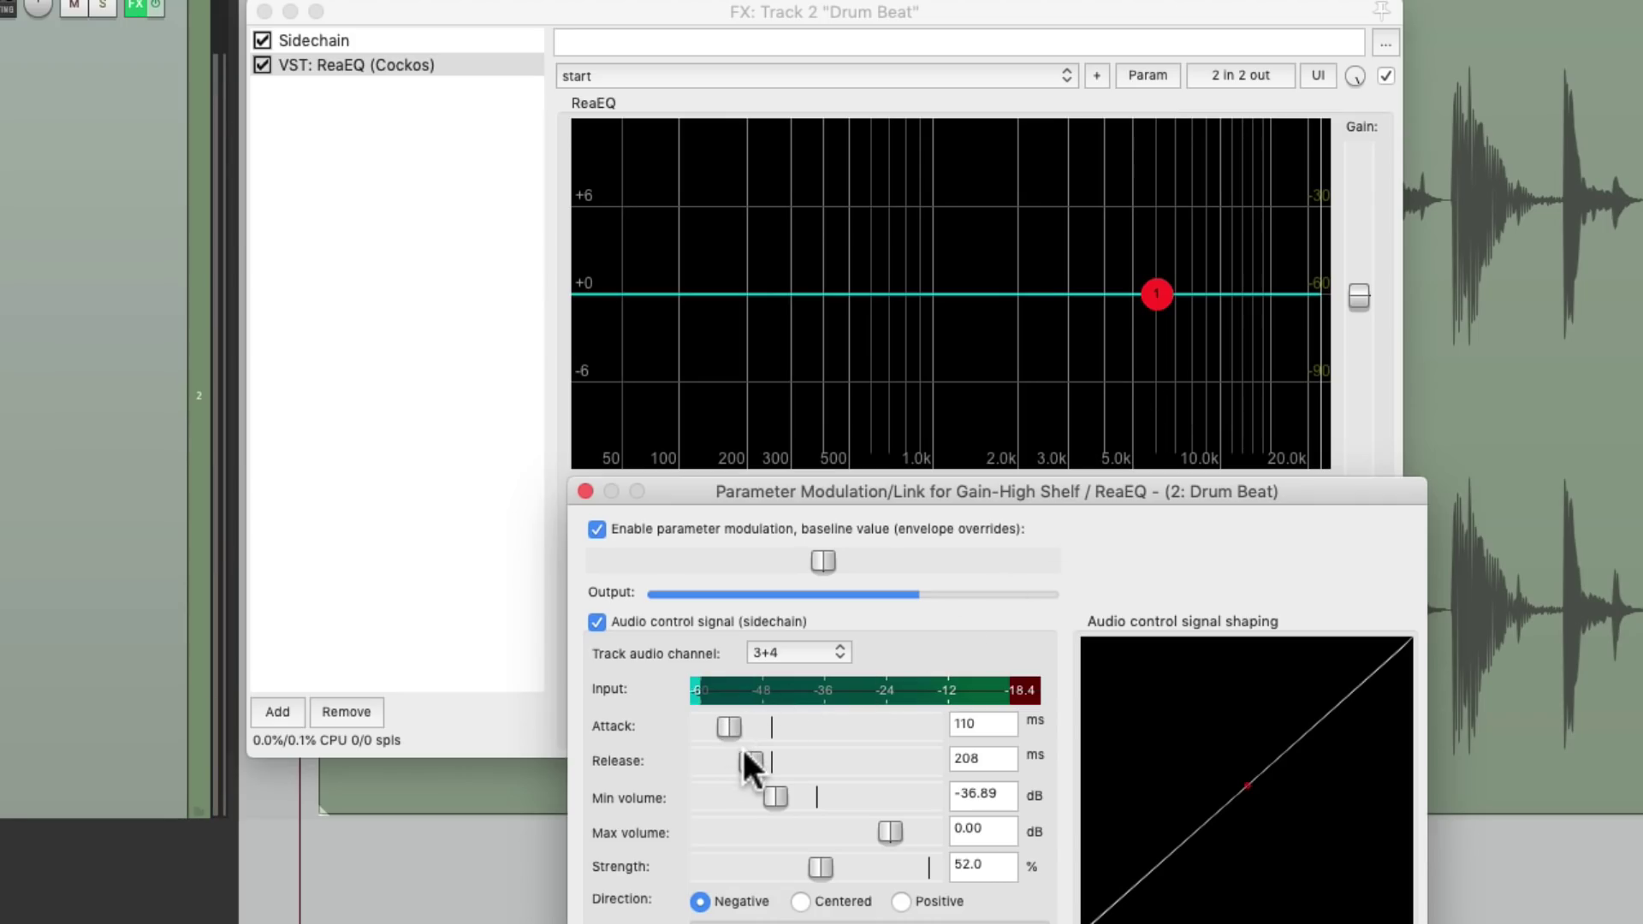
key("space")
scroll(726, 726, "up", 2)
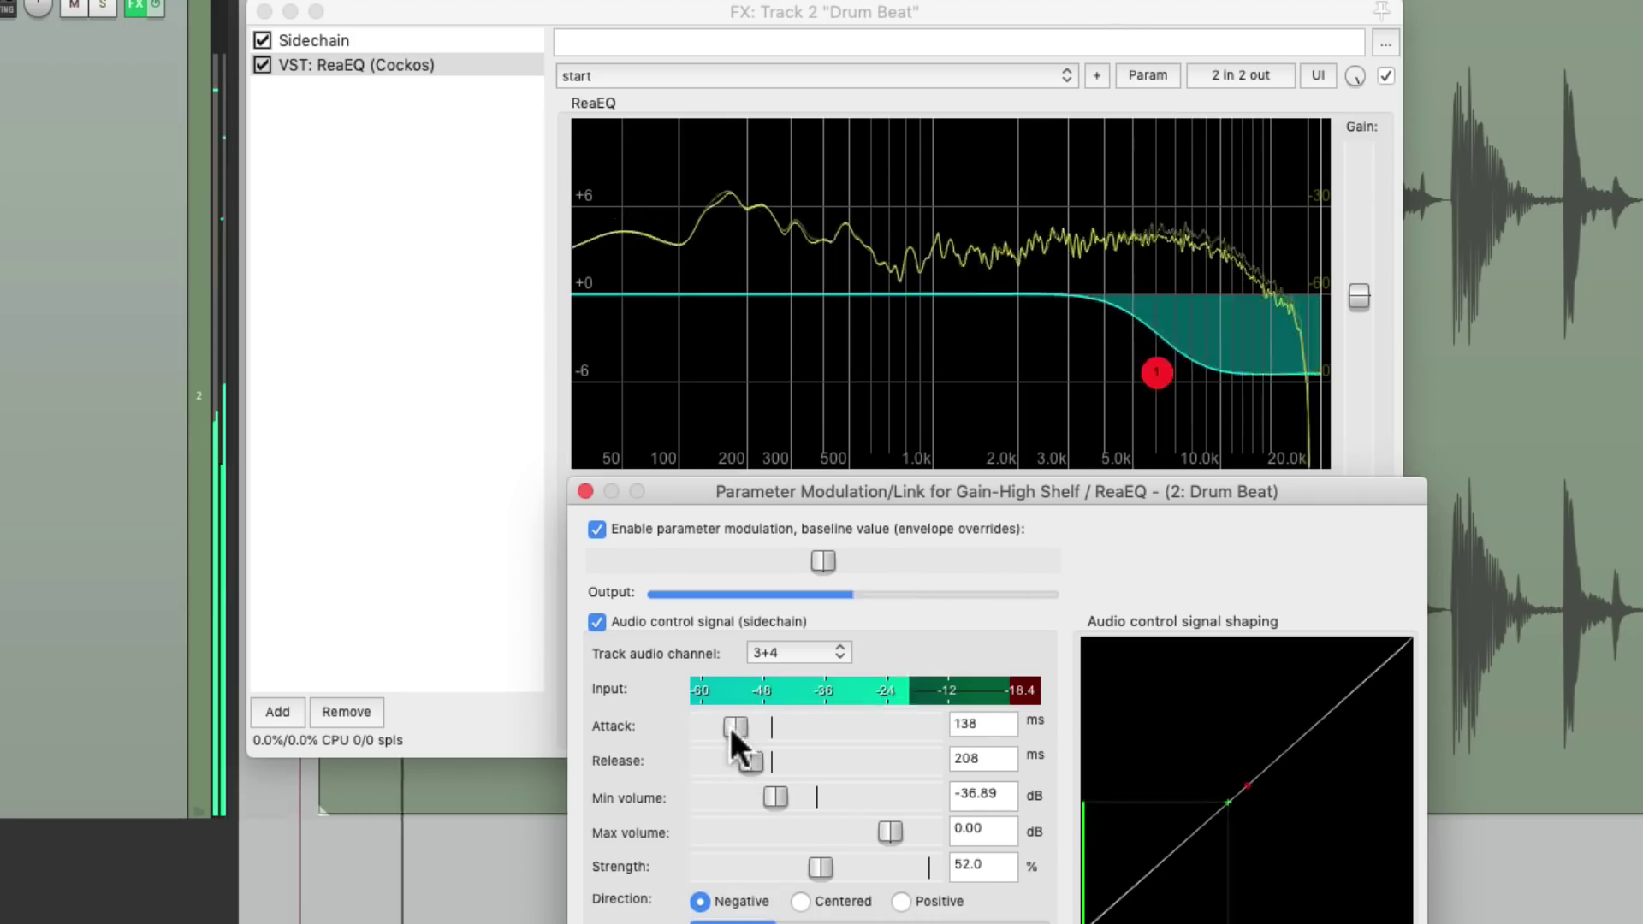
scroll(727, 732, "down", 2)
scroll(746, 759, "up", 2)
Step: Set the modulation Strength to 53.7% while listening to the loop
key("space")
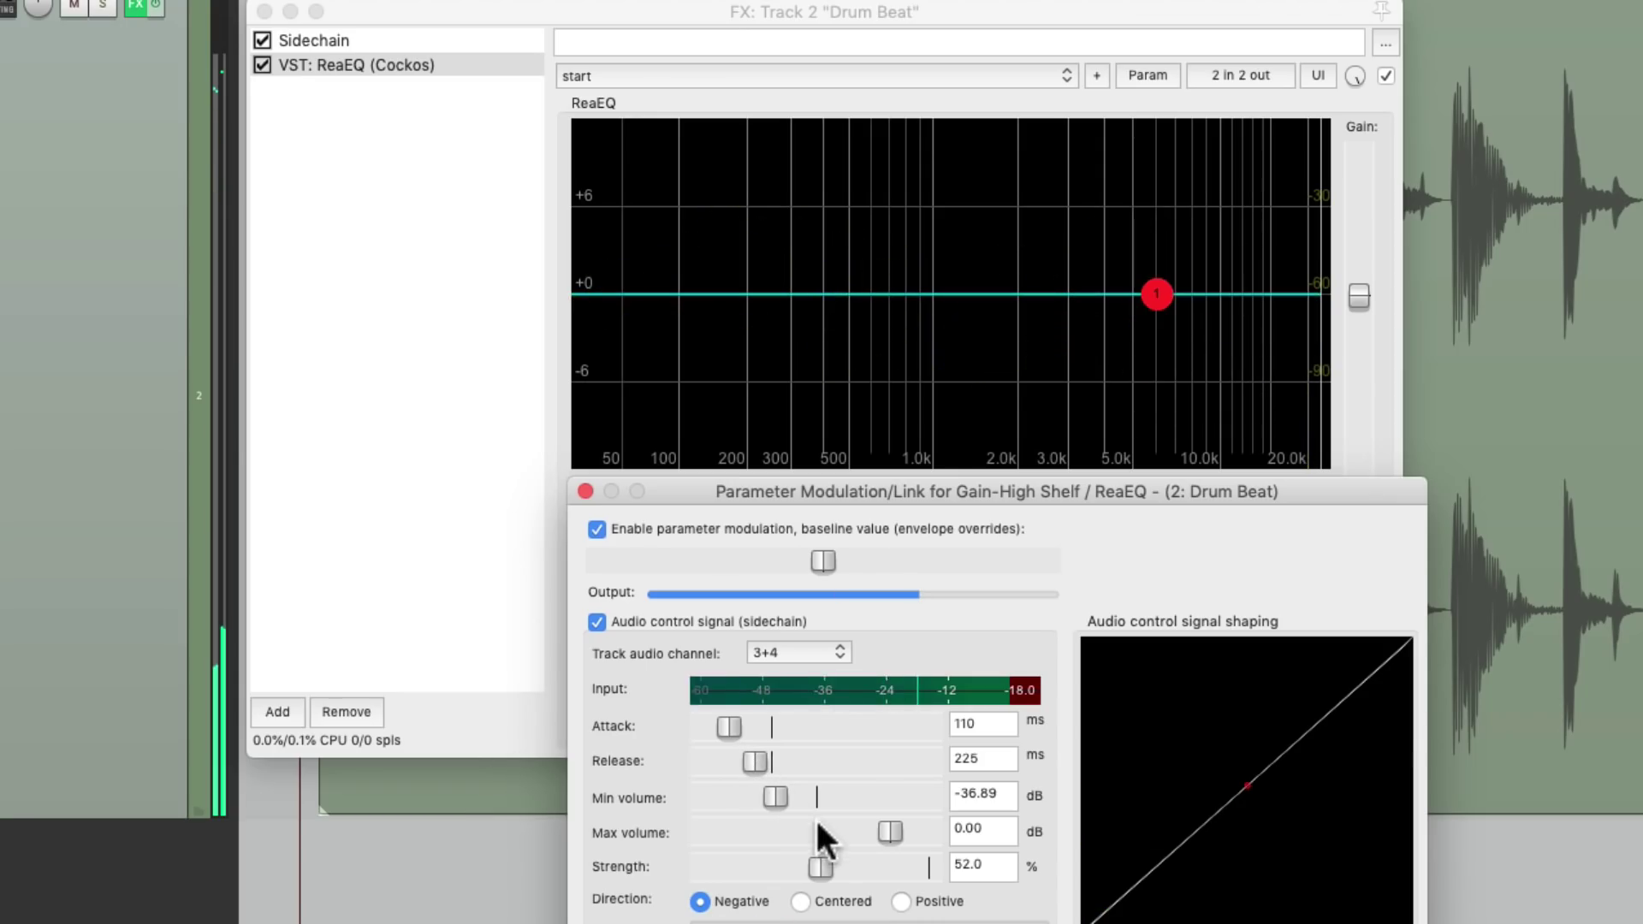
key("space")
mouse_move(820, 866)
left_mouse_down()
mouse_move(707, 867)
mouse_move(890, 867)
mouse_move(820, 868)
left_mouse_up()
key("space")
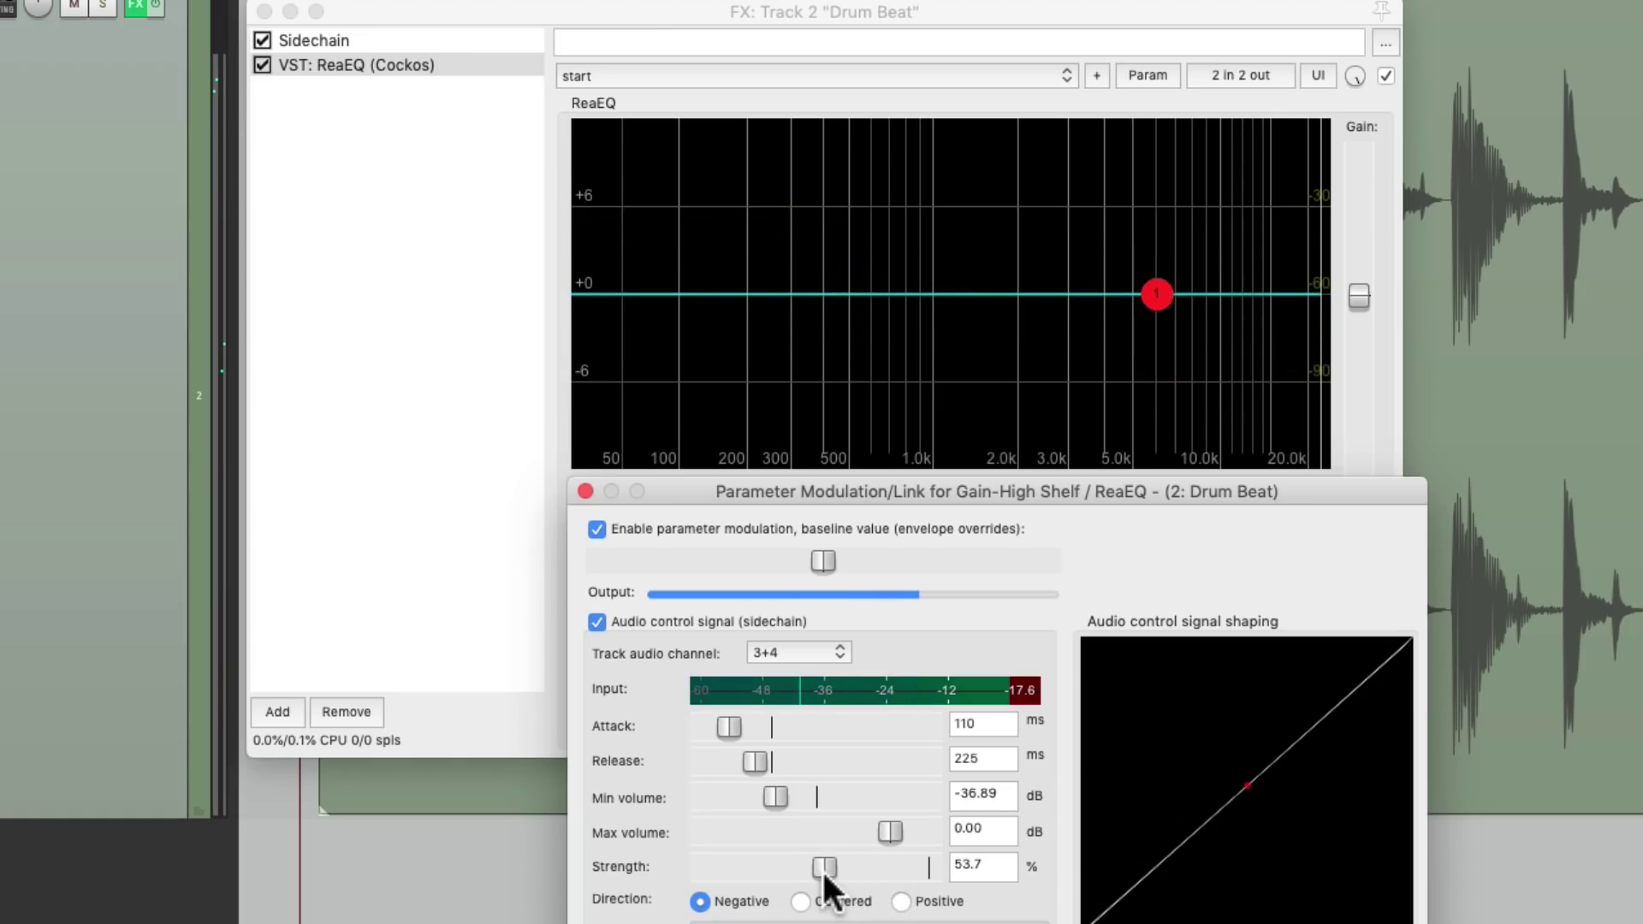
Step: Select the Sidechain entry in the Drum Beat FX chain to show its ReaEQ bands
left_click(458, 43)
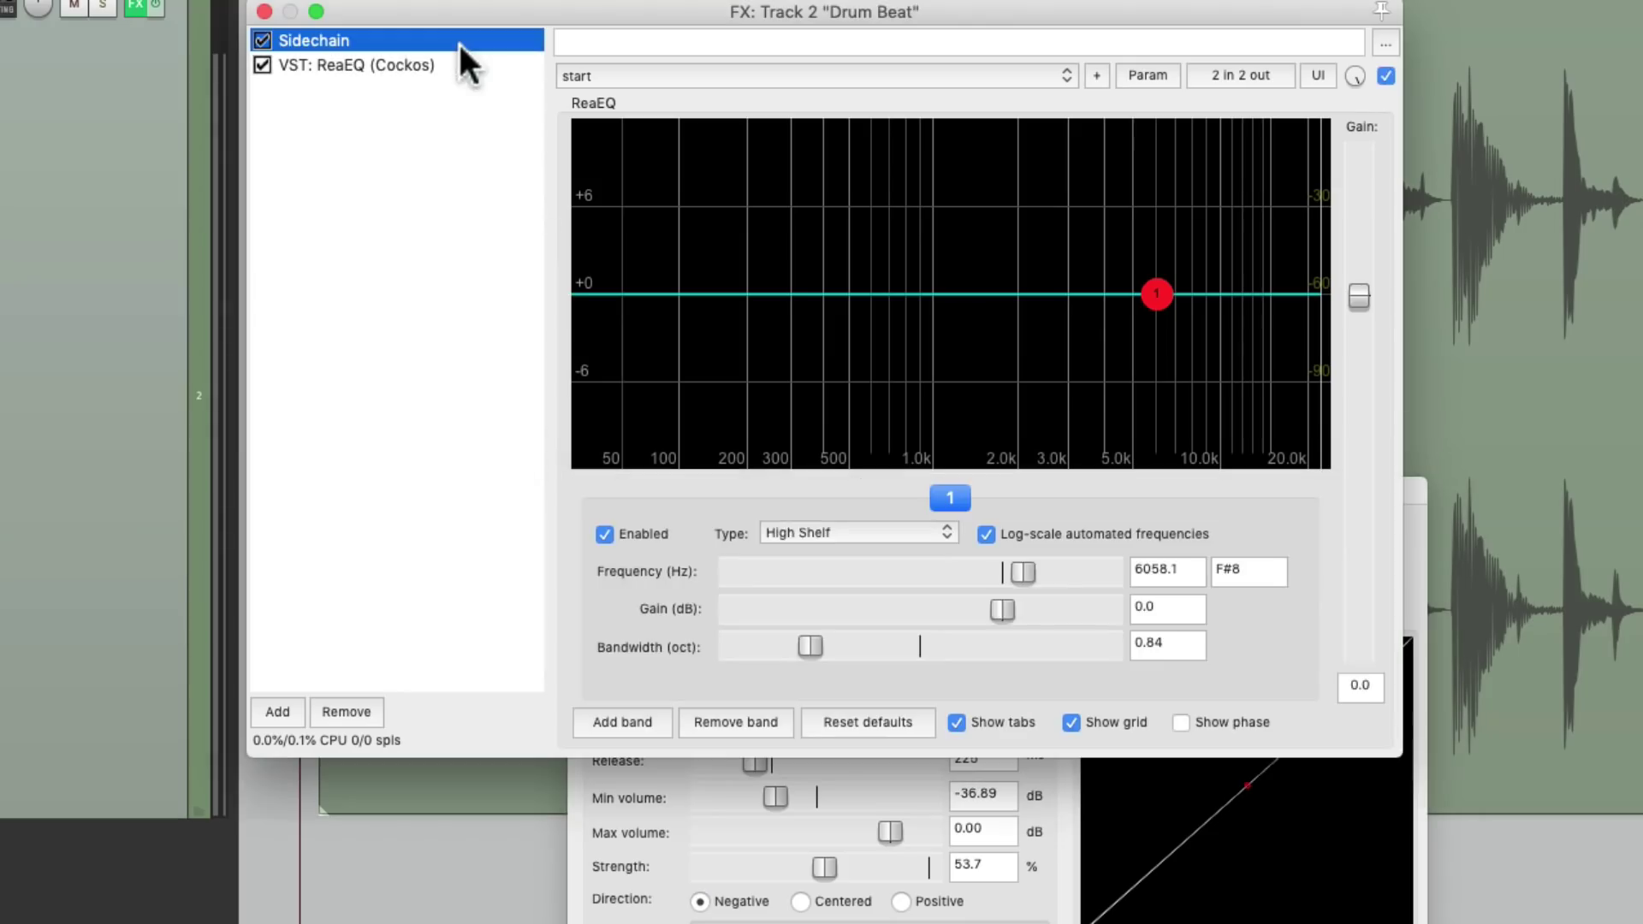